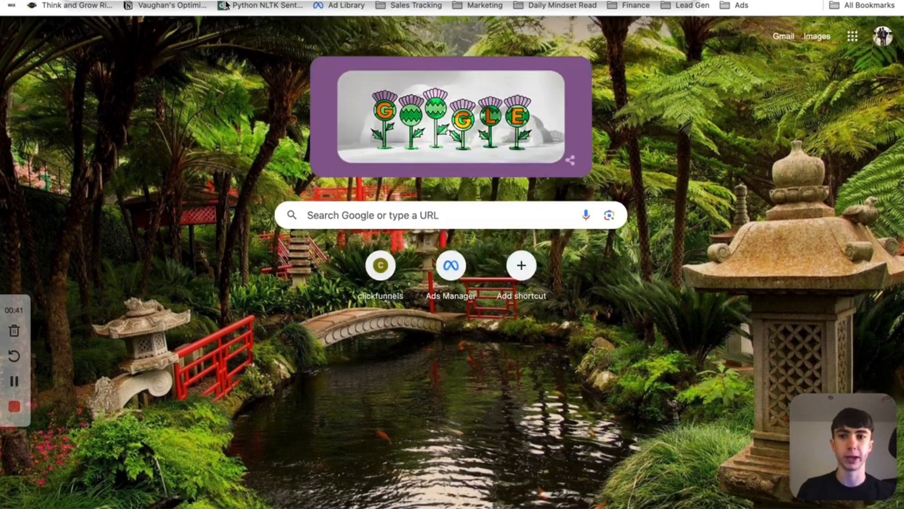
- Switch to Ads Manager and start a new campaign with the Leads objective
click(228, 0)
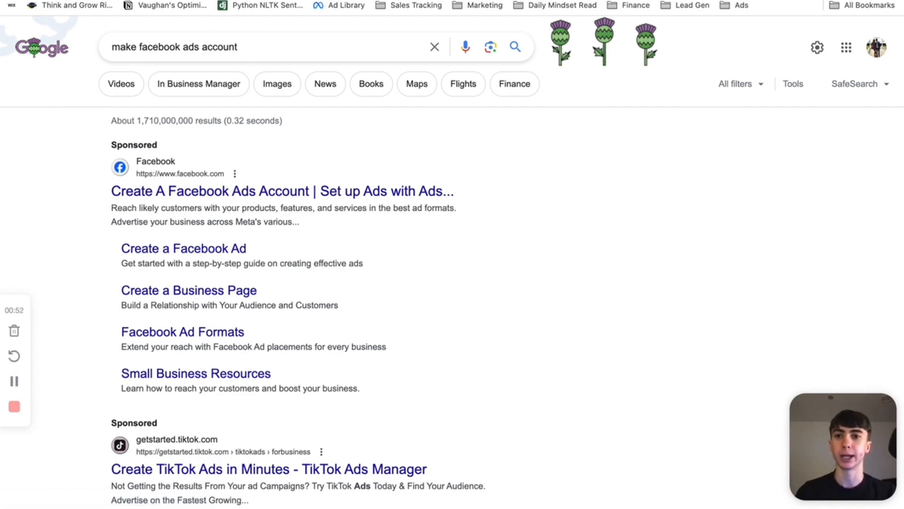
key(ctrl+Tab)
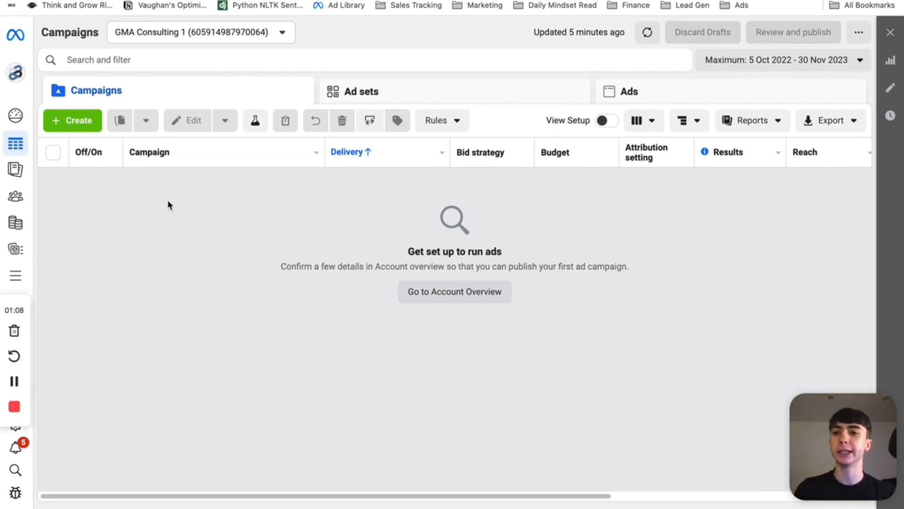
click(74, 121)
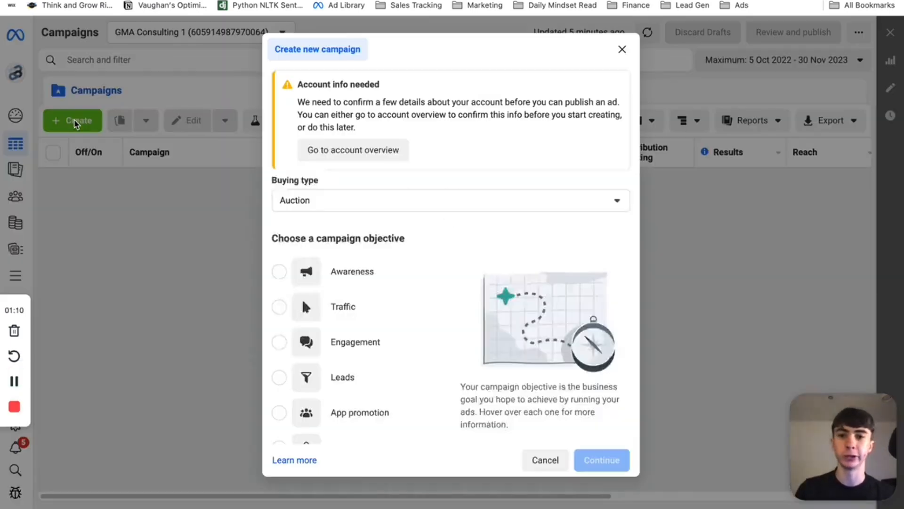
scroll(286, 273, down, 5)
scroll(339, 289, up, 2)
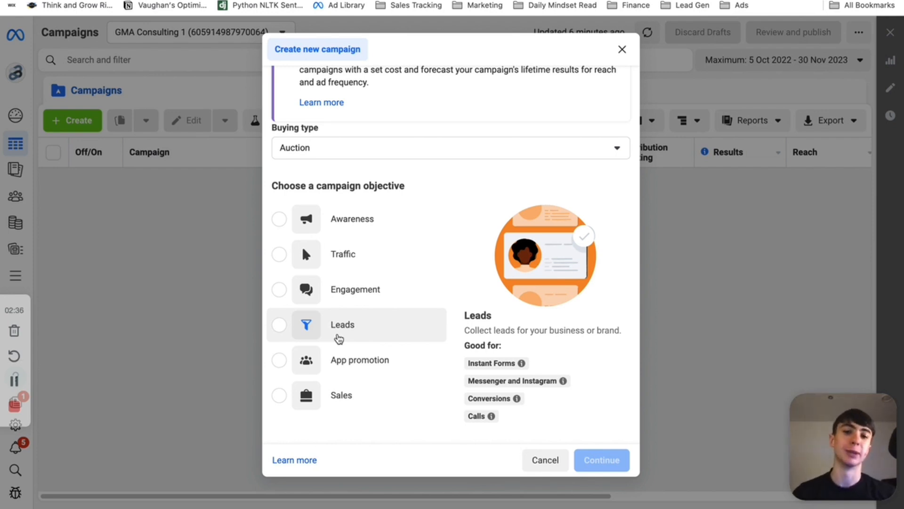
click(338, 339)
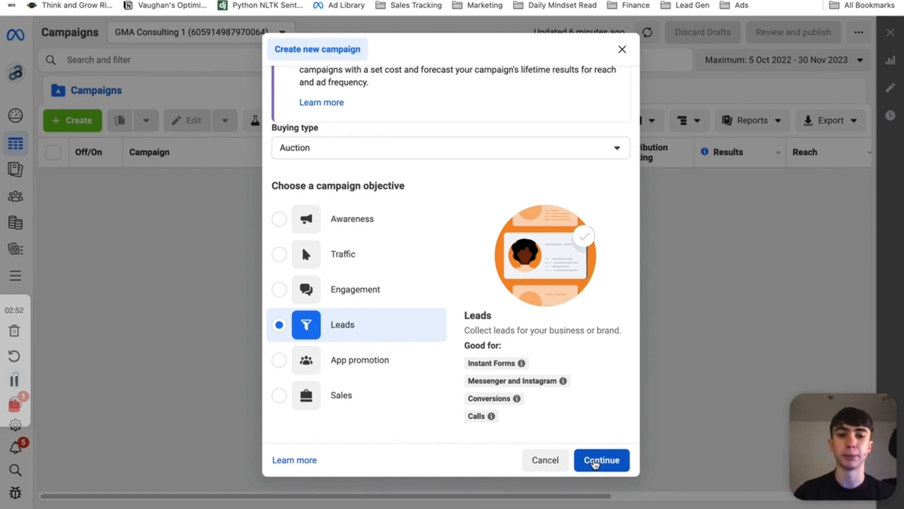
click(595, 462)
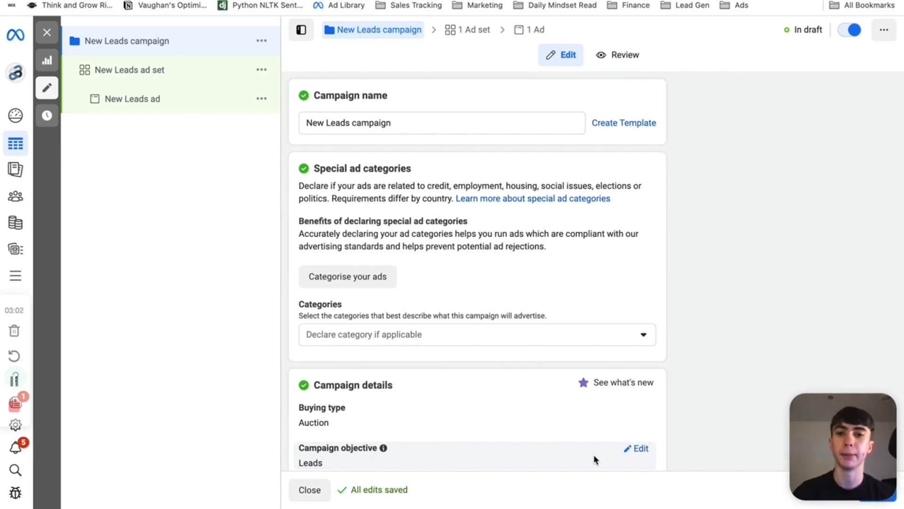
- Name the campaign solar leads and continue to the ad set settings
drag(569, 121, 208, 113)
key(BackSpace)
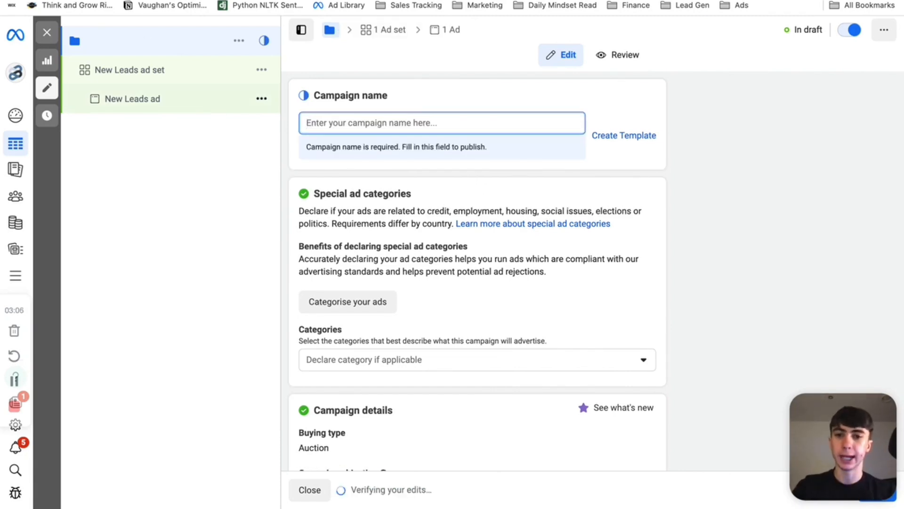
text(solar leads)
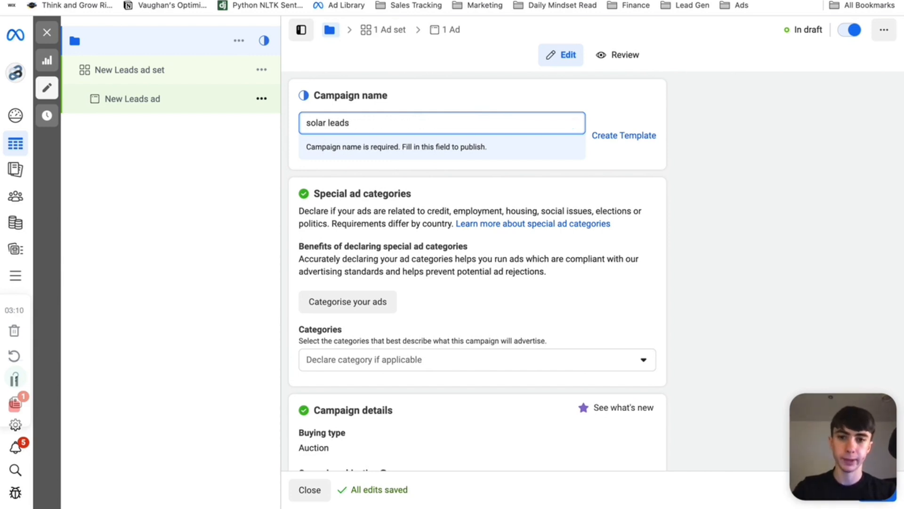
scroll(413, 299, down, 2)
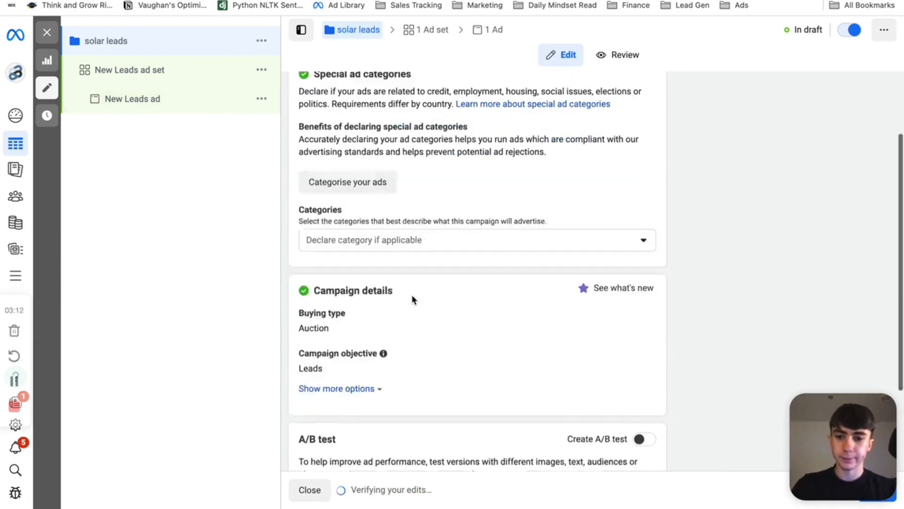
scroll(413, 300, down, 2)
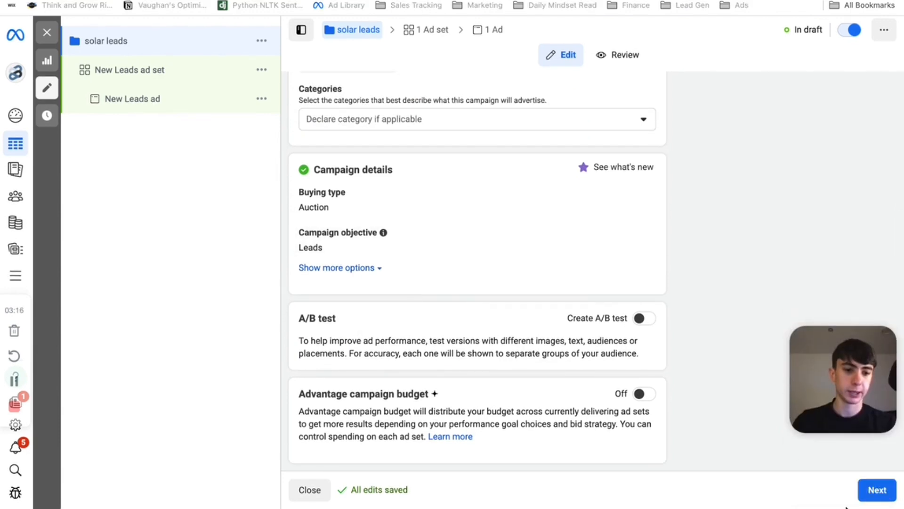
click(872, 492)
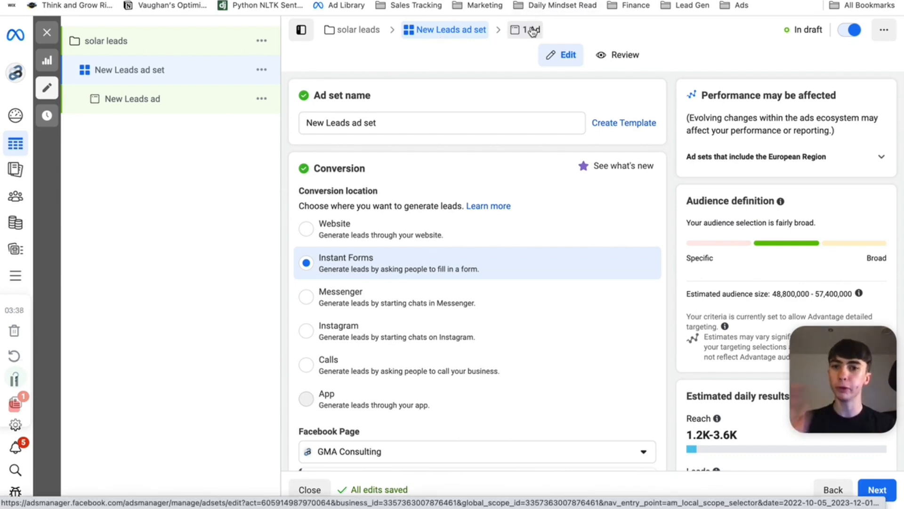
- Rename the ad set to broad 18-65+
click(382, 125)
drag(389, 125, 250, 126)
key(BackSpace)
text(broad)
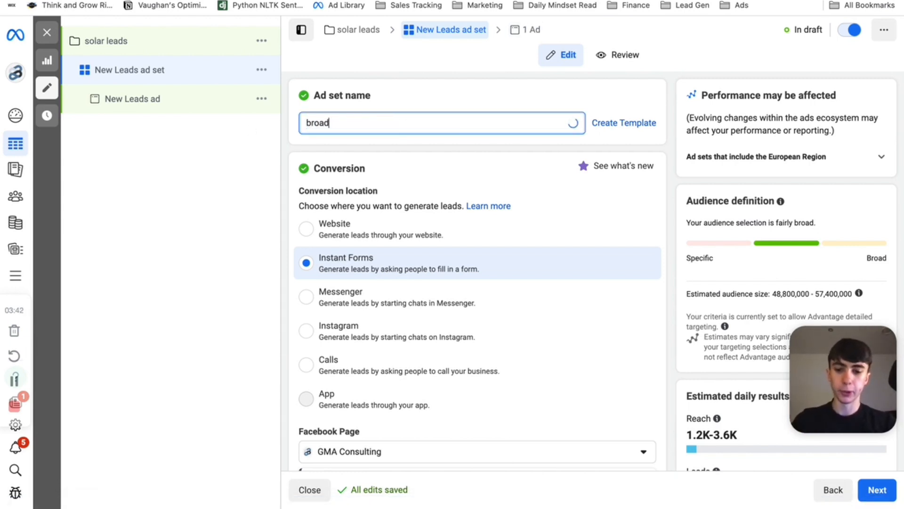
text( 18-65)
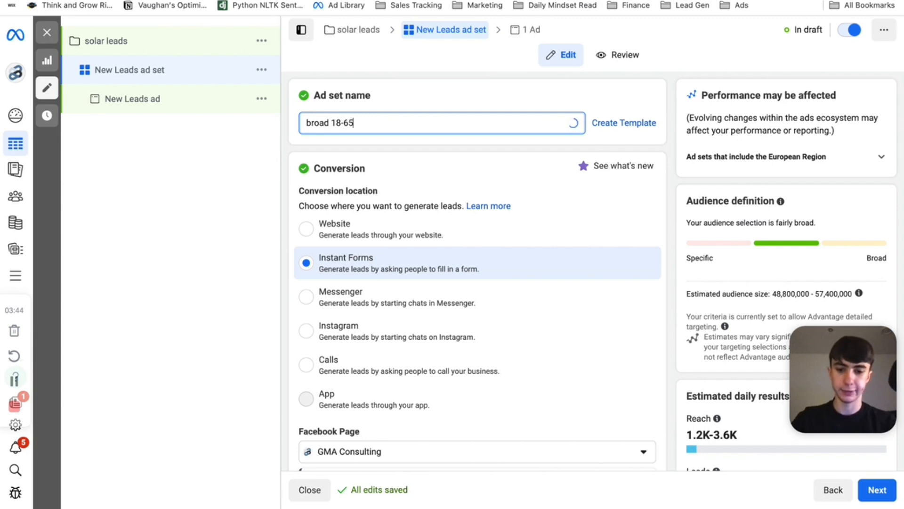
text(+)
- Dismiss the Lead Ads Terms notice below the Facebook Page setting
scroll(369, 267, down, 2)
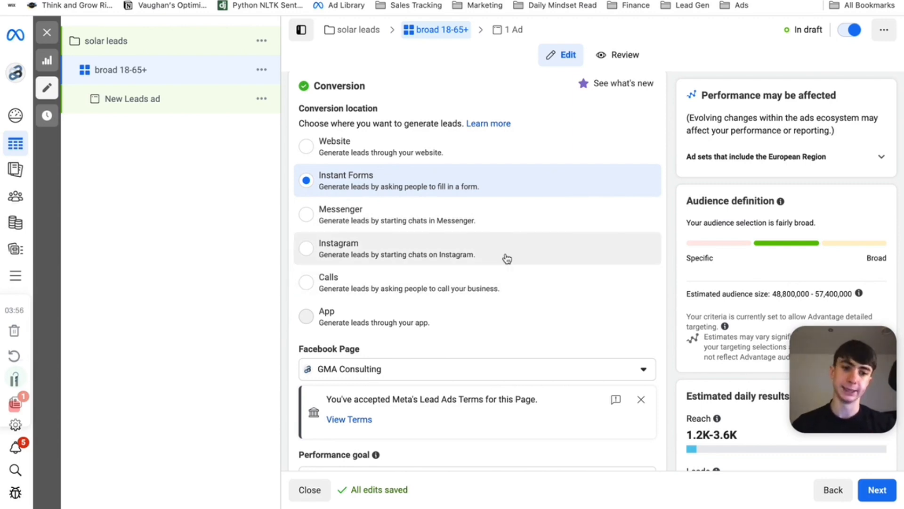
scroll(507, 259, down, 5)
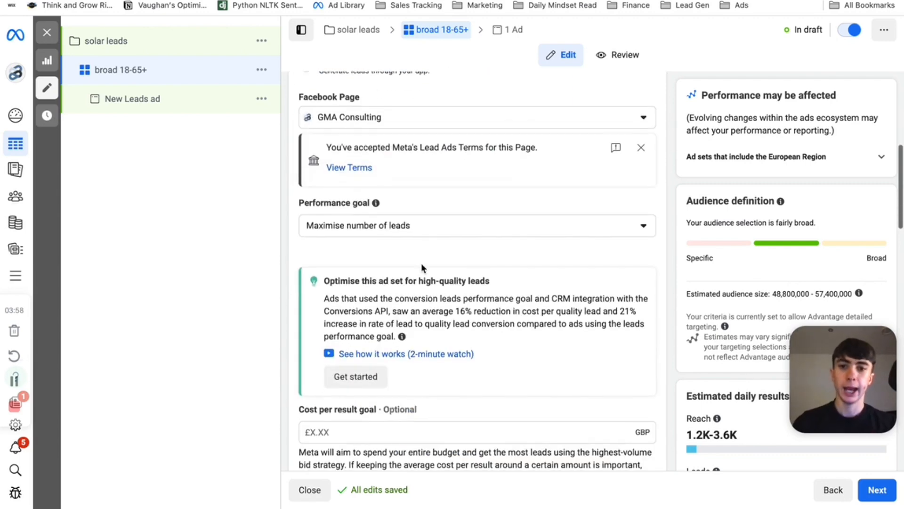
click(641, 148)
scroll(536, 304, down, 5)
scroll(536, 302, up, 4)
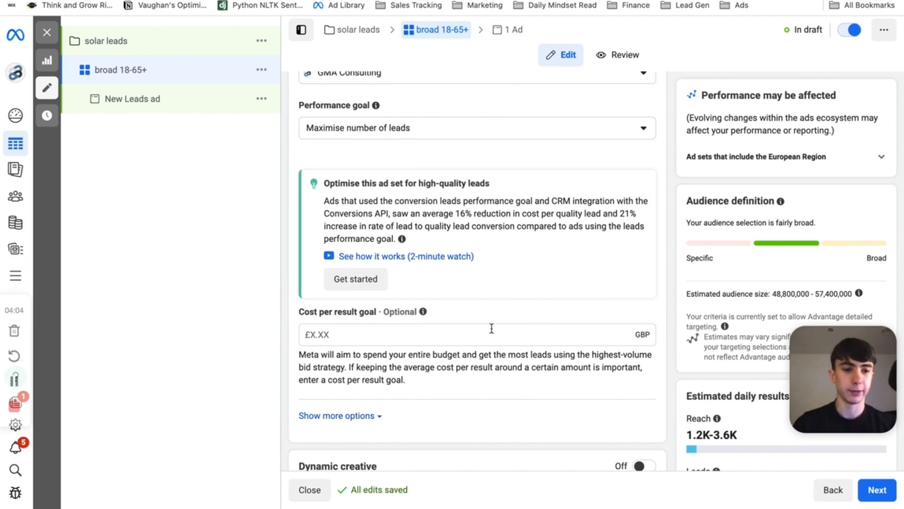
- Edit the ad set's locations and search for united to add another country
scroll(488, 379, down, 8)
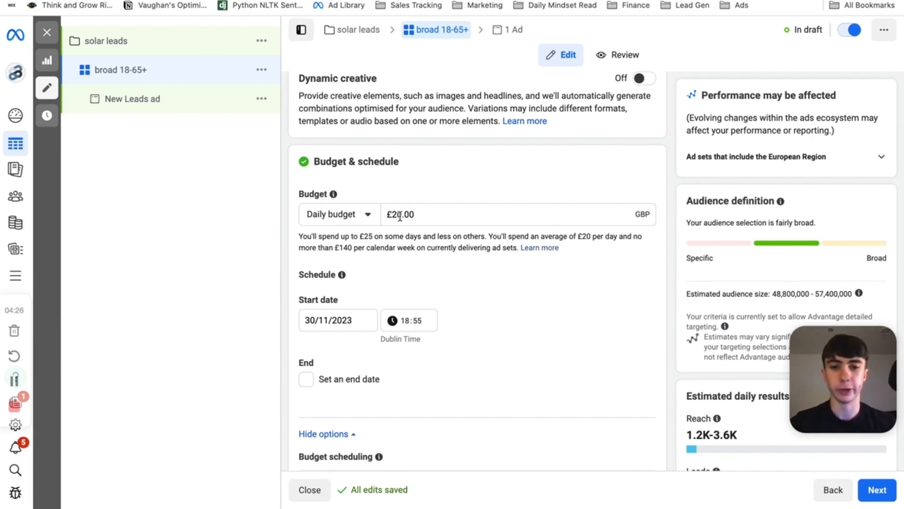
scroll(400, 216, down, 10)
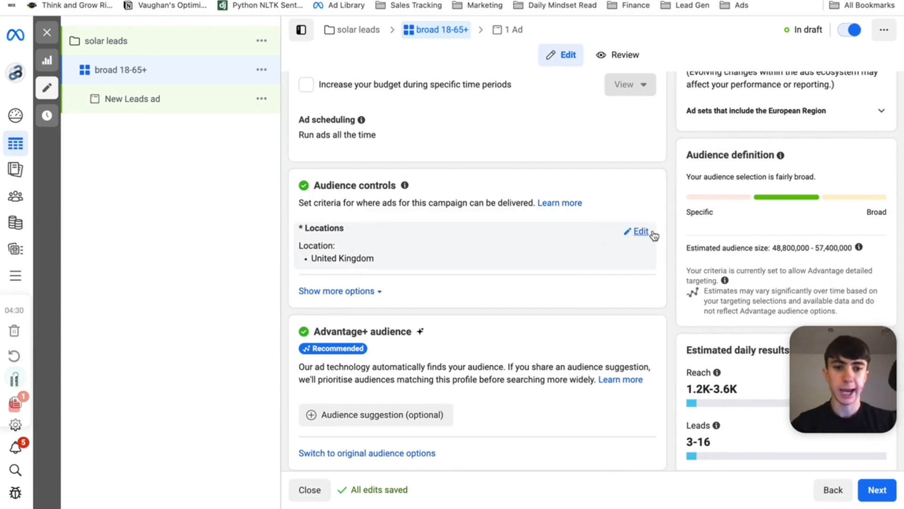
click(642, 232)
scroll(411, 337, down, 2)
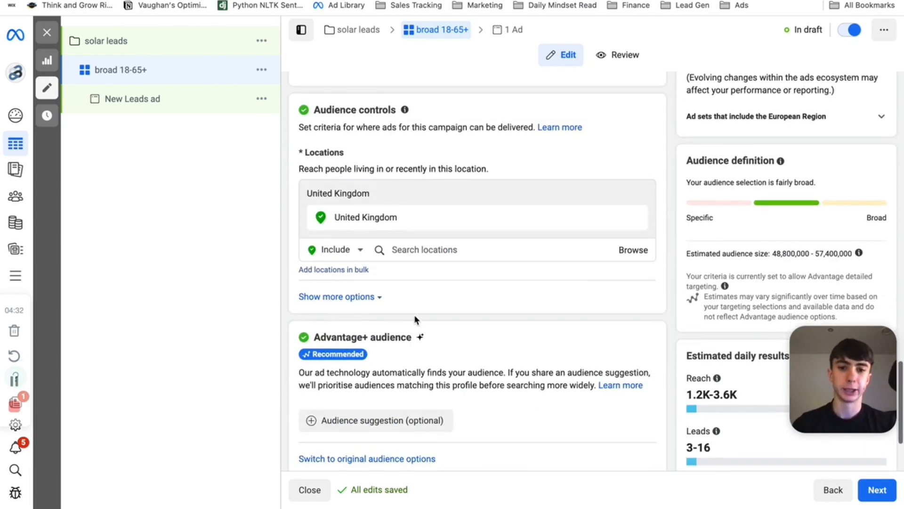
click(432, 250)
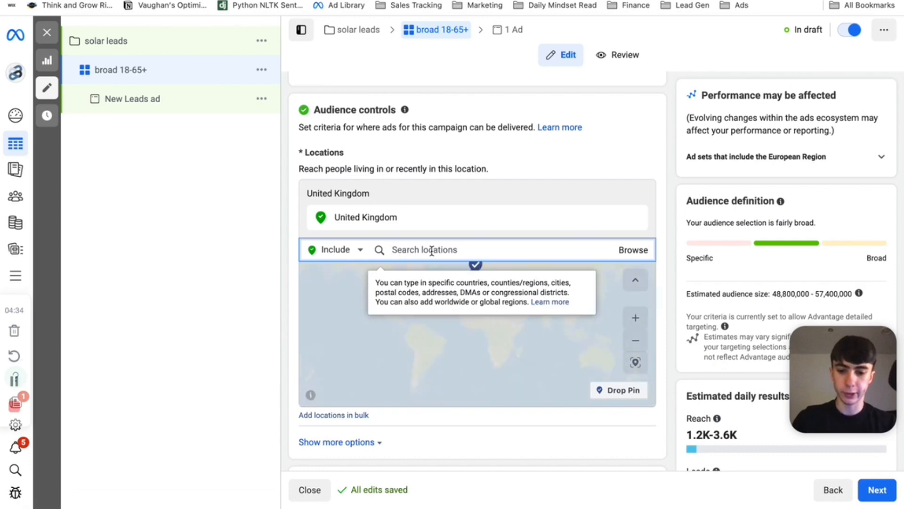
text(united)
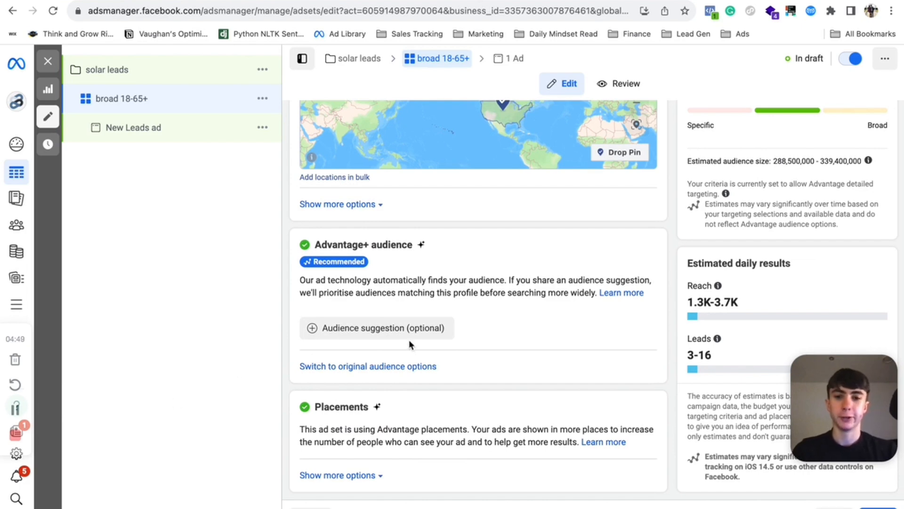
click(410, 368)
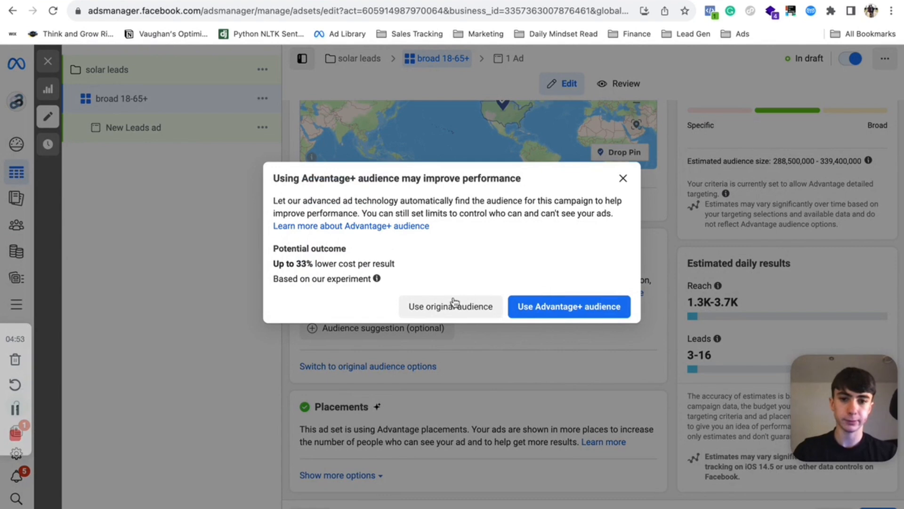
drag(269, 196, 306, 307)
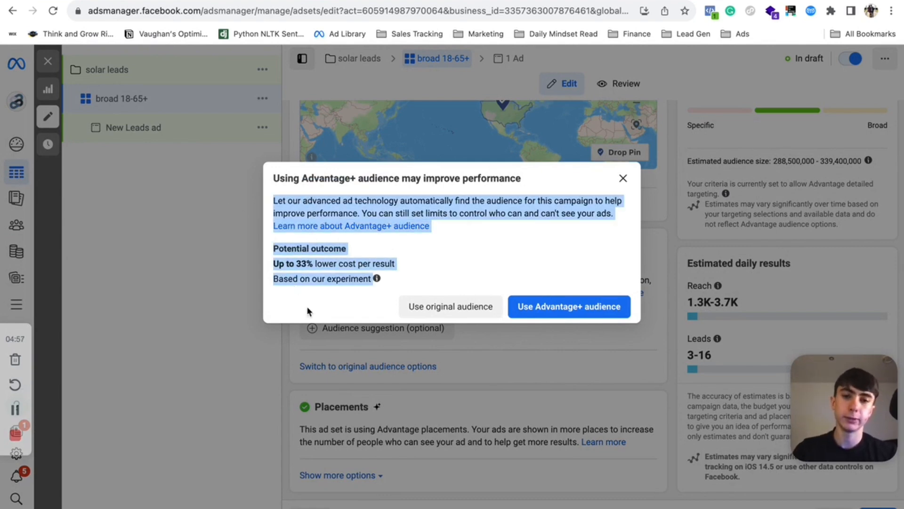
click(404, 243)
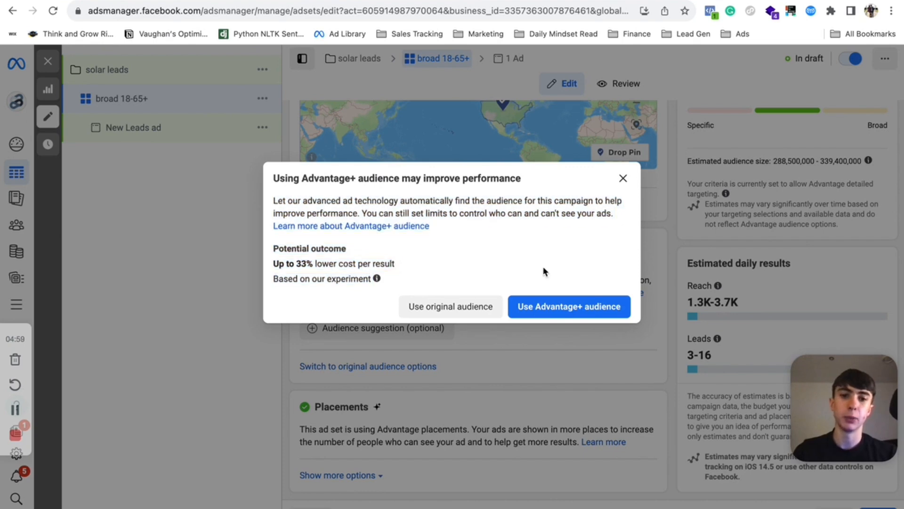
click(567, 307)
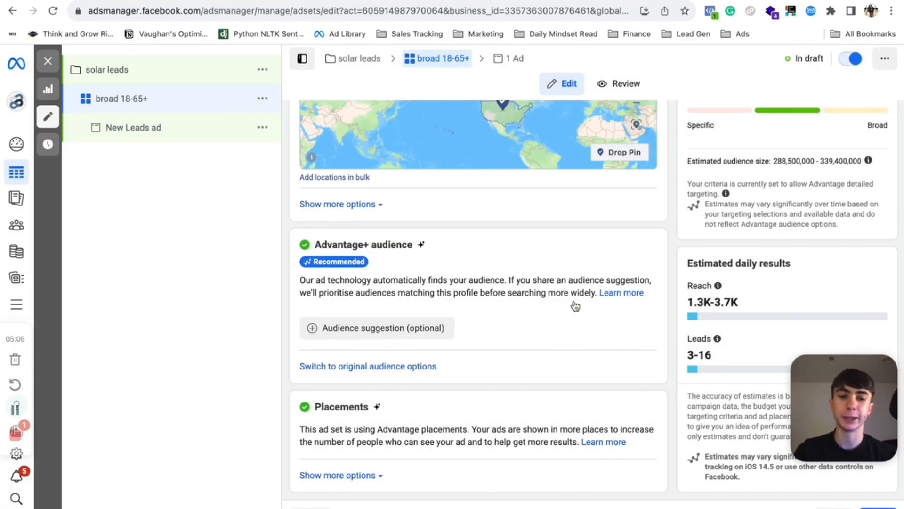
- Open the audience suggestion and add Solar panel (energy and utilities) as a detailed targeting interest from a search for solar
click(369, 325)
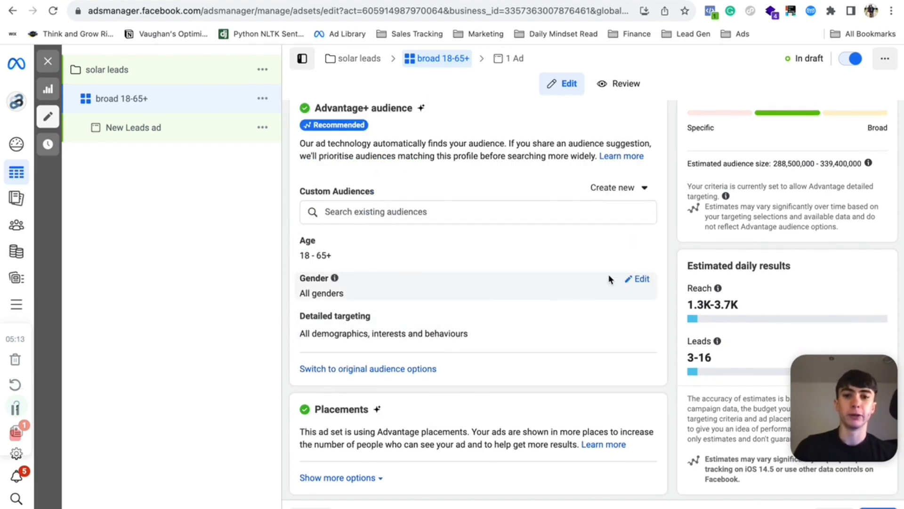
click(637, 319)
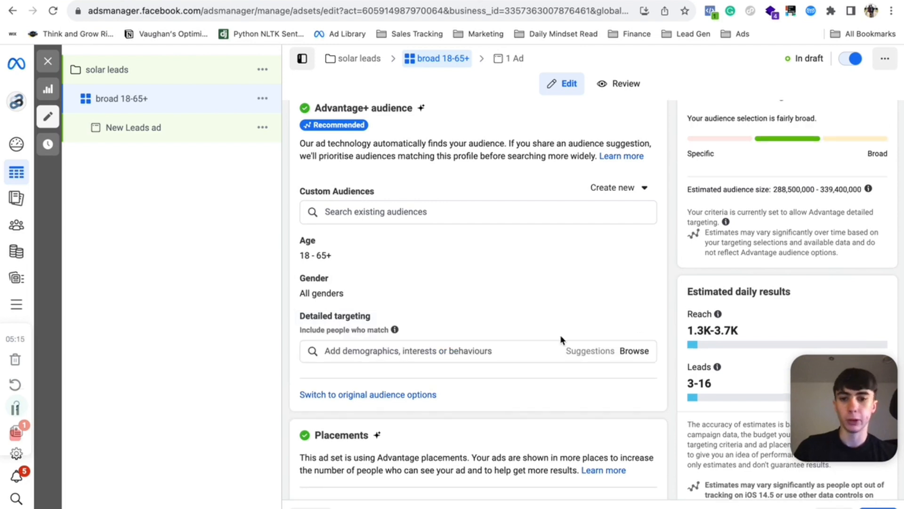
click(361, 353)
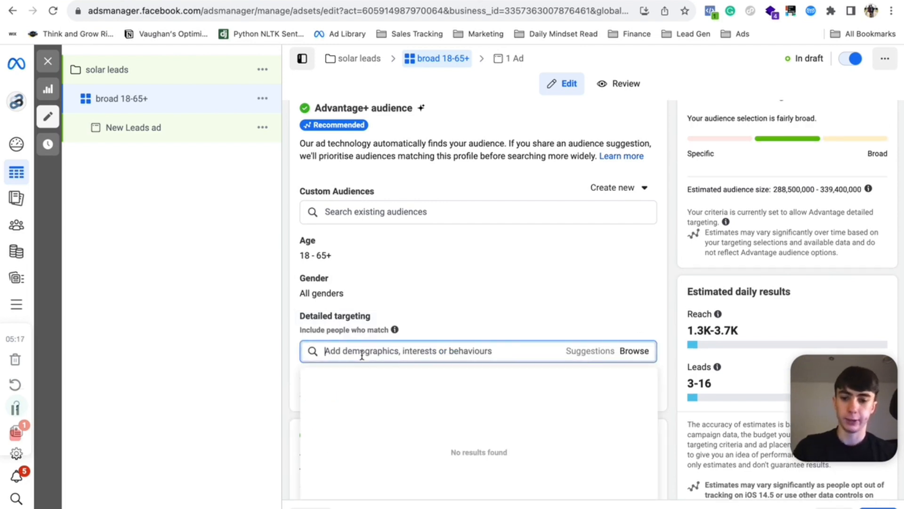
text(solar)
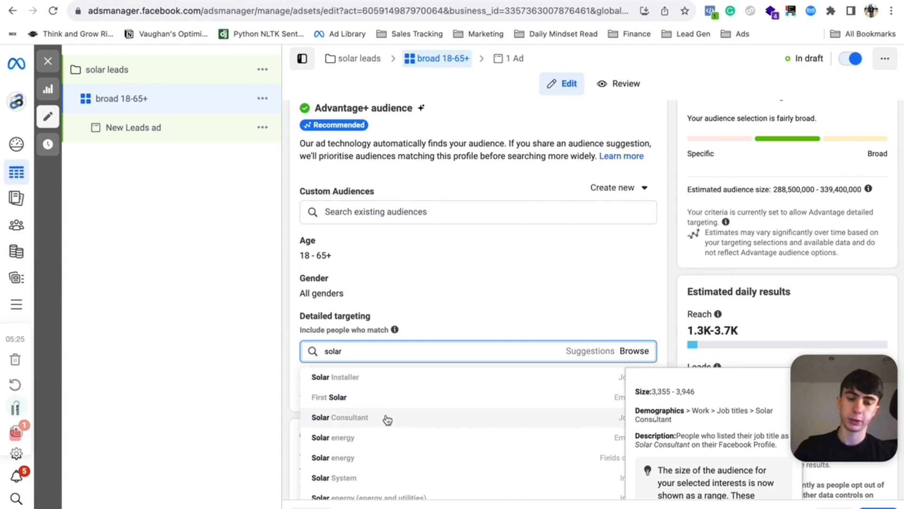
scroll(425, 422, down, 1)
scroll(427, 422, down, 5)
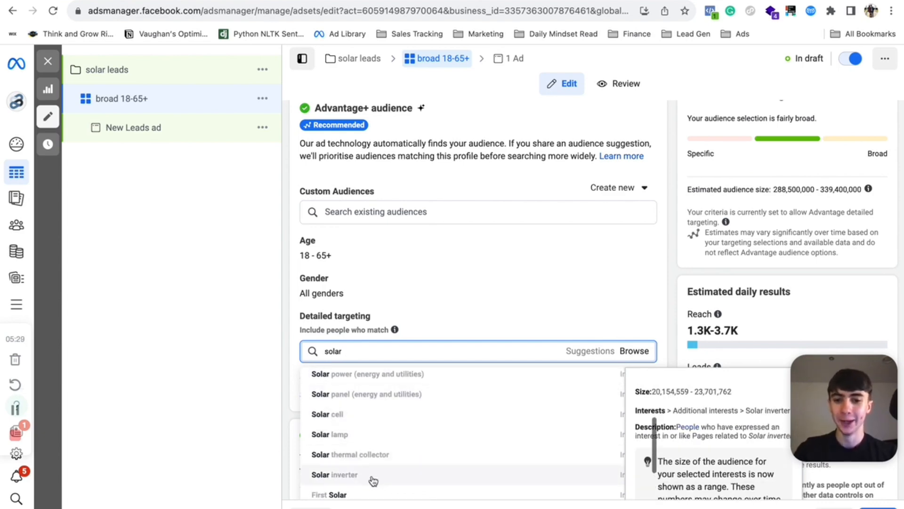
scroll(382, 418, down, 1)
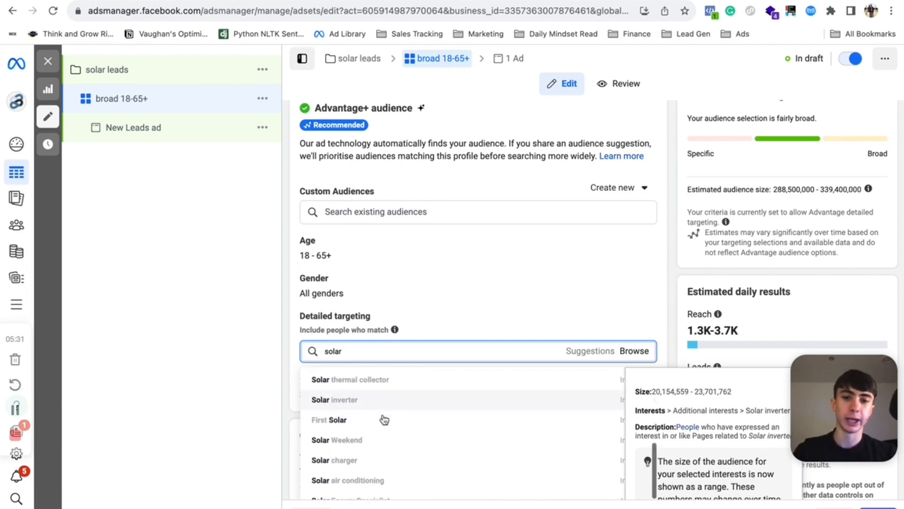
scroll(344, 424, up, 2)
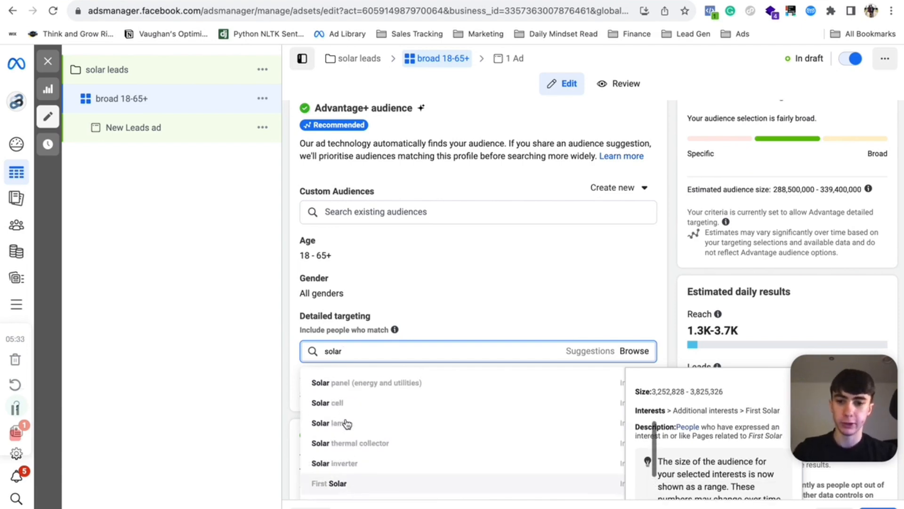
scroll(346, 424, up, 3)
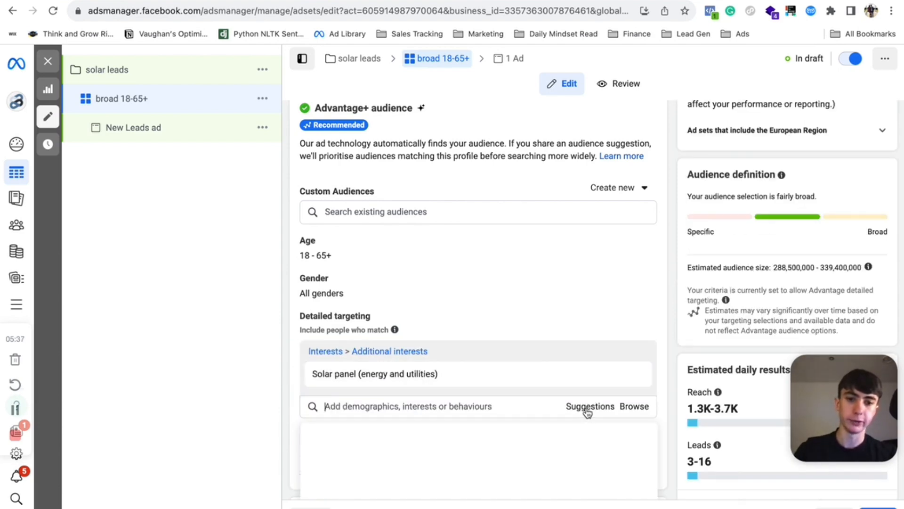
- Add Solar power and Renewable energy (energy and utilities) as detailed targeting interests from the suggestions
click(602, 407)
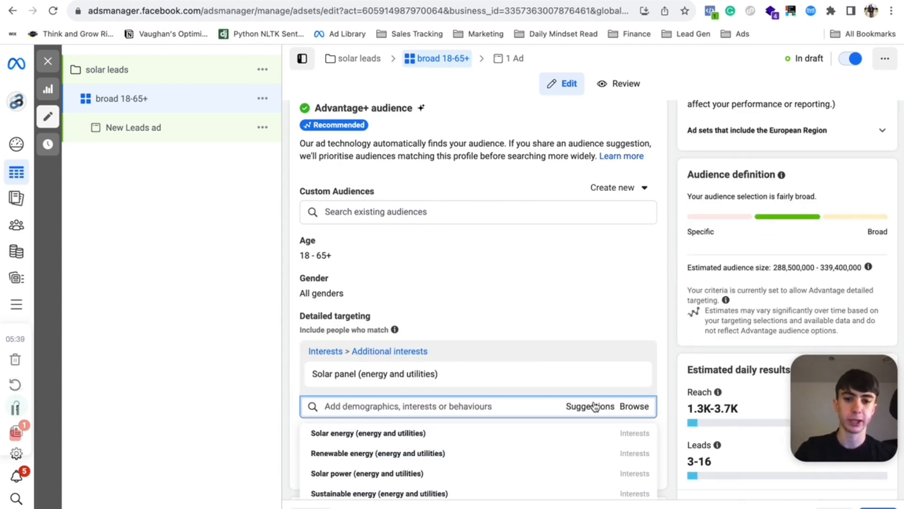
scroll(445, 452, down, 3)
scroll(445, 452, up, 2)
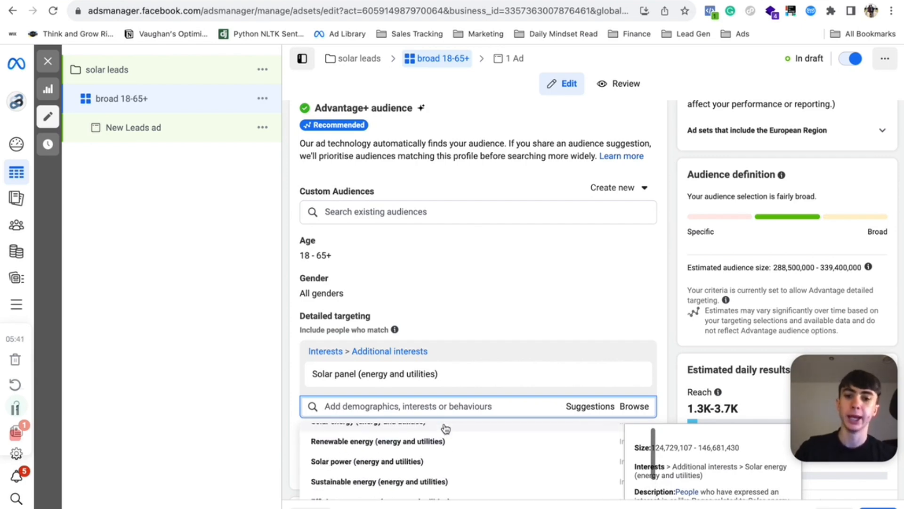
scroll(428, 361, down, 2)
click(411, 339)
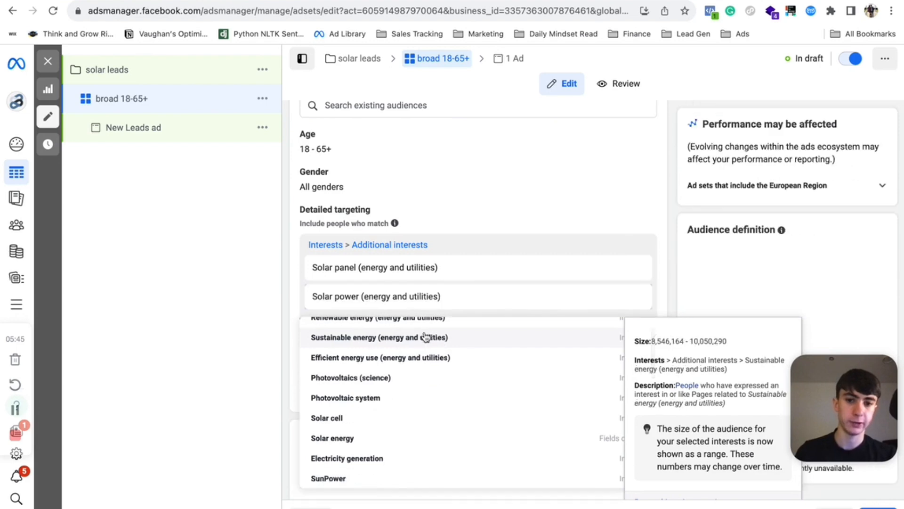
scroll(585, 329, up, 1)
mouse_move(434, 371)
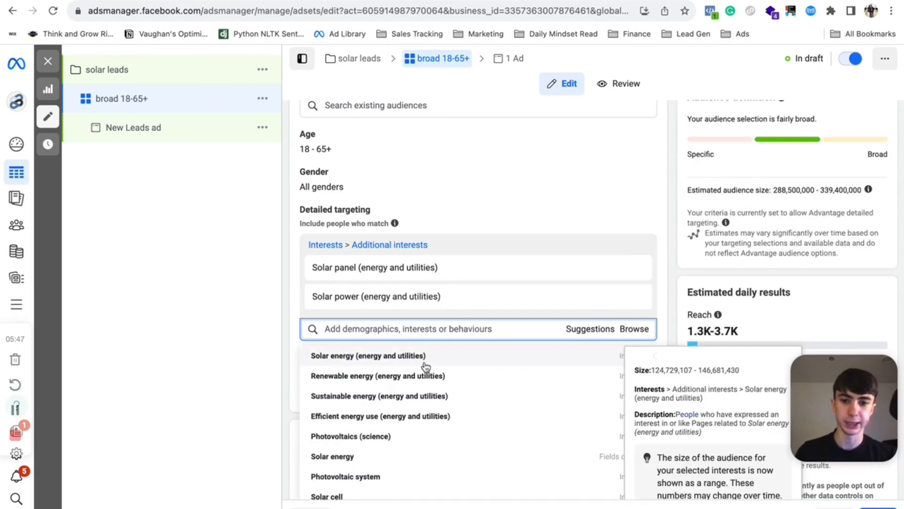
click(391, 379)
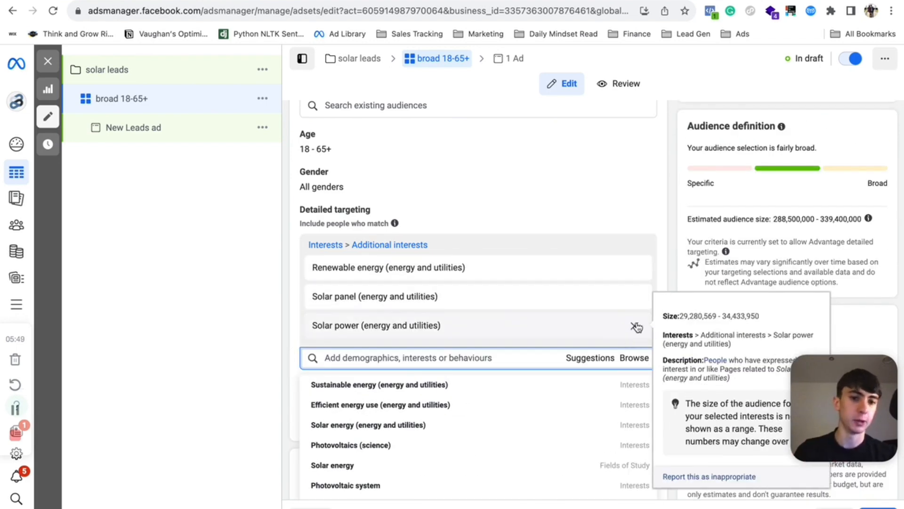
- Remove all three detailed targeting interests, leaving detailed targeting empty
click(635, 326)
click(634, 297)
click(635, 271)
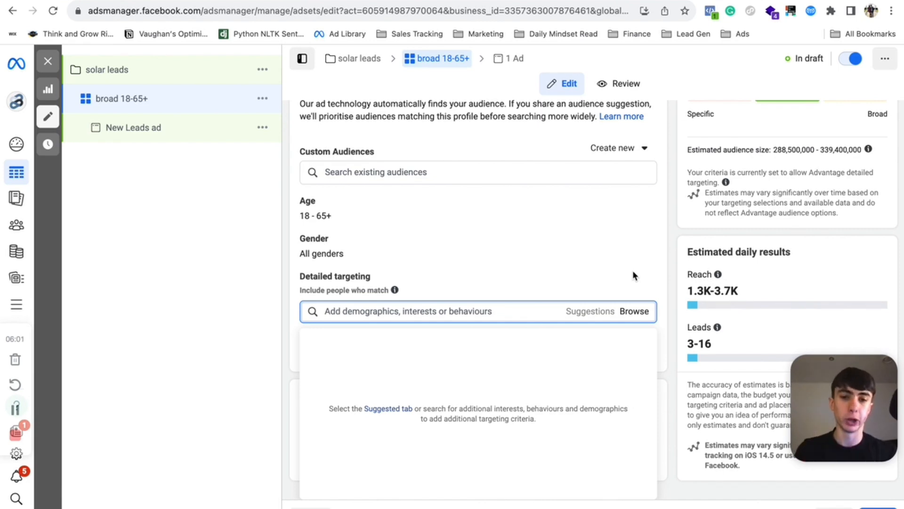
- Examine the estimated daily reach and the estimated audience size for the ad set
mouse_move(718, 274)
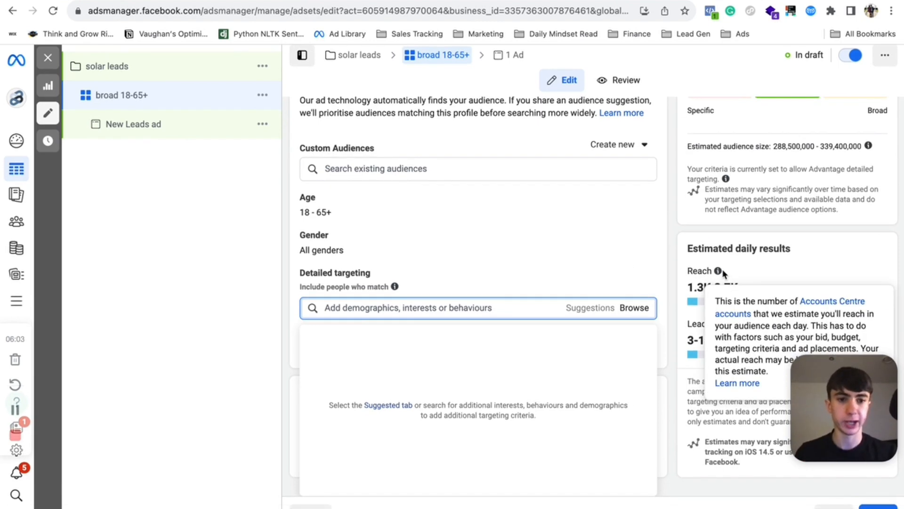
scroll(687, 250, up, 2)
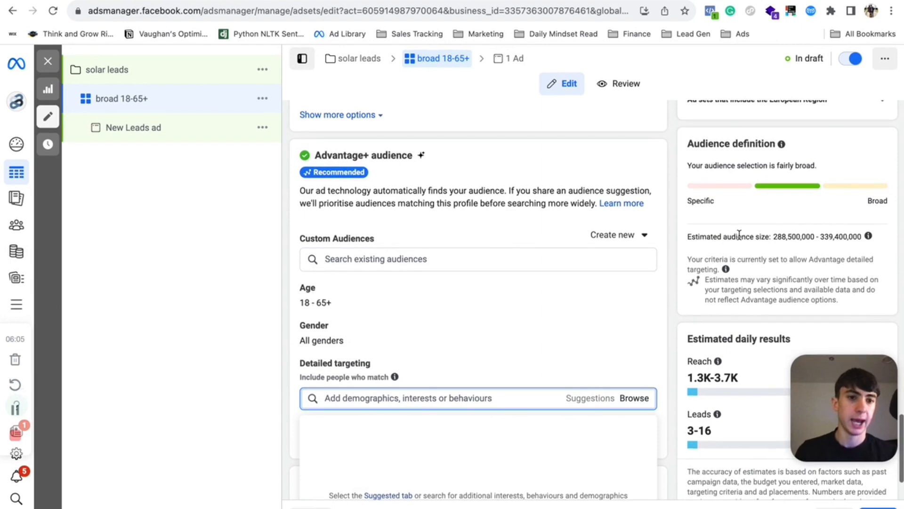
drag(772, 237, 864, 236)
mouse_move(865, 239)
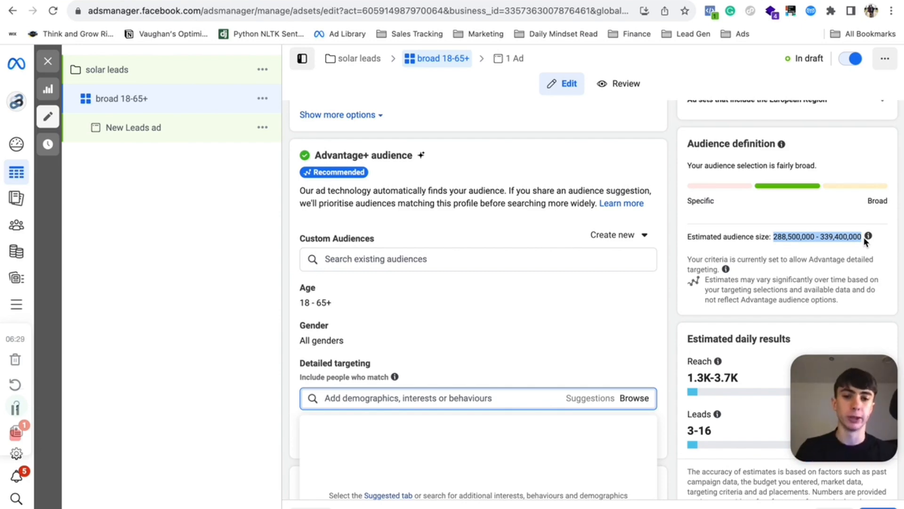
click(575, 192)
scroll(576, 192, down, 2)
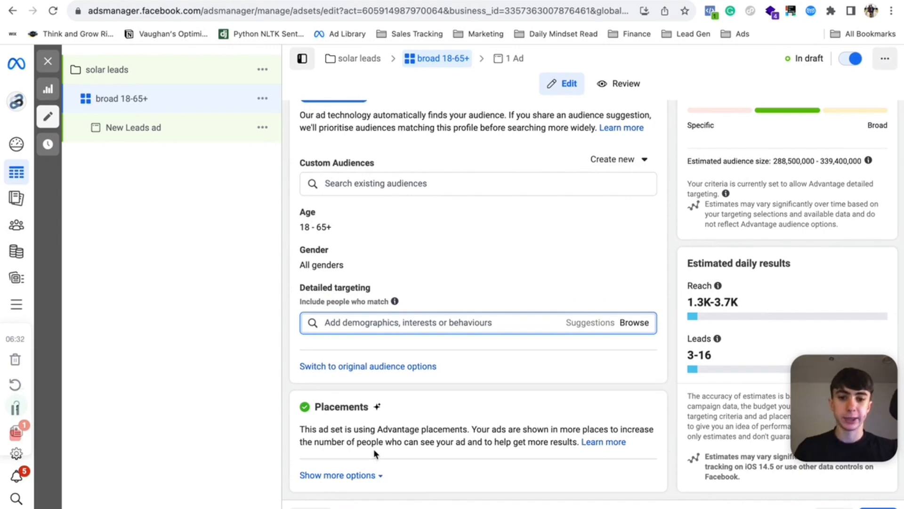
- Open the placement options and switch the ad set from Advantage placements to manual placements
click(358, 476)
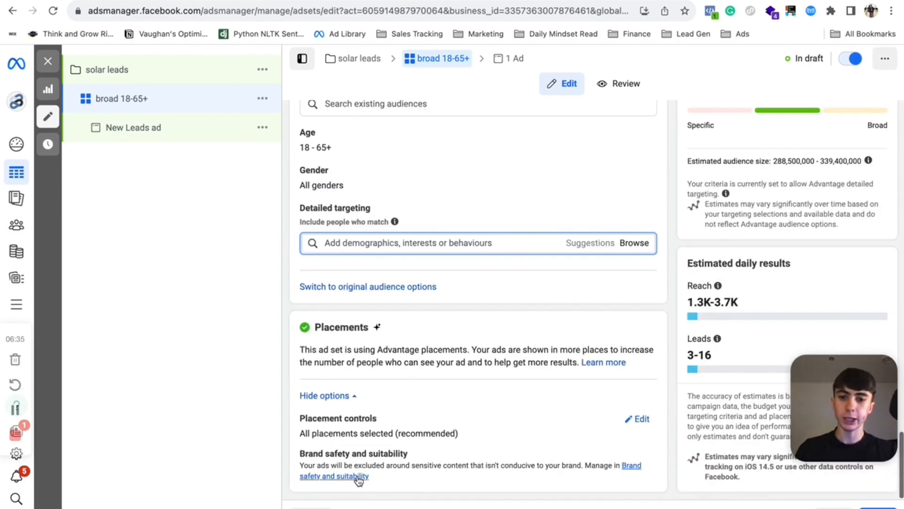
click(637, 419)
scroll(541, 426, down, 2)
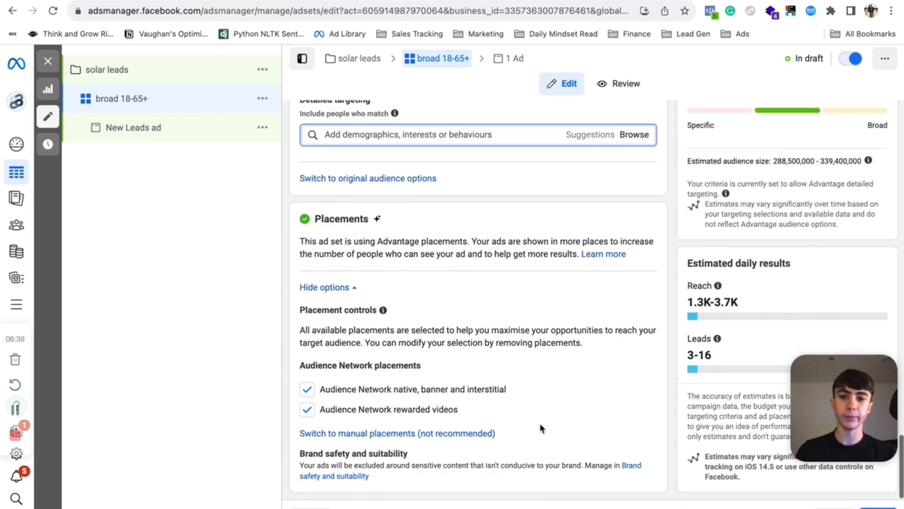
scroll(540, 427, down, 1)
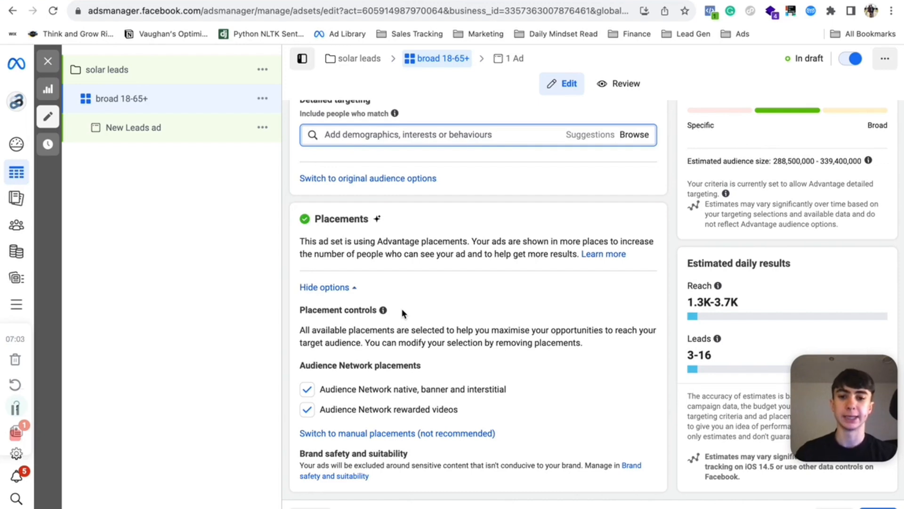
click(382, 433)
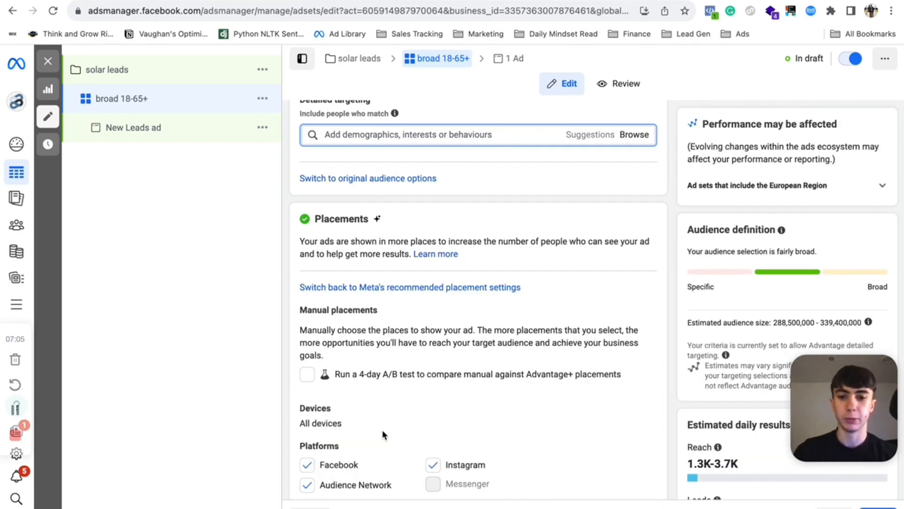
- Deselect the Facebook and Audience Network platforms, keeping Instagram as the only platform
scroll(428, 438, down, 6)
scroll(430, 434, up, 1)
scroll(427, 433, up, 2)
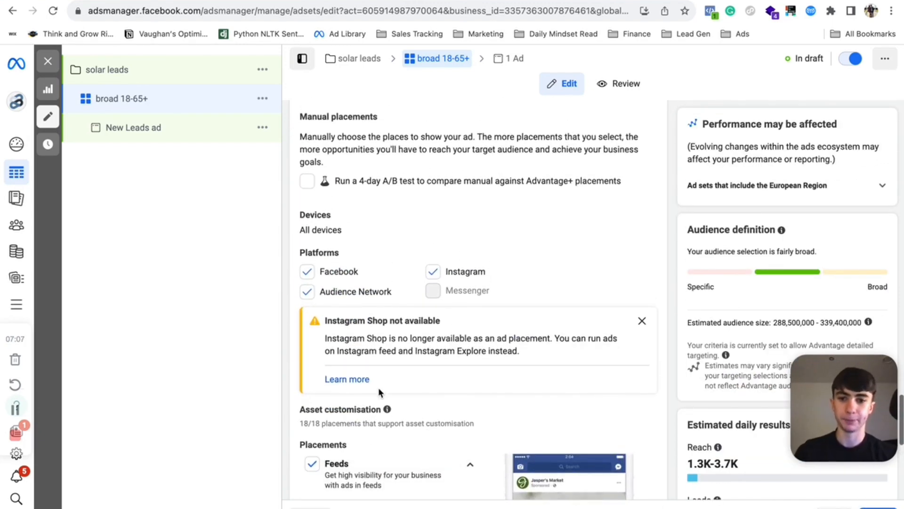
click(307, 271)
click(307, 292)
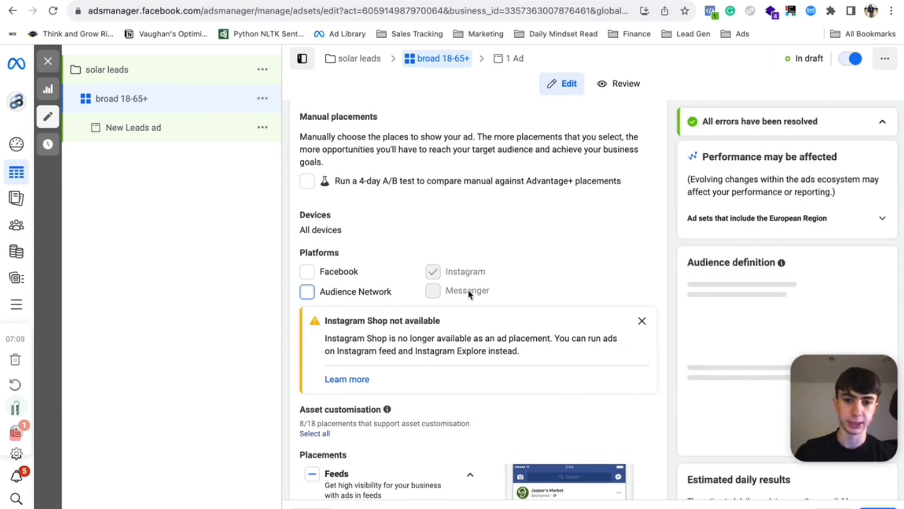
scroll(444, 341, down, 9)
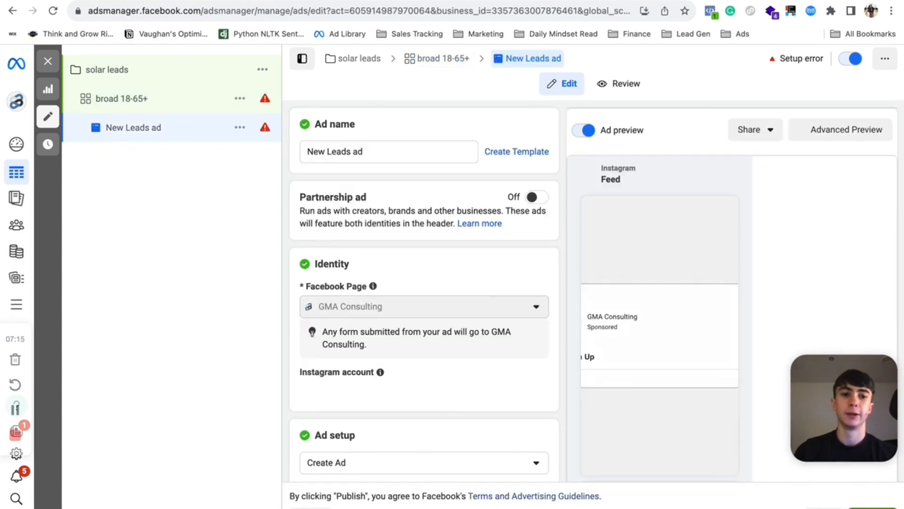
- Rename the ad to creative 1
triple_click(335, 151)
key(BackSpace)
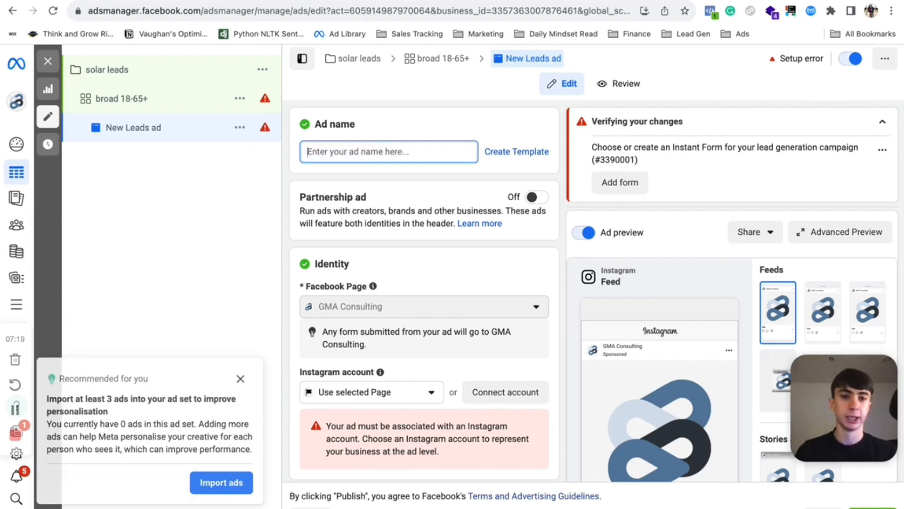
text(creative 1)
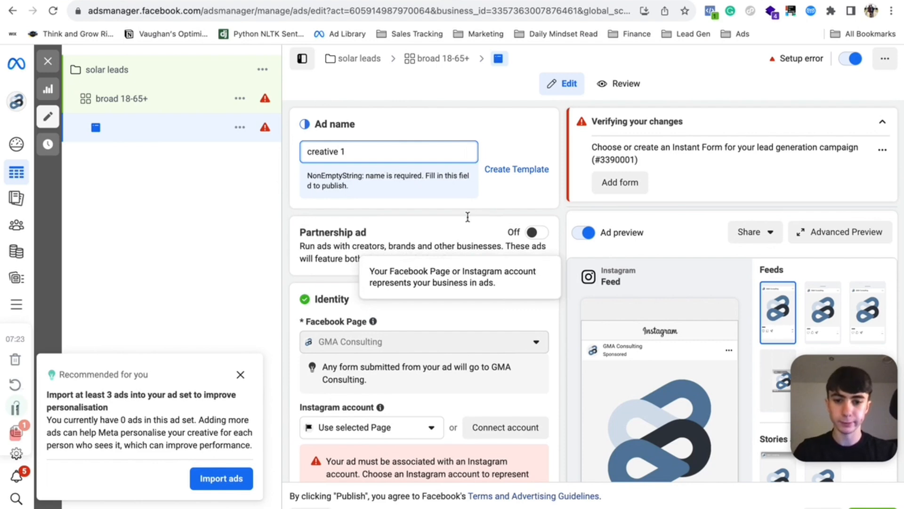
- Open the Instagram account selector to check the available accounts, then close it without choosing
scroll(366, 282, down, 2)
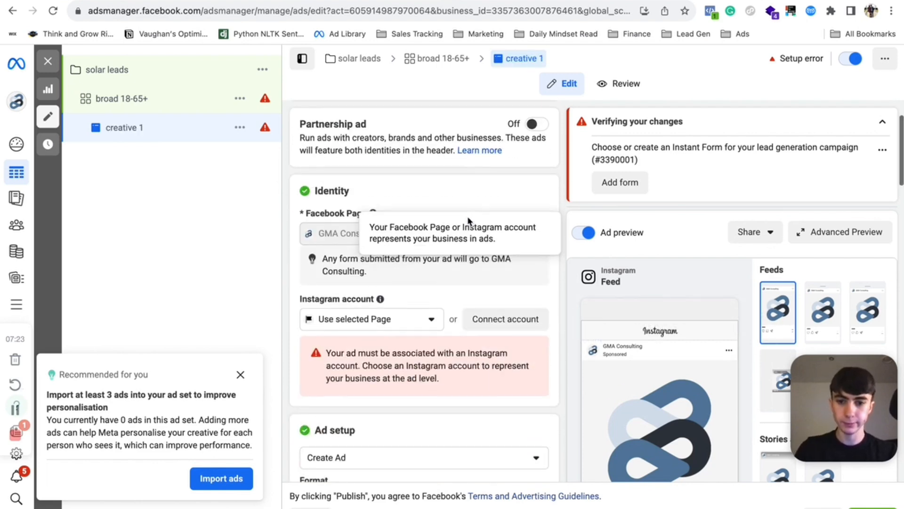
click(425, 323)
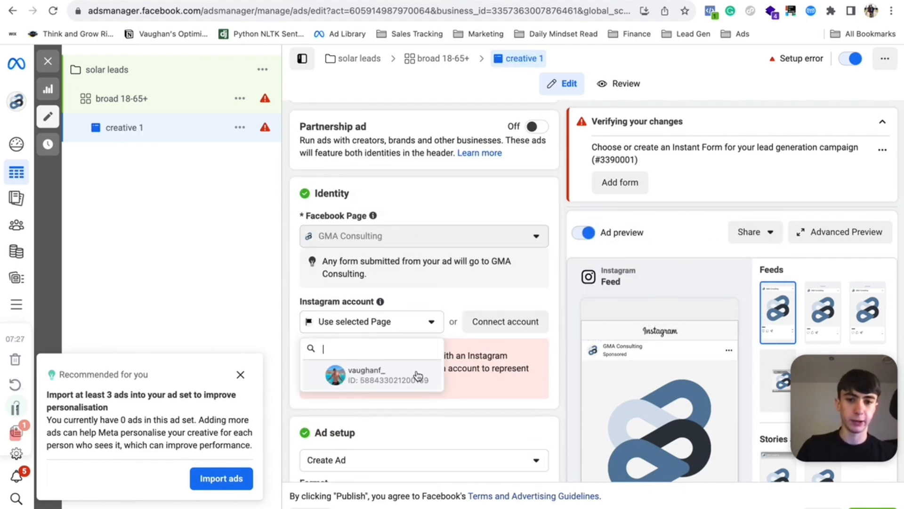
click(466, 295)
- Enter the ad's primary text as looking for renewable energy sourc
scroll(469, 300, down, 3)
scroll(469, 299, down, 5)
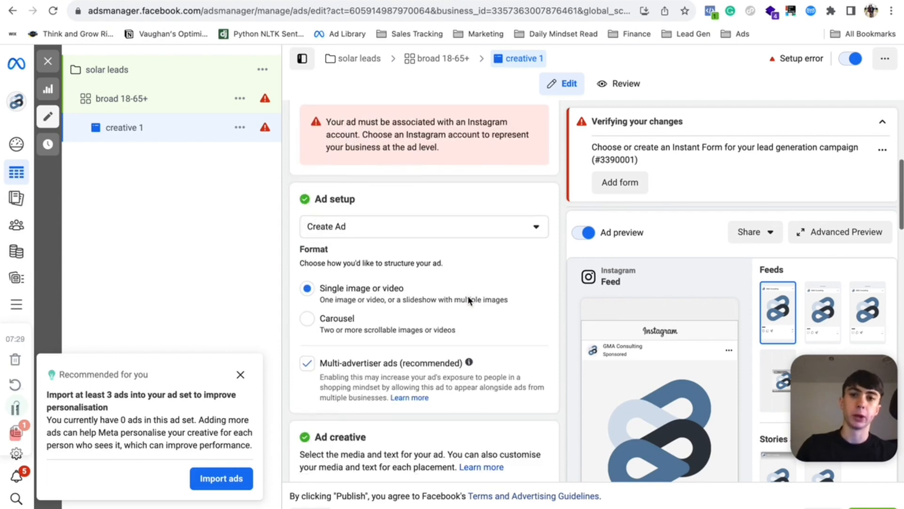
scroll(469, 301, down, 5)
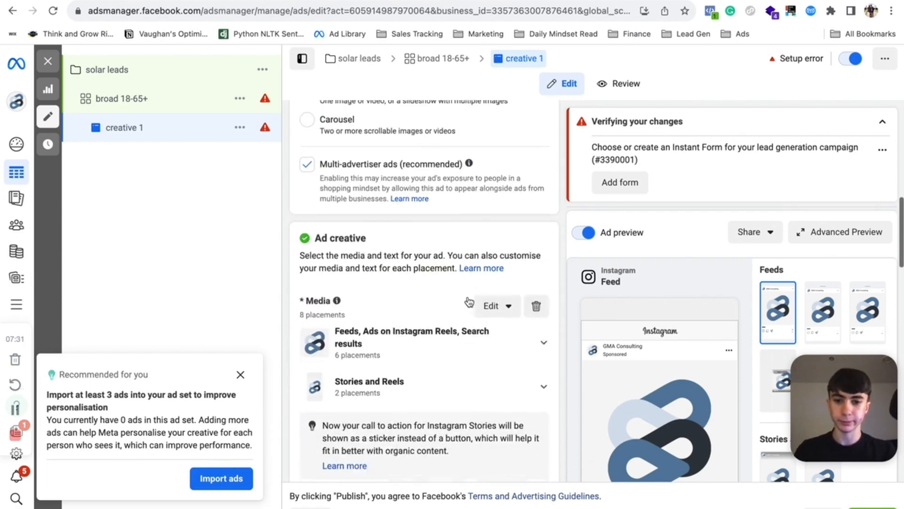
scroll(489, 335, down, 7)
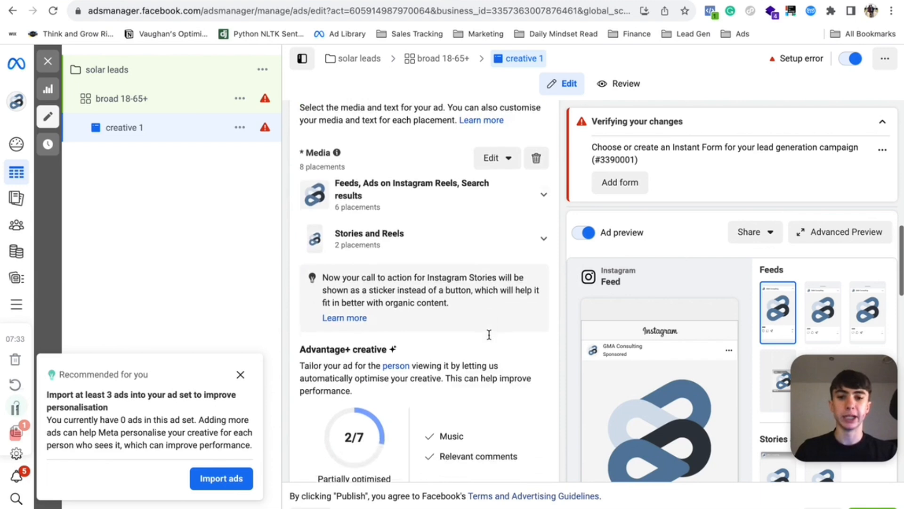
click(360, 300)
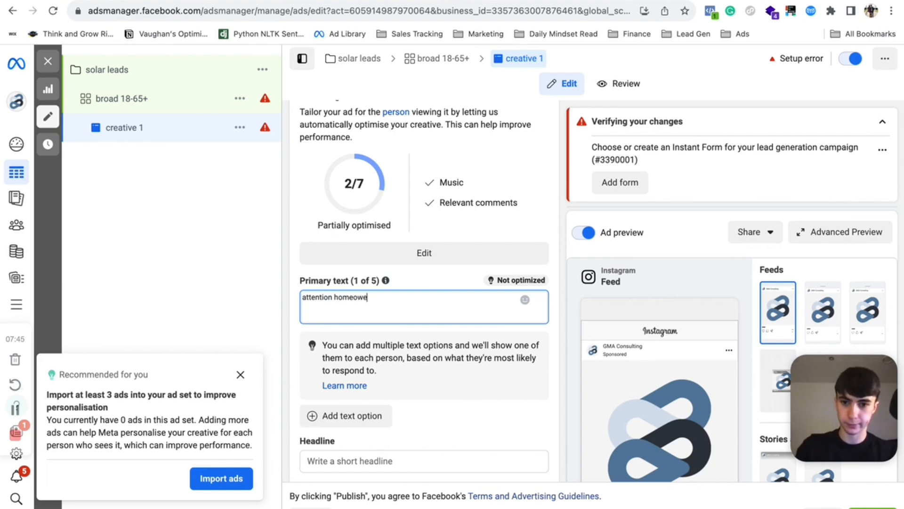
text(nes)
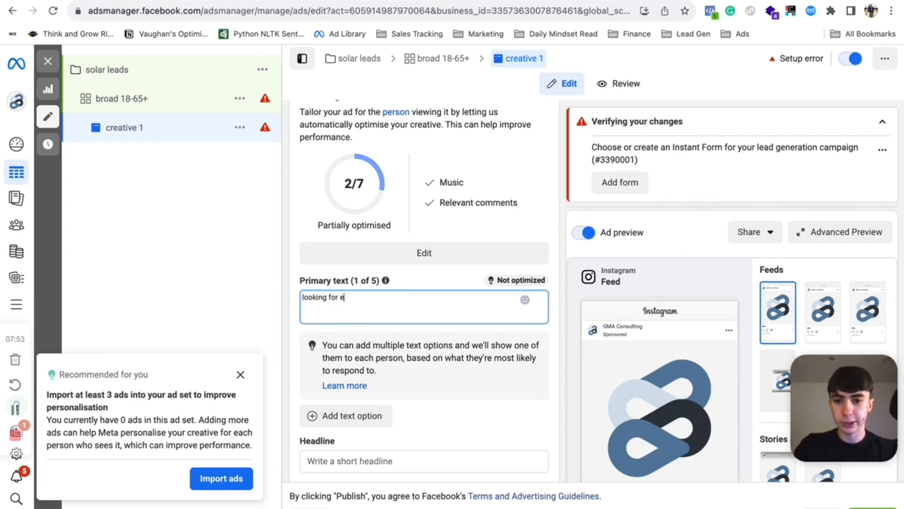
key(BackSpace)
text(renewable energy sourcr)
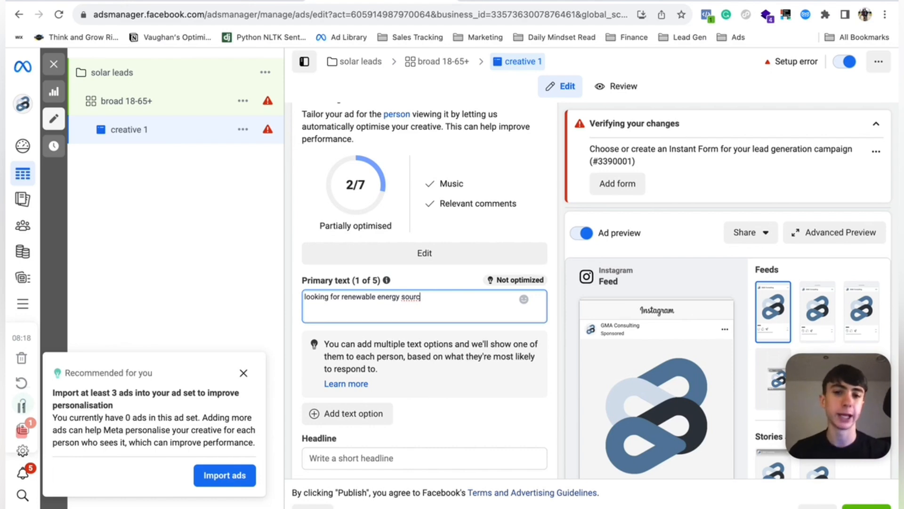
- Delete the existing media from the ad creative
scroll(359, 309, down, 3)
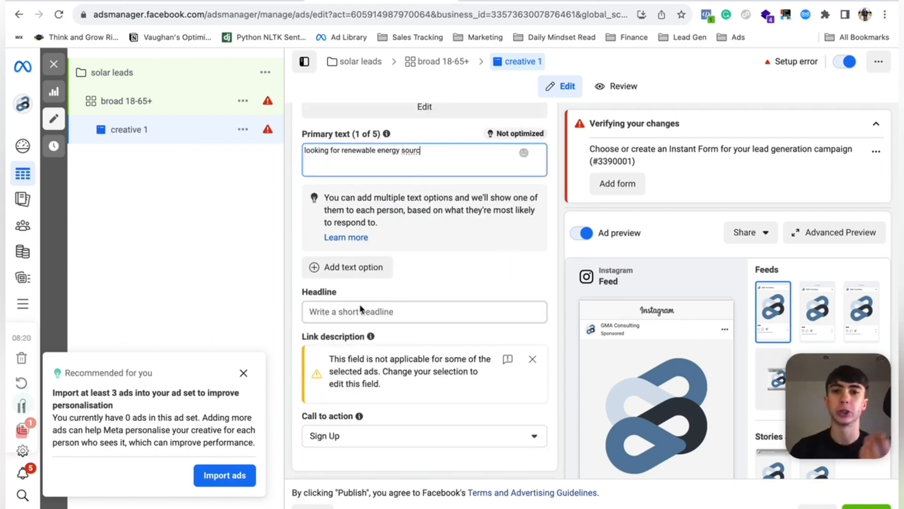
scroll(394, 324, up, 5)
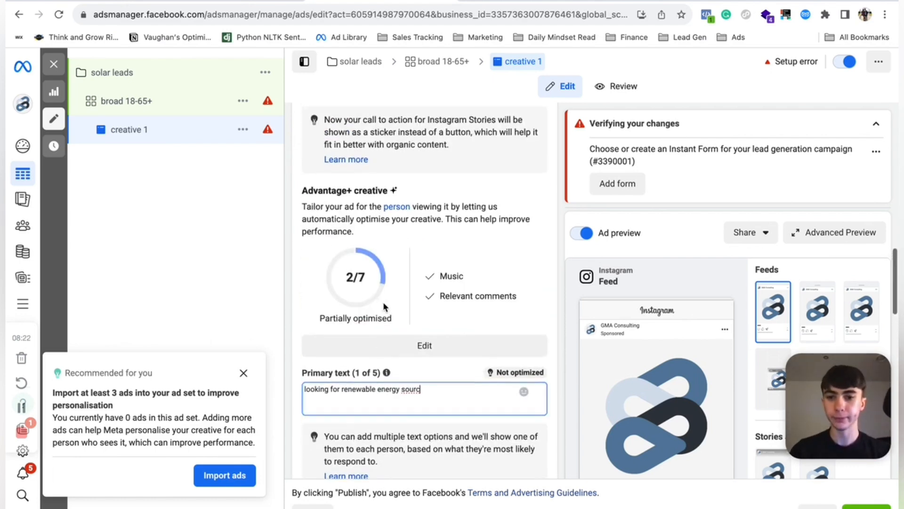
scroll(472, 380, down, 5)
scroll(473, 384, up, 11)
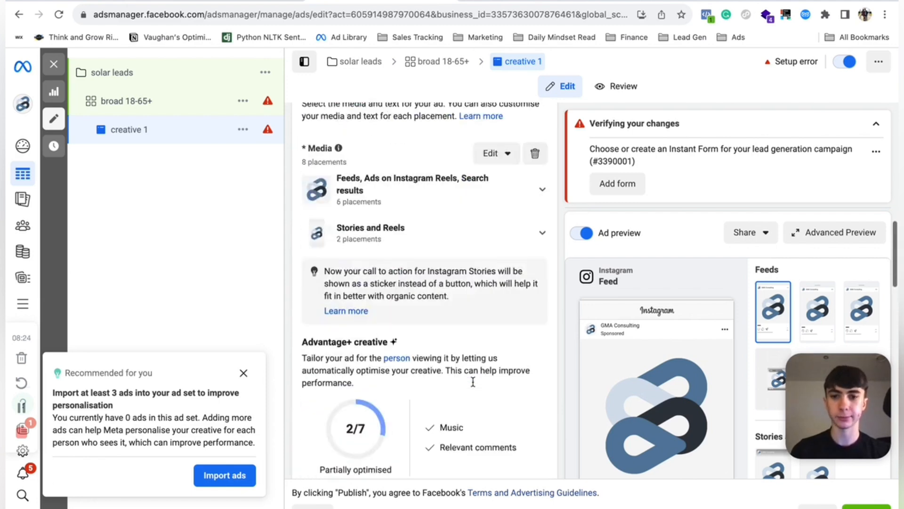
scroll(474, 387, down, 1)
click(538, 281)
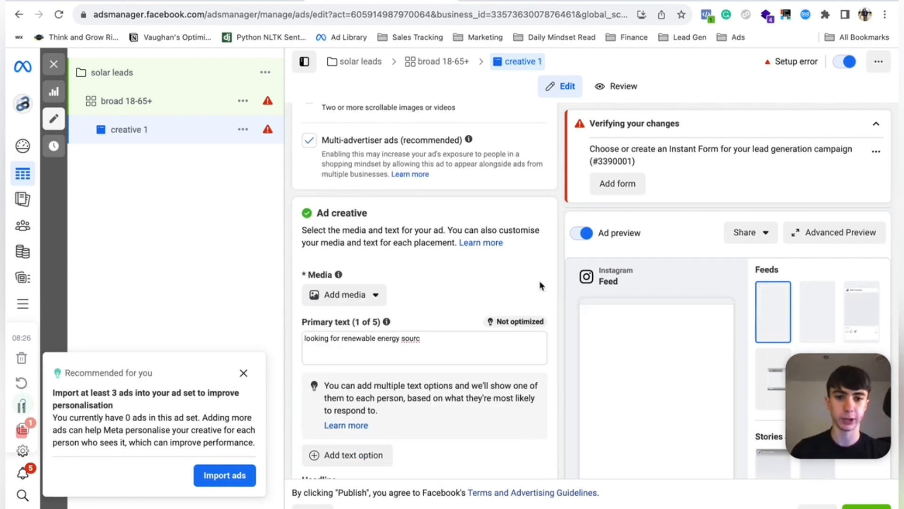
- Add the beach photo of an older couple from account images as the ad's media image and proceed to cropping
click(372, 295)
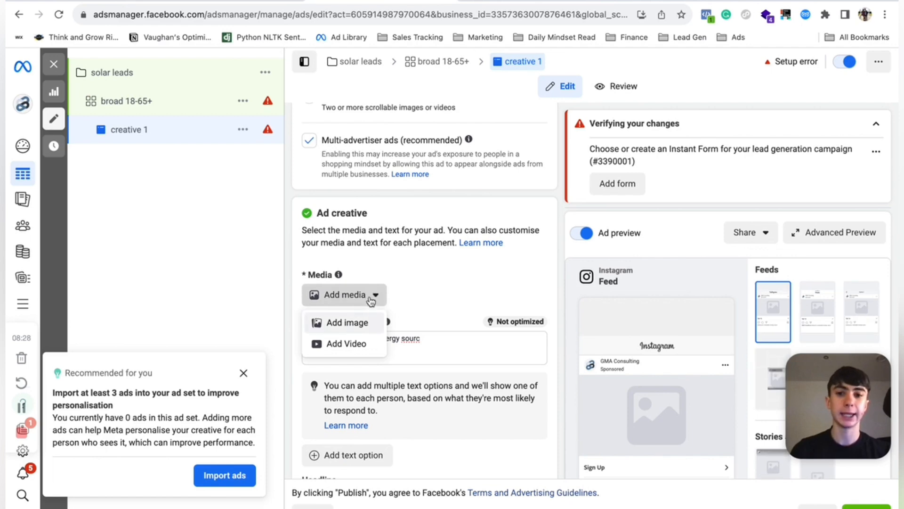
click(356, 323)
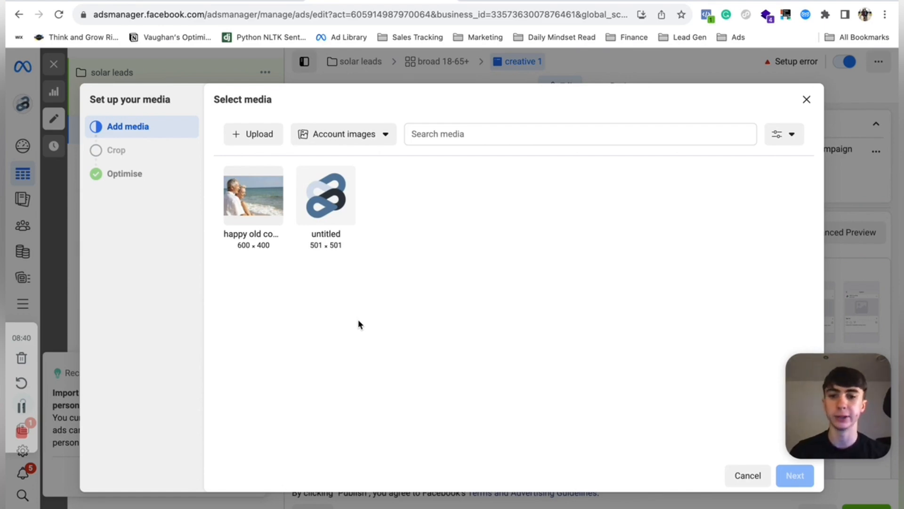
click(269, 209)
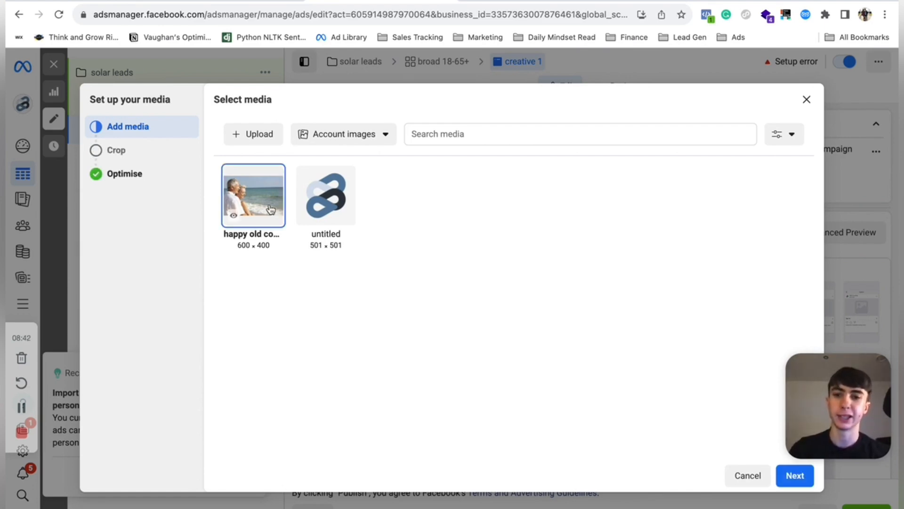
click(796, 477)
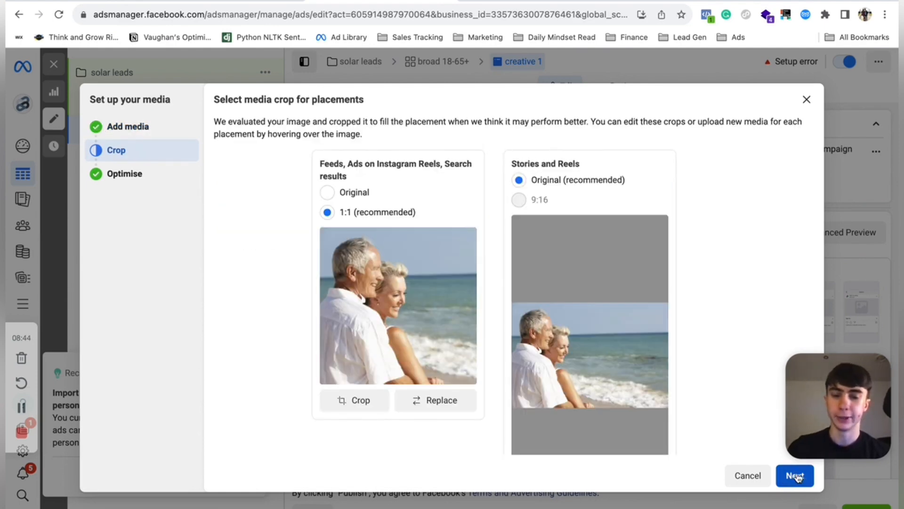
- Accept the suggested placement crops and Advantage+ creative optimisations to finish setting up the media
click(793, 485)
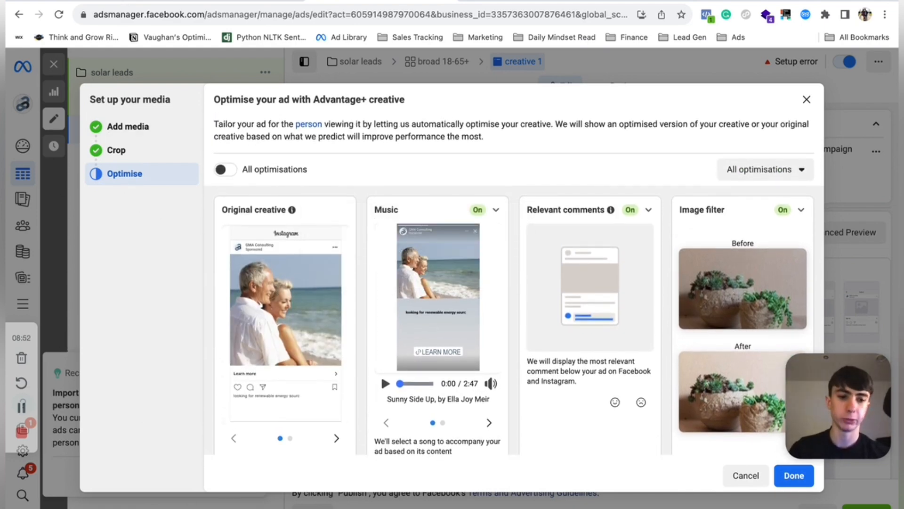
click(794, 475)
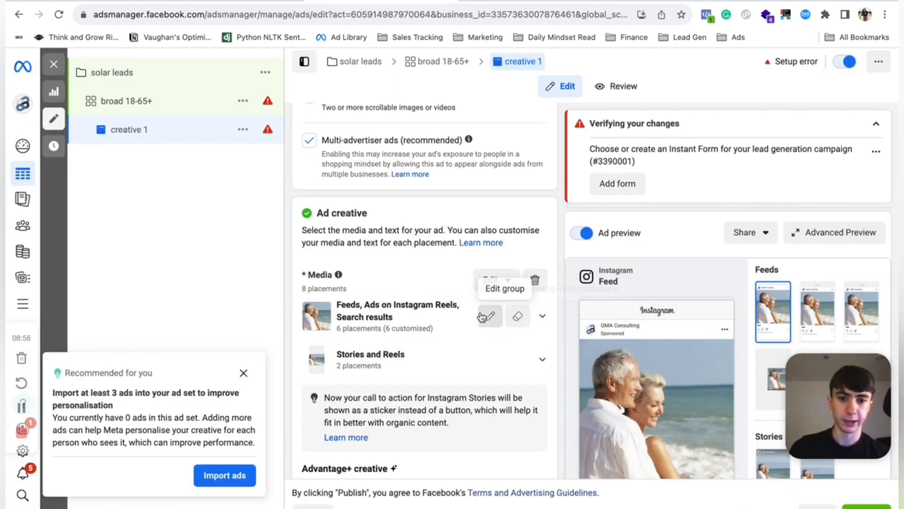
- Inspect the Instagram Explore placement's crop options, then close the placement editor without saving
click(543, 321)
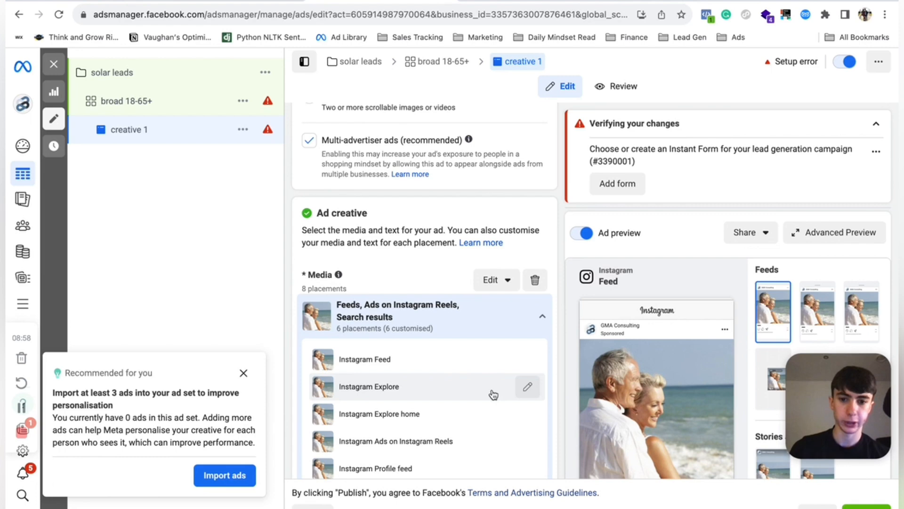
click(527, 387)
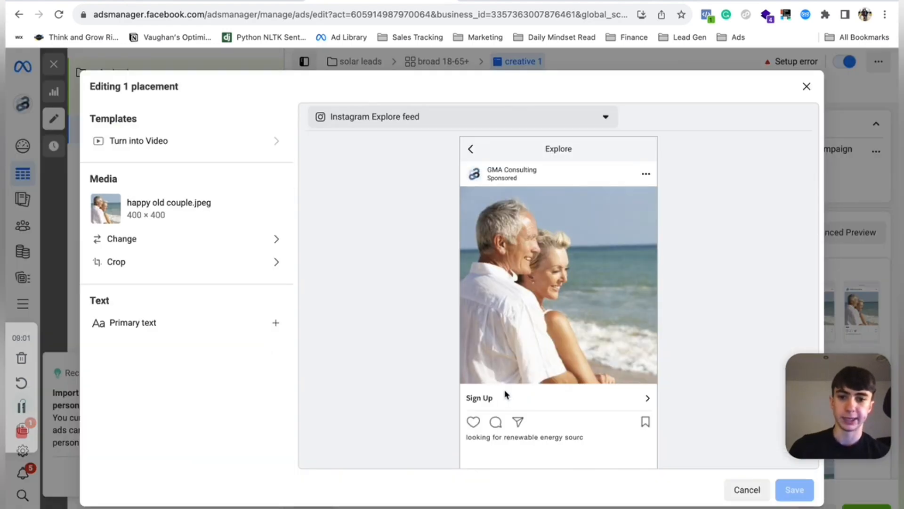
click(129, 268)
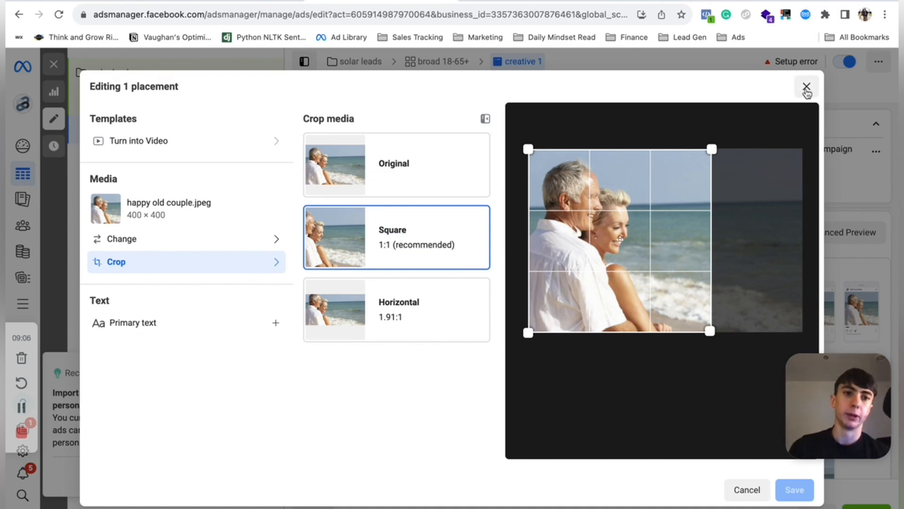
click(807, 87)
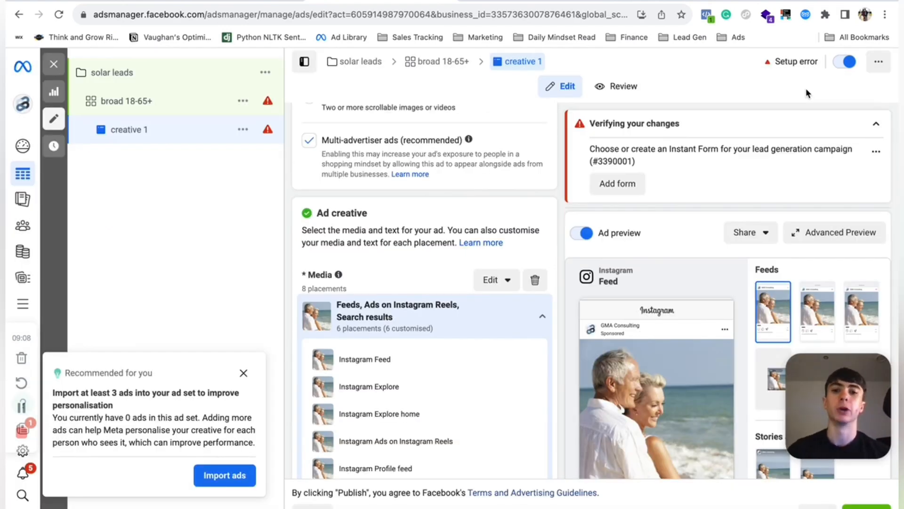
- Set the ad's call to action to Learn more
scroll(529, 174, down, 15)
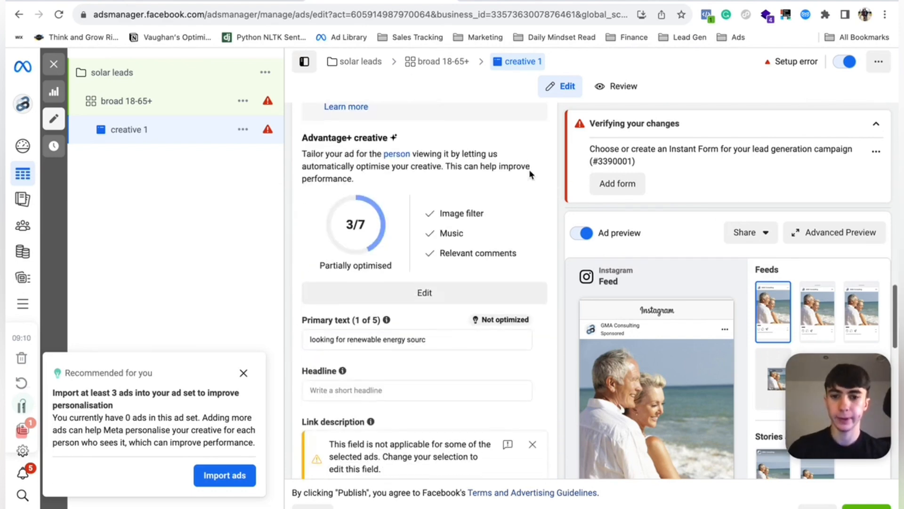
click(338, 223)
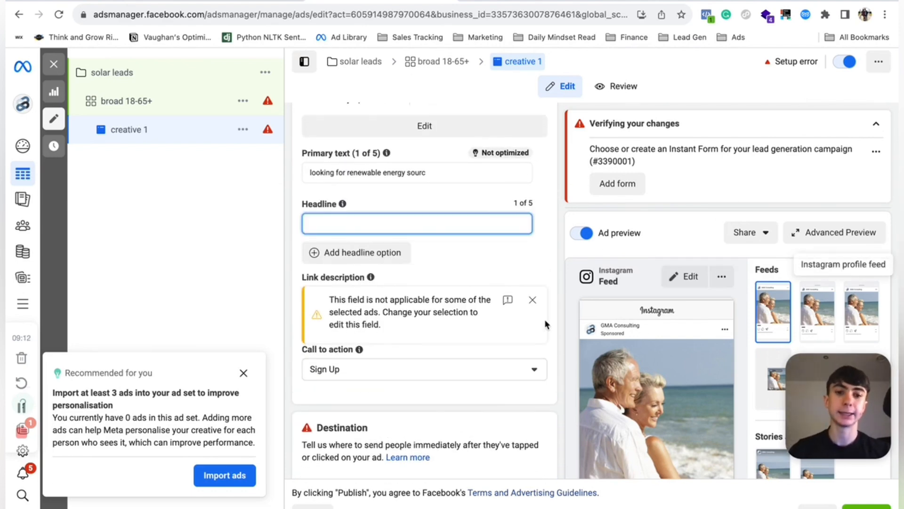
scroll(668, 372, down, 10)
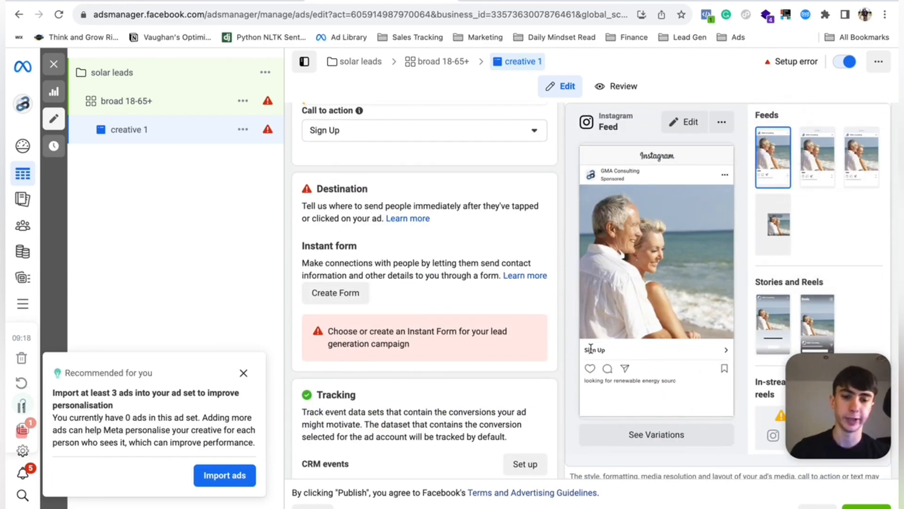
scroll(416, 257, up, 3)
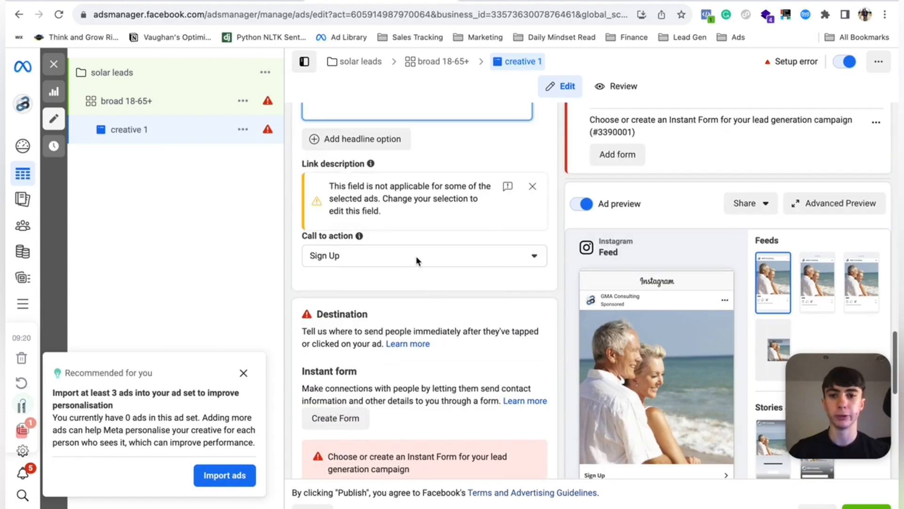
scroll(416, 256, up, 3)
click(456, 375)
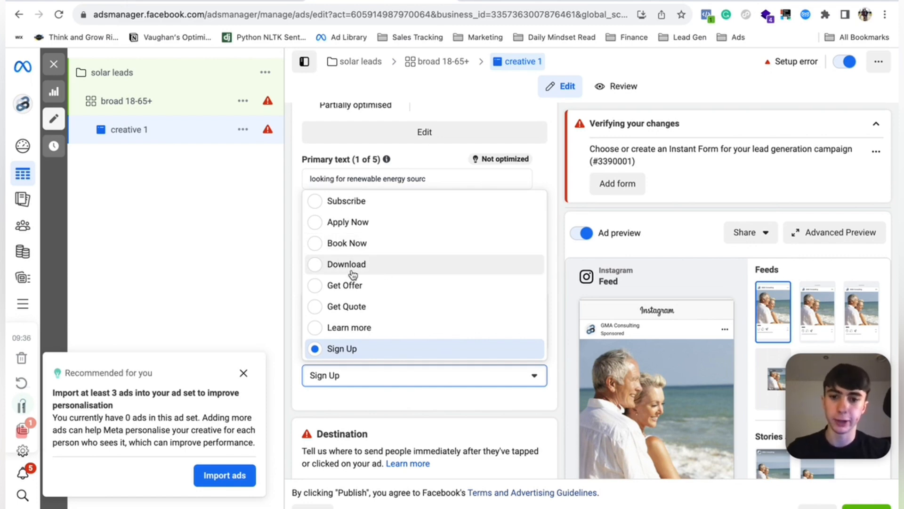
click(389, 330)
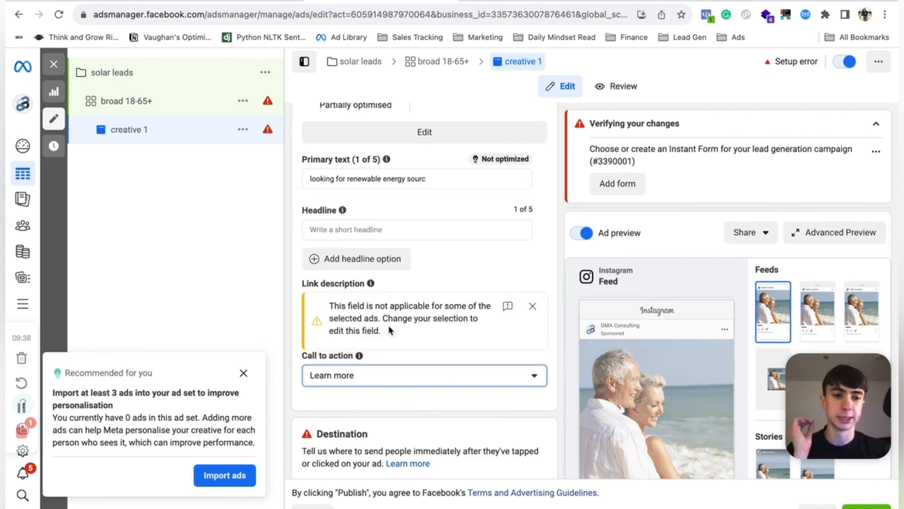
- Create a new instant form for the ad and name it lead form 1
scroll(389, 330, down, 4)
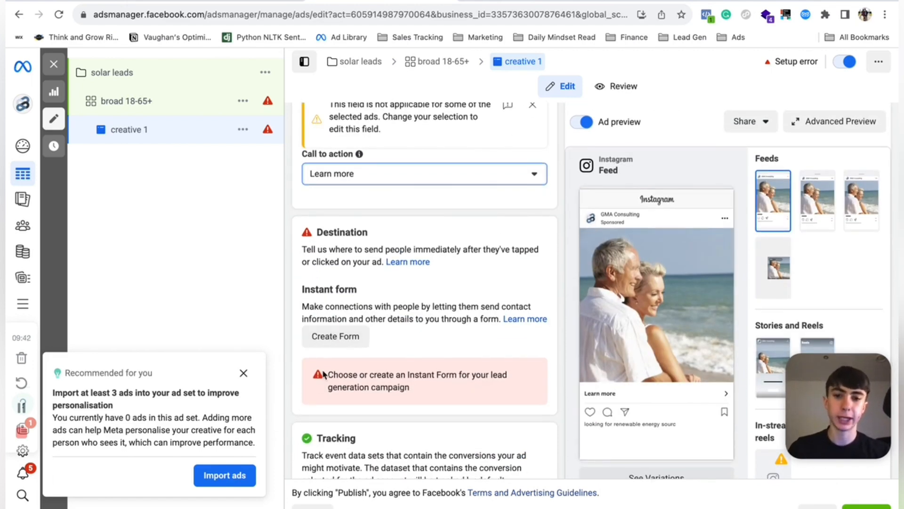
click(321, 336)
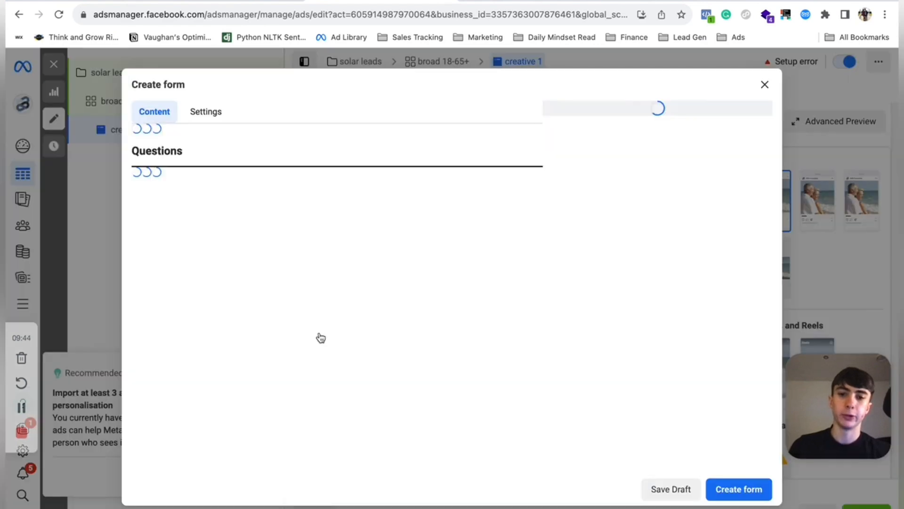
drag(285, 159, 111, 152)
key(BackSpace)
text(lead form 1)
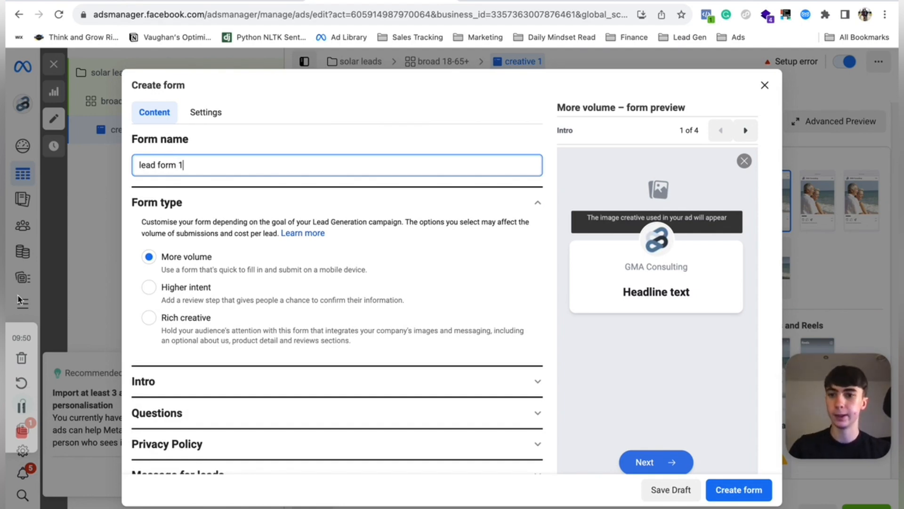
- Set the form type to Higher intent
scroll(292, 286, down, 1)
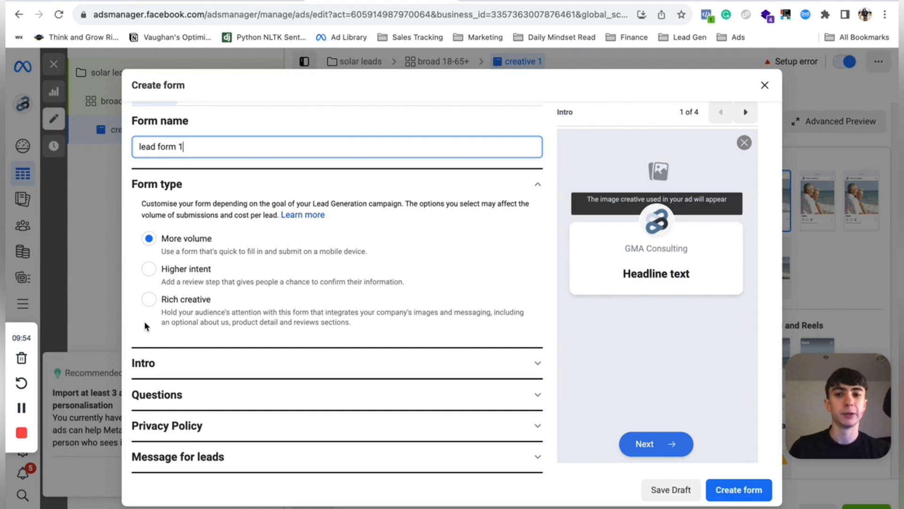
click(152, 304)
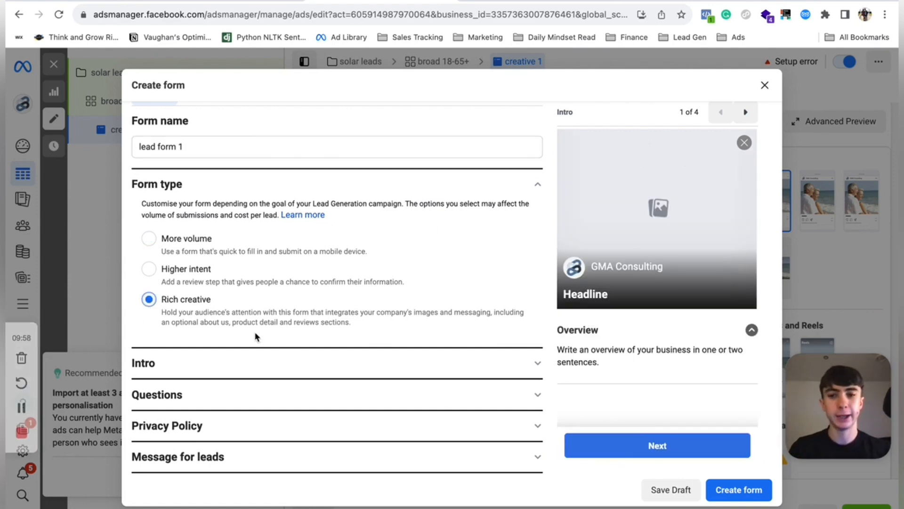
click(149, 270)
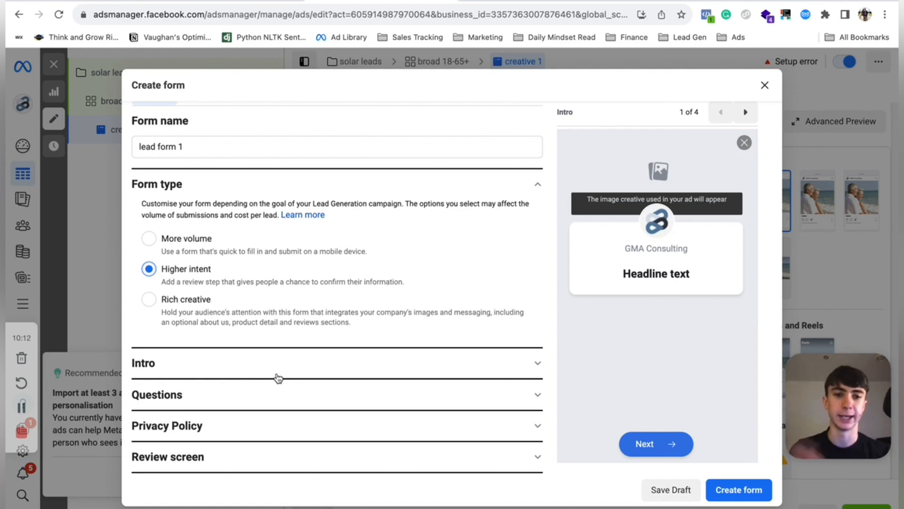
- Set the intro greeting headline to enter your details to free consultation
click(249, 361)
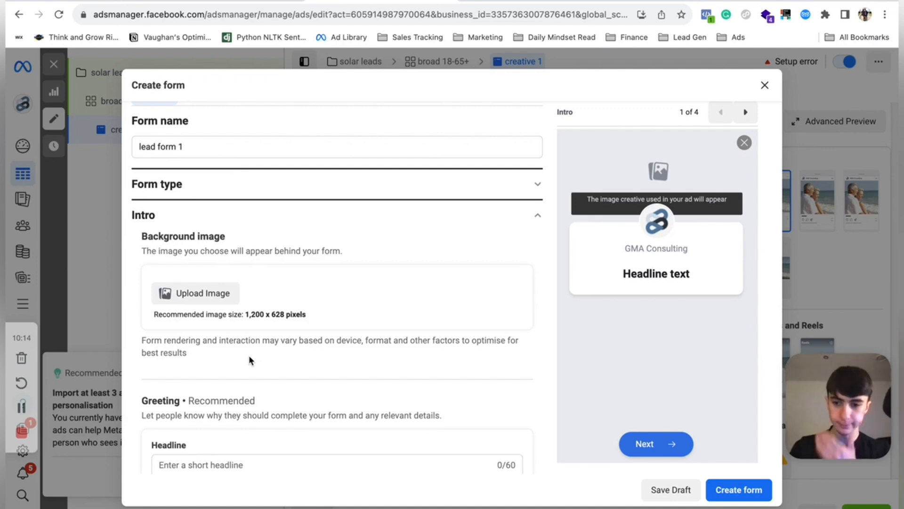
scroll(248, 358, down, 5)
click(170, 252)
text(ente)
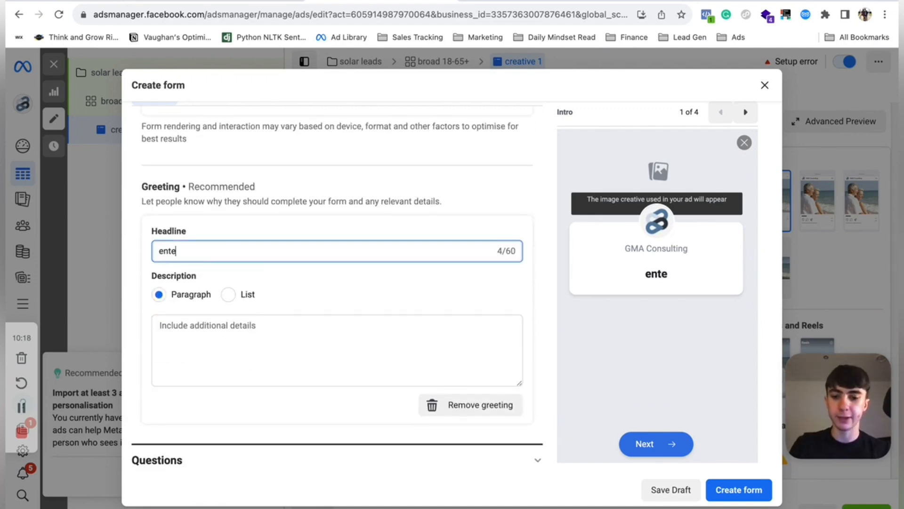
text(r your details )
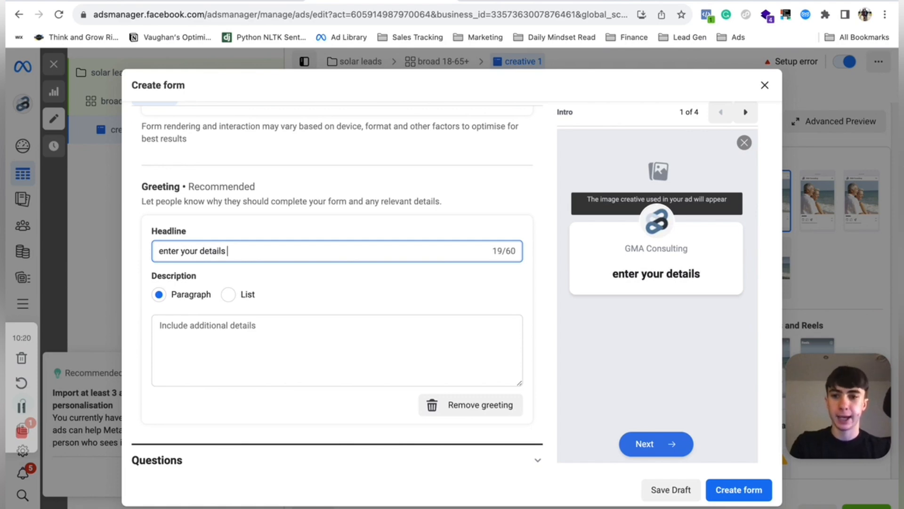
text(to free consultation)
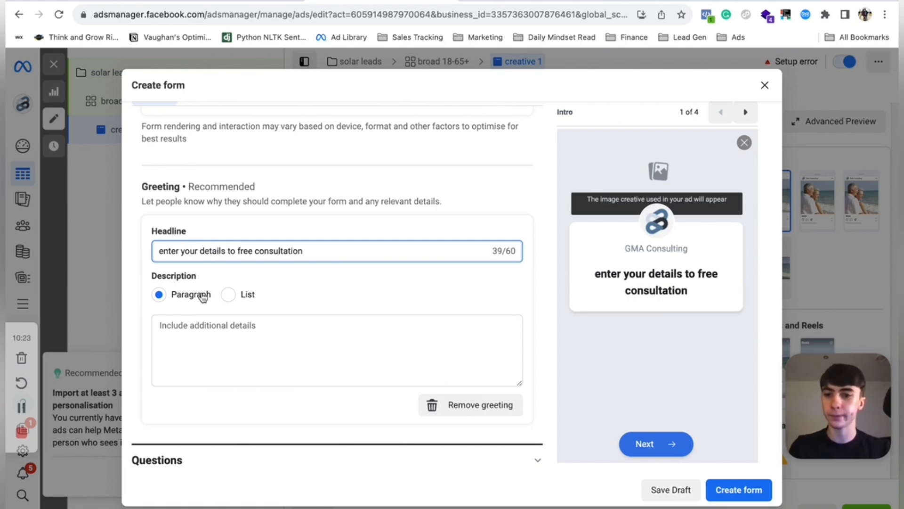
- Open the Questions section and browse the available prefill categories and custom question types
scroll(204, 301, down, 2)
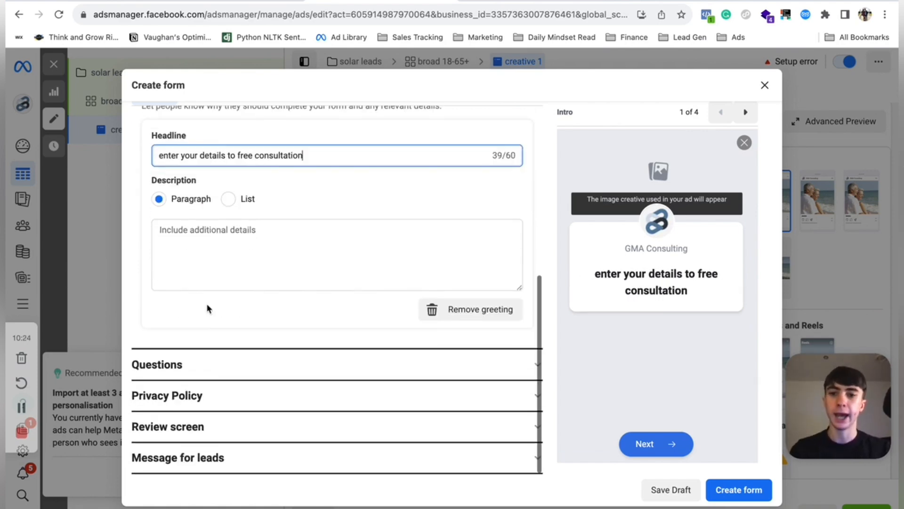
click(300, 254)
click(247, 359)
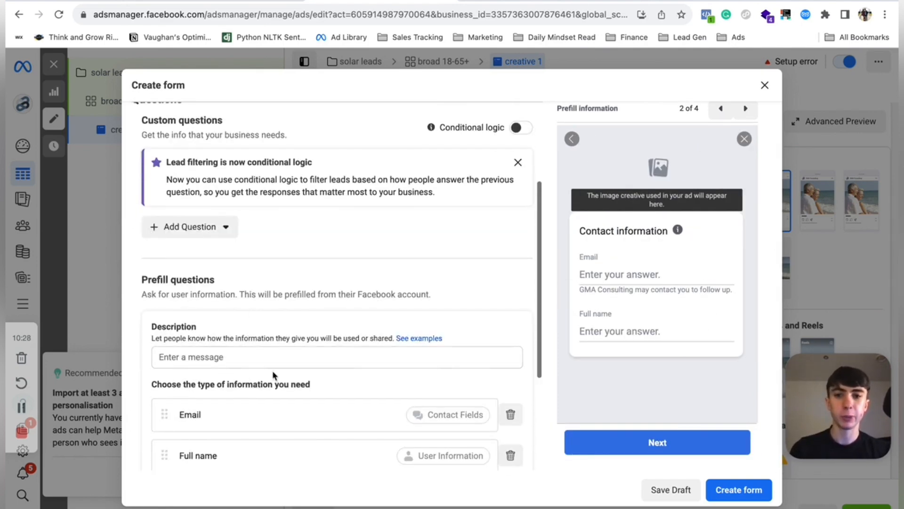
scroll(273, 376, down, 3)
click(186, 332)
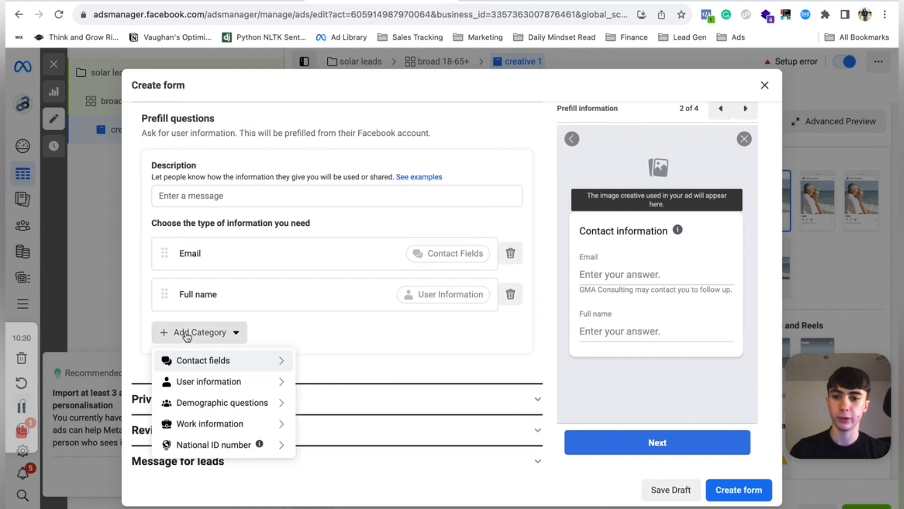
mouse_move(209, 381)
scroll(258, 115, up, 3)
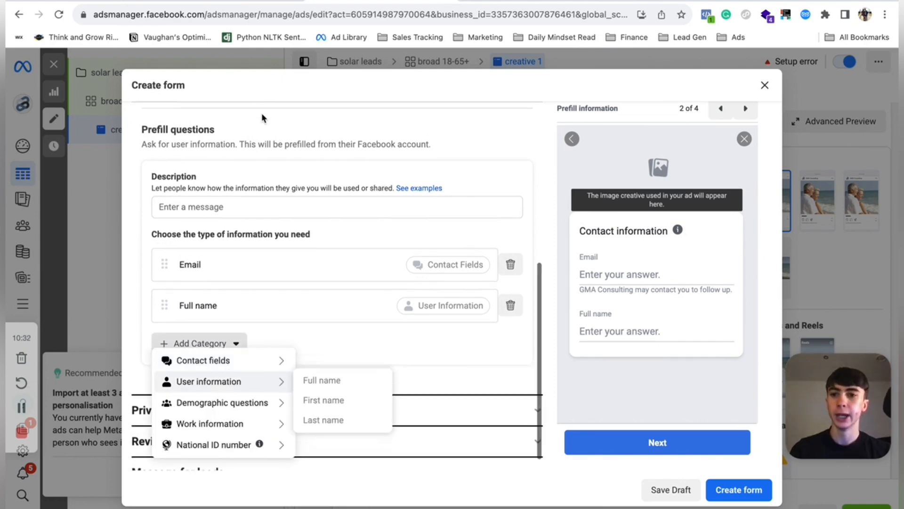
click(201, 191)
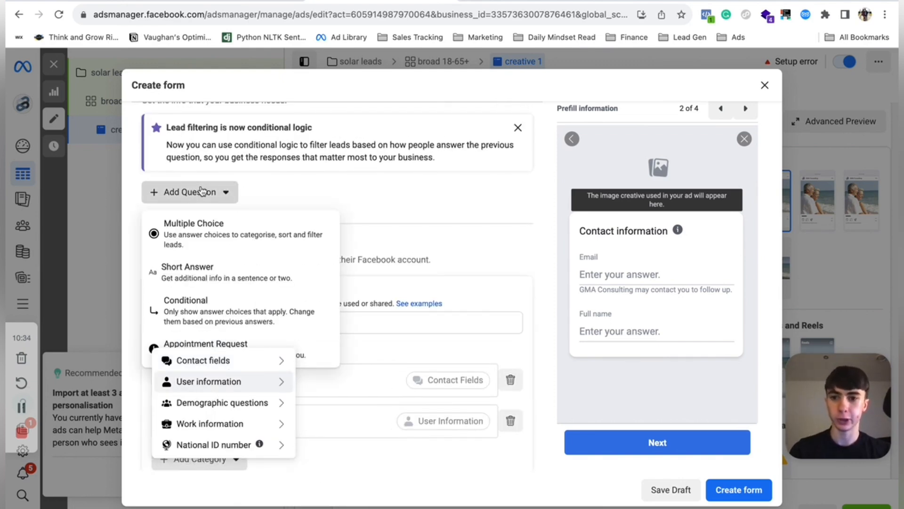
click(279, 276)
scroll(211, 171, up, 1)
scroll(211, 171, up, 2)
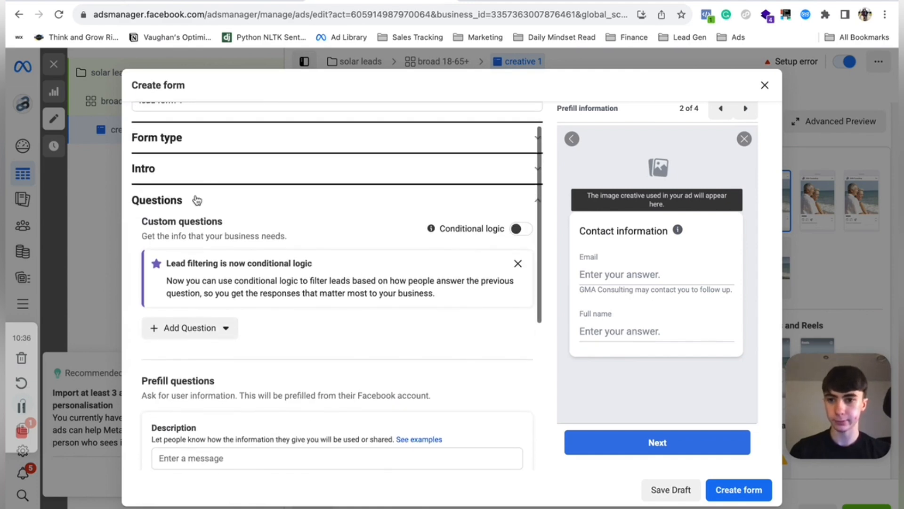
click(218, 330)
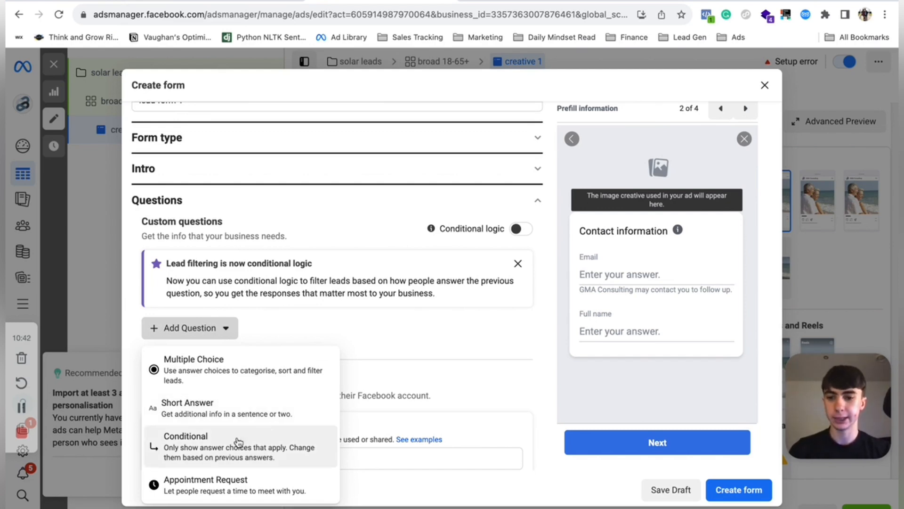
click(223, 448)
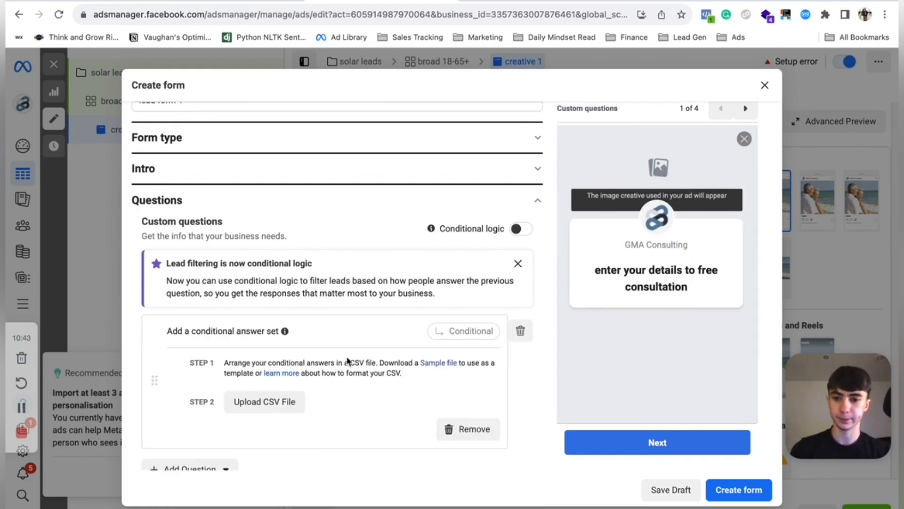
scroll(347, 362, down, 3)
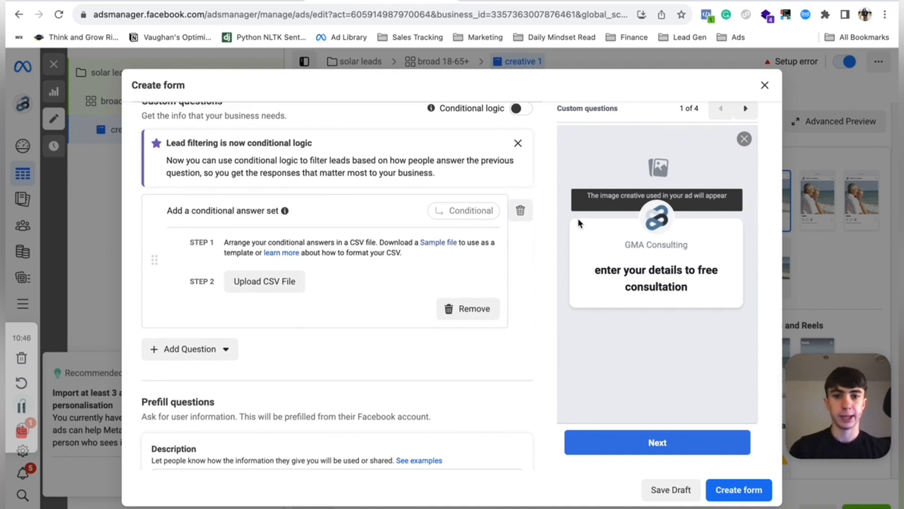
click(521, 210)
- Add a short-answer custom question with the placeholder text hbjbsksdi
click(195, 230)
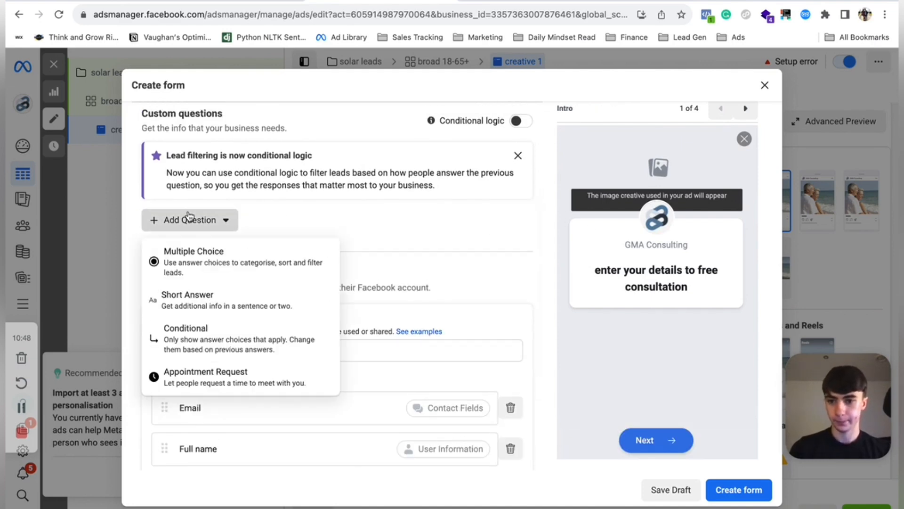
click(230, 306)
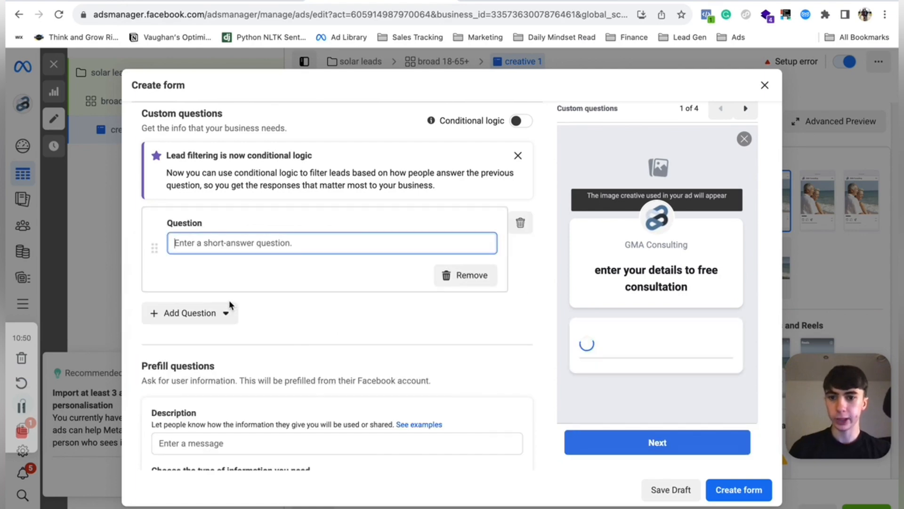
text(bsksdi)
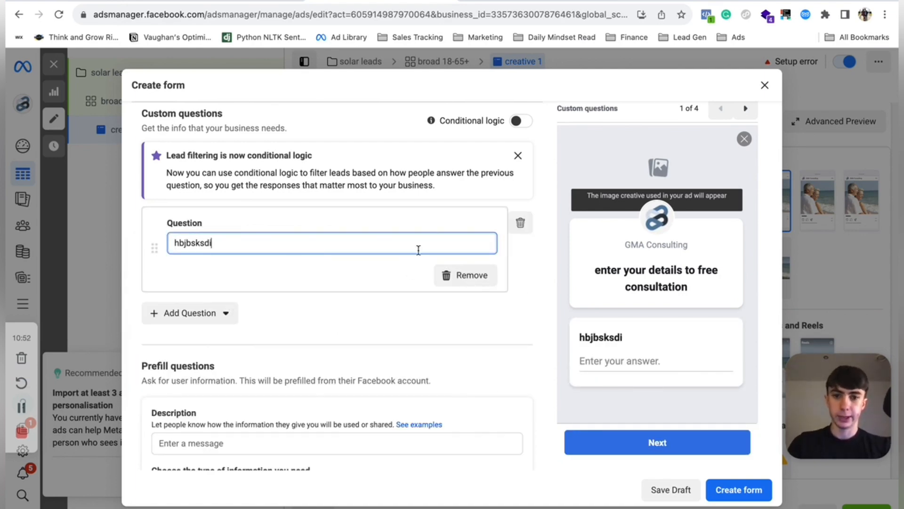
click(216, 313)
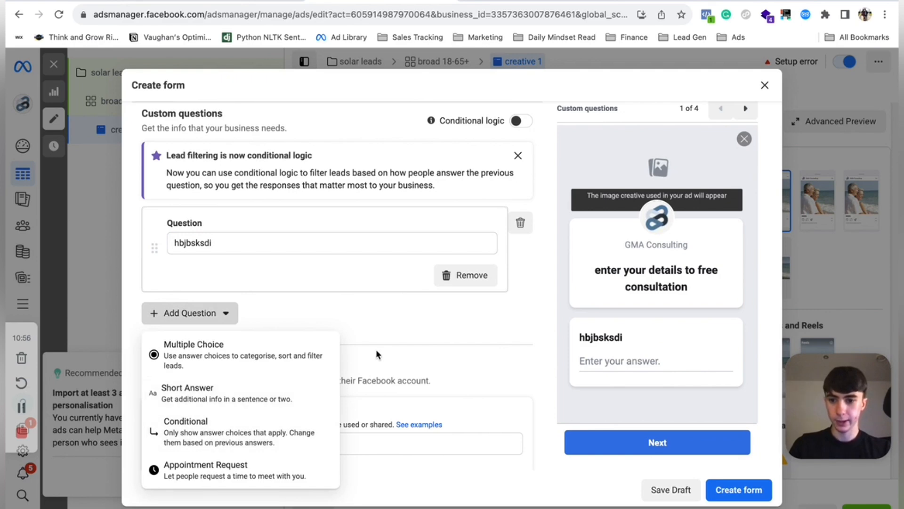
click(512, 329)
scroll(512, 329, down, 4)
scroll(513, 334, down, 2)
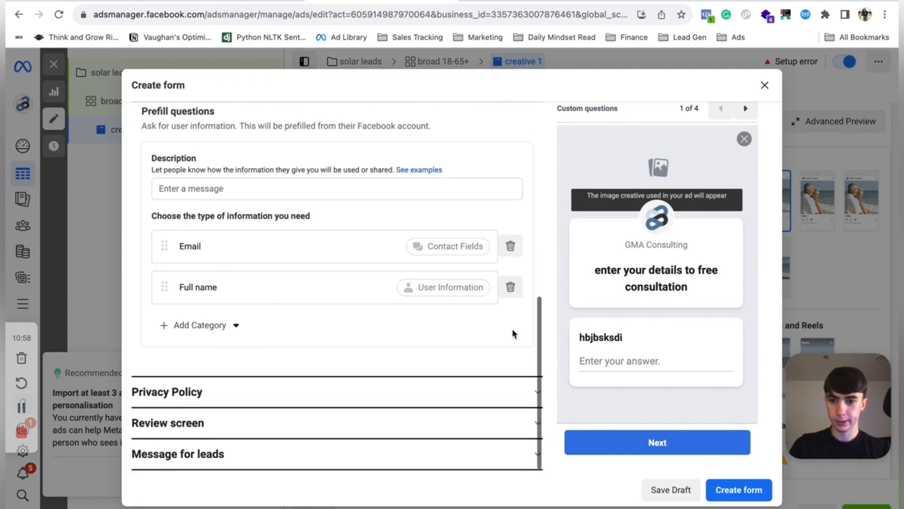
- Open the Message for leads section of the form, then close the lead form and confirm discarding it
scroll(389, 257, up, 3)
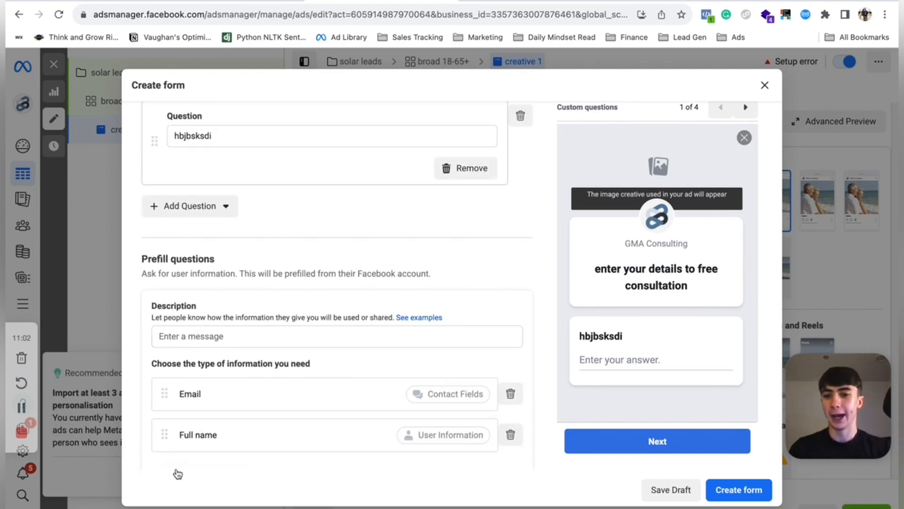
scroll(182, 460, down, 3)
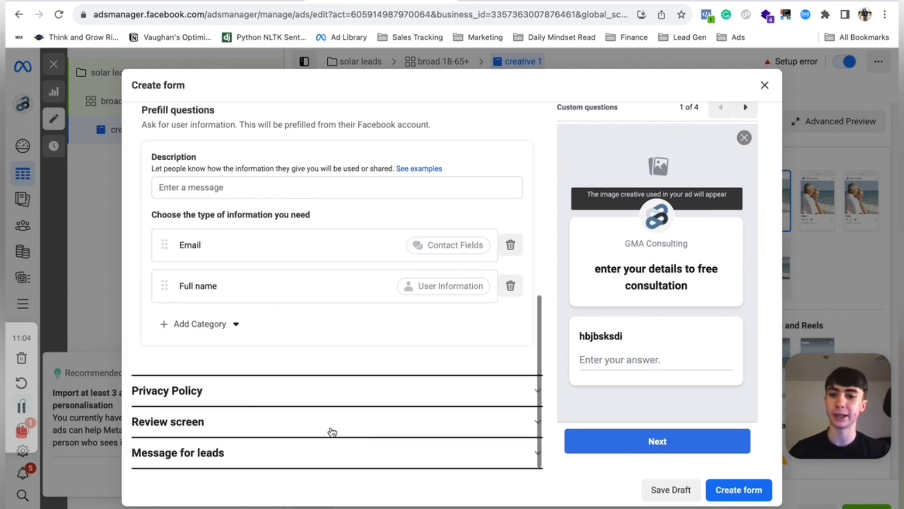
click(247, 453)
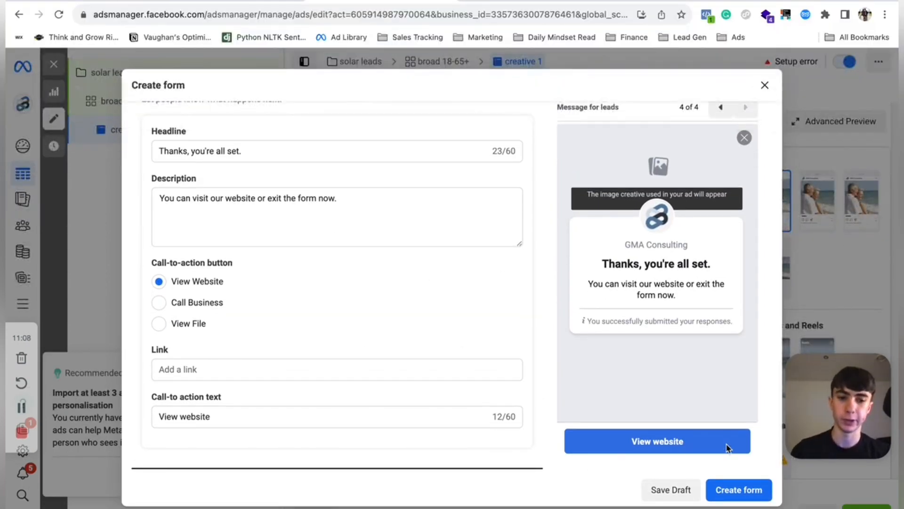
click(764, 89)
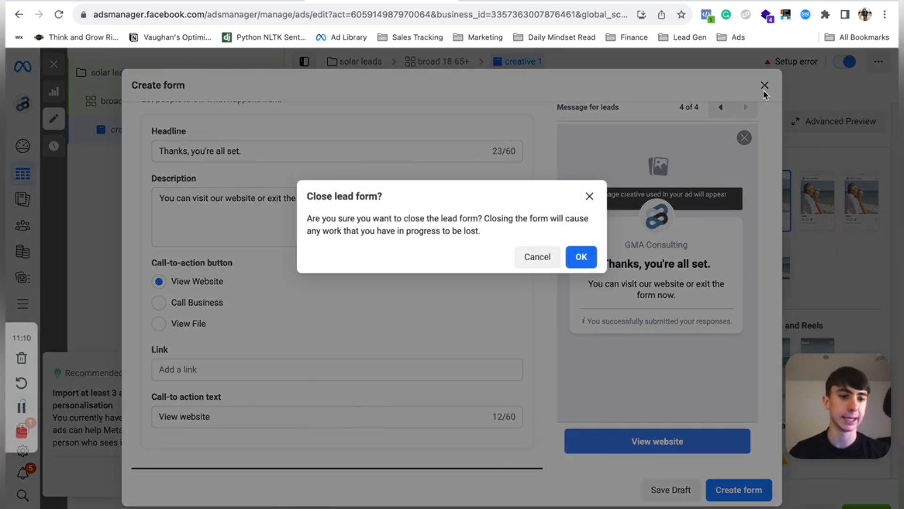
click(579, 258)
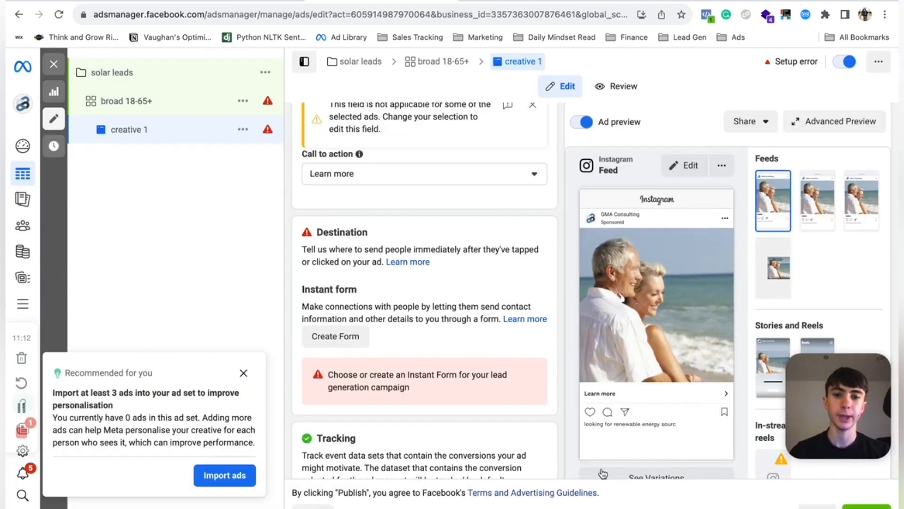
- Scroll through the ad's destination and tracking settings, then close the ad editor without publishing the drafts
scroll(602, 476, down, 3)
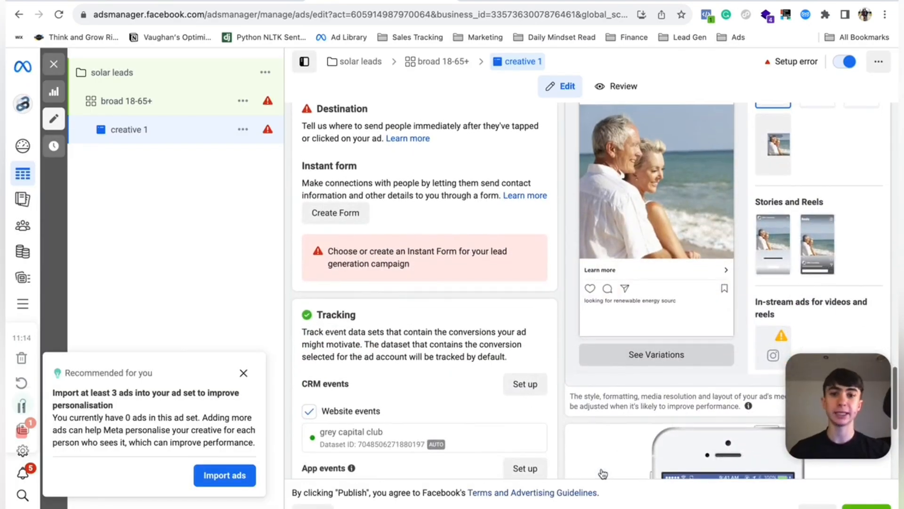
scroll(603, 473, down, 5)
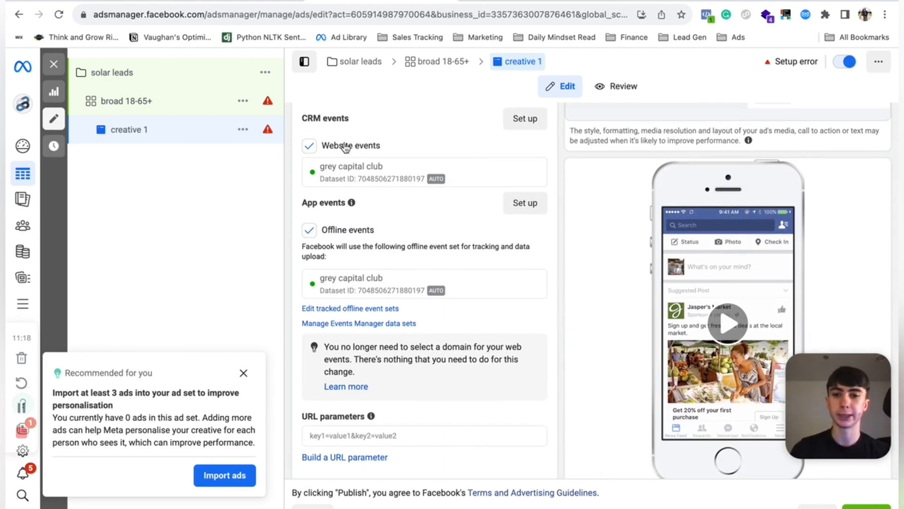
scroll(443, 375, down, 1)
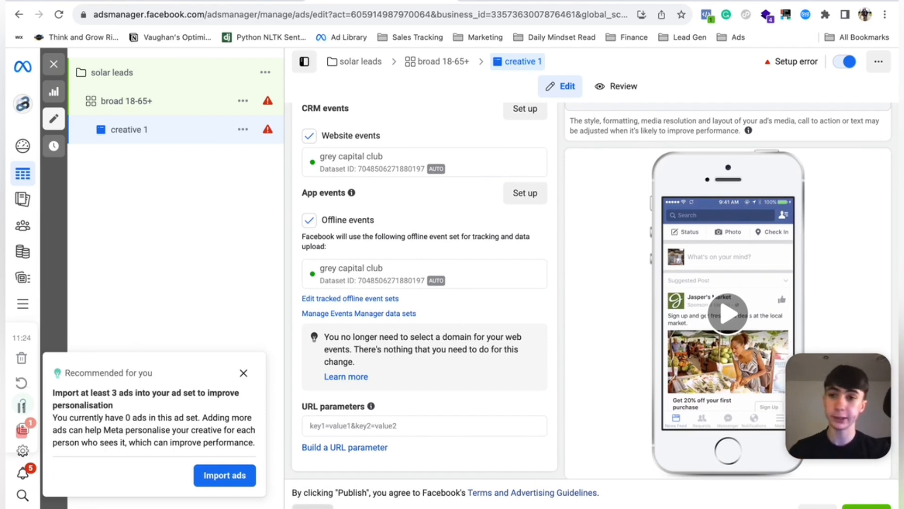
click(312, 506)
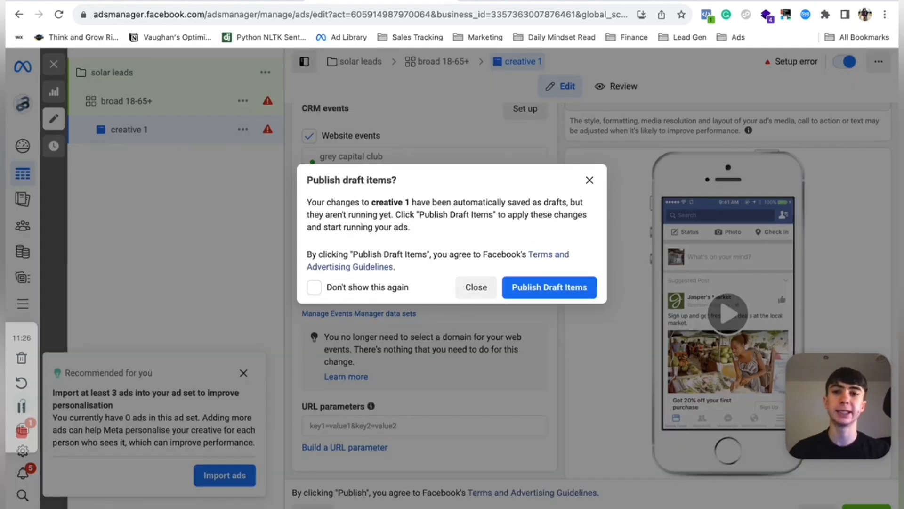
click(476, 295)
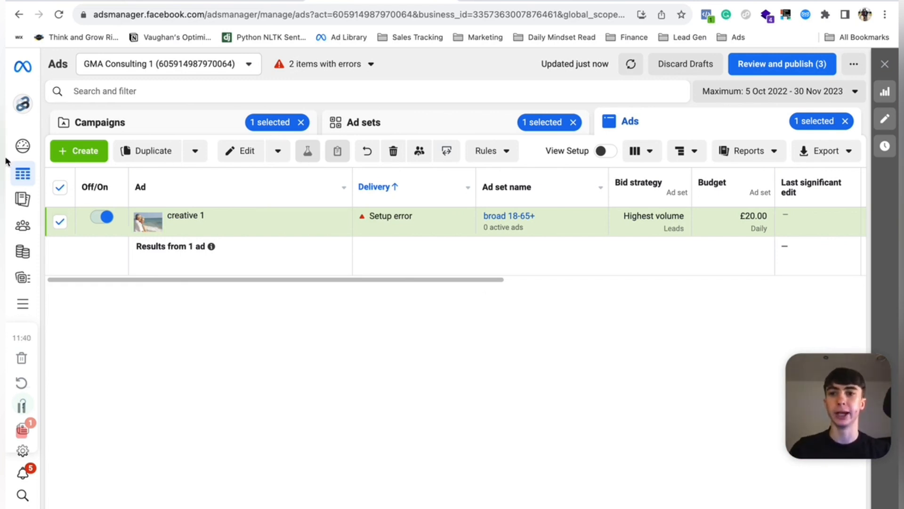
- Browse the solar leads campaign, its broad 18-65+ ad set and its ads list
click(185, 132)
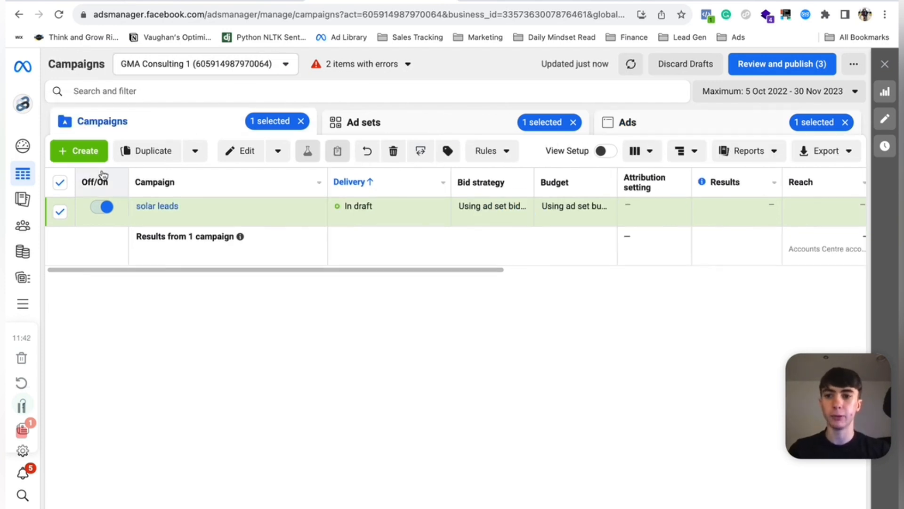
click(60, 182)
click(60, 213)
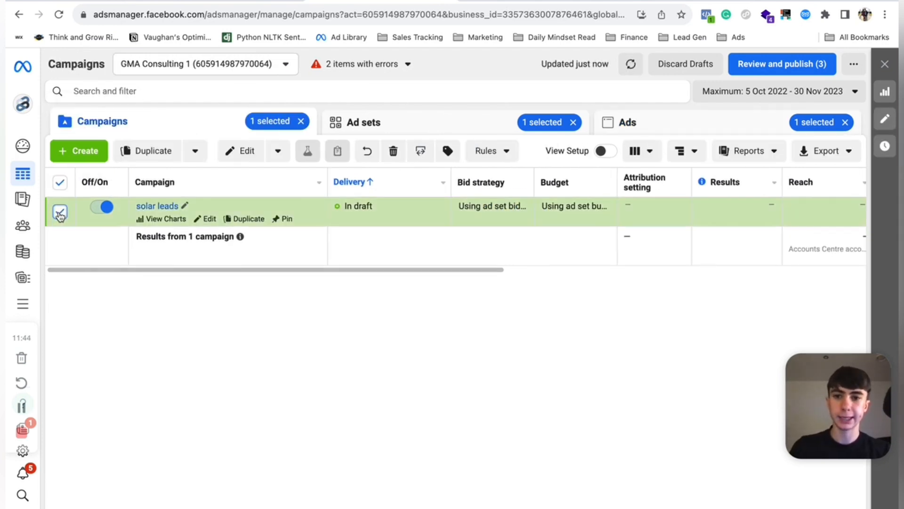
click(381, 123)
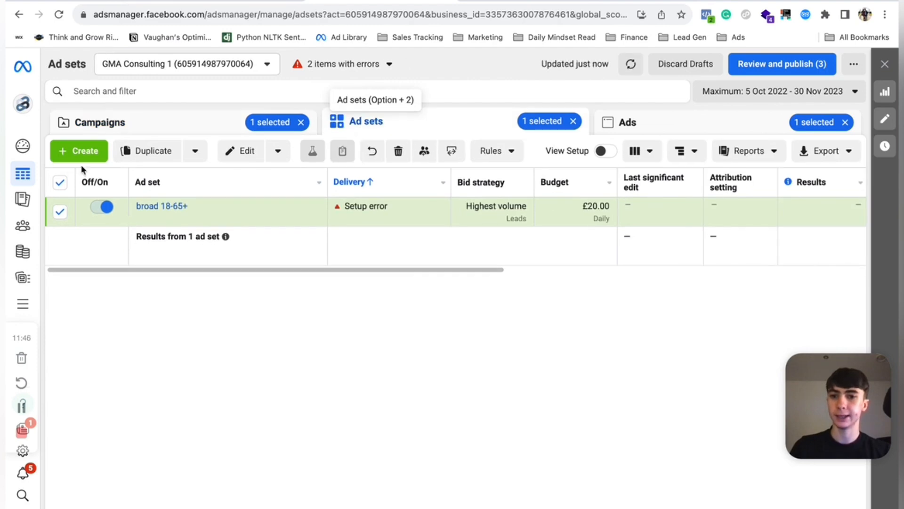
click(696, 125)
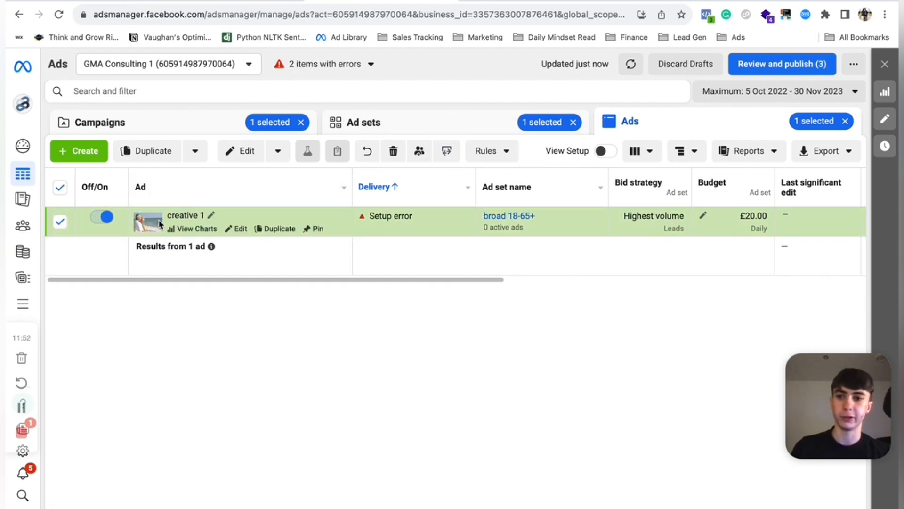
- Duplicate creative 1 as one copy in the original campaign and close the editor without publishing
click(159, 150)
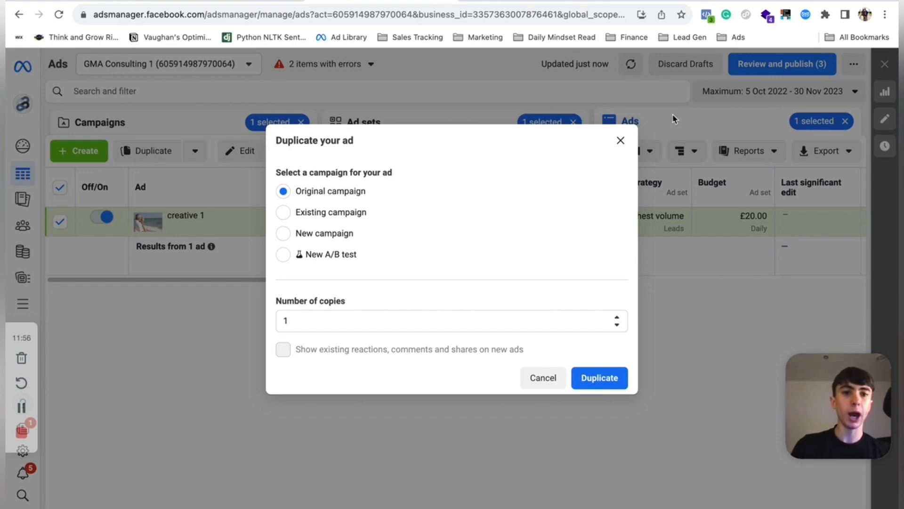
click(599, 377)
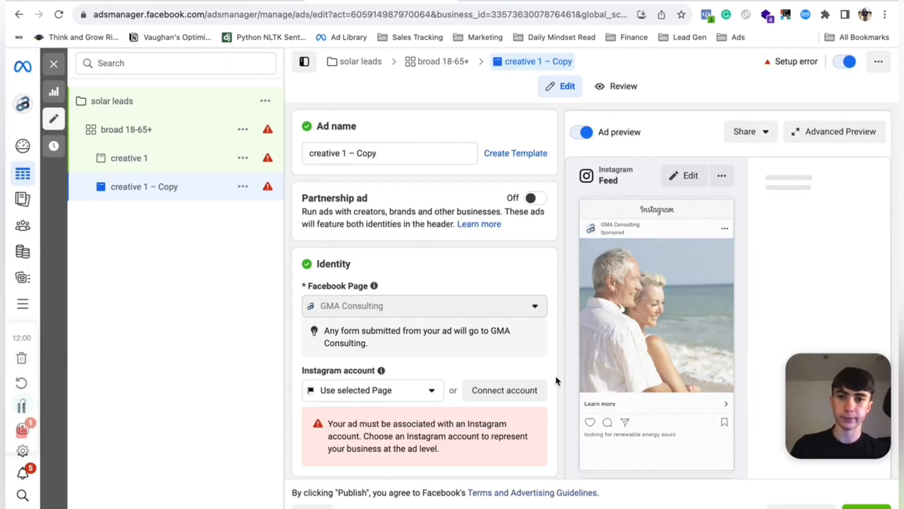
click(316, 508)
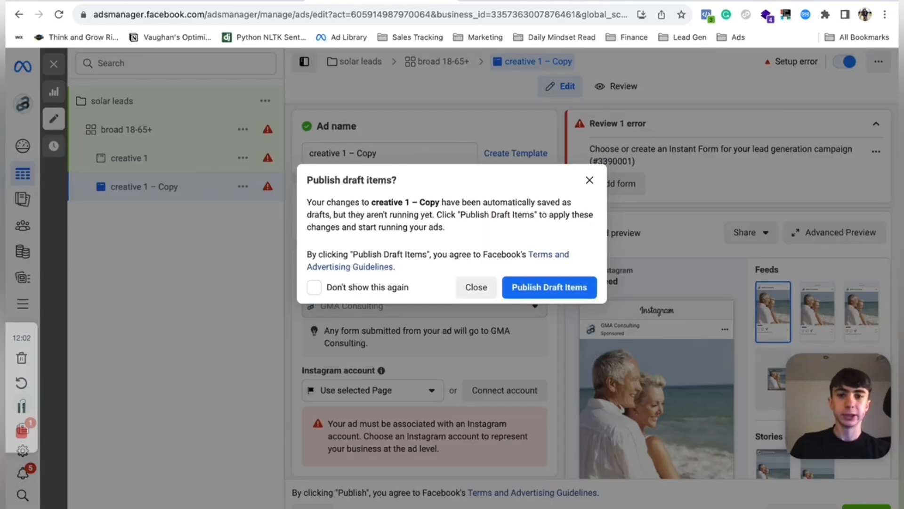
click(476, 286)
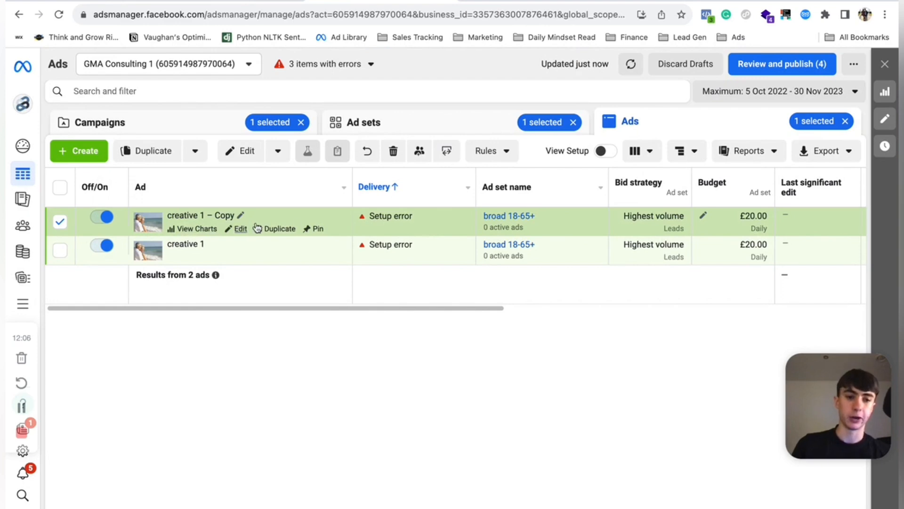
- Open the creative 1 – Copy ad for editing and remove its current media
click(238, 229)
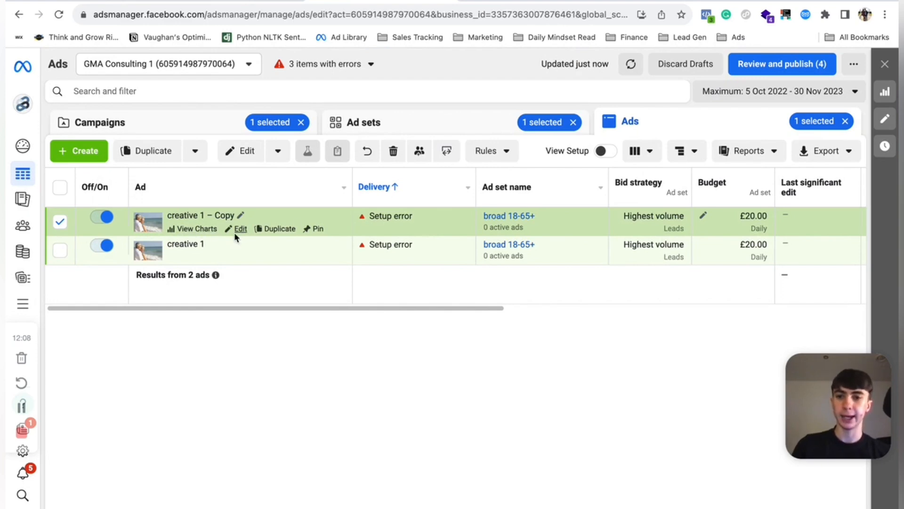
scroll(498, 289, down, 10)
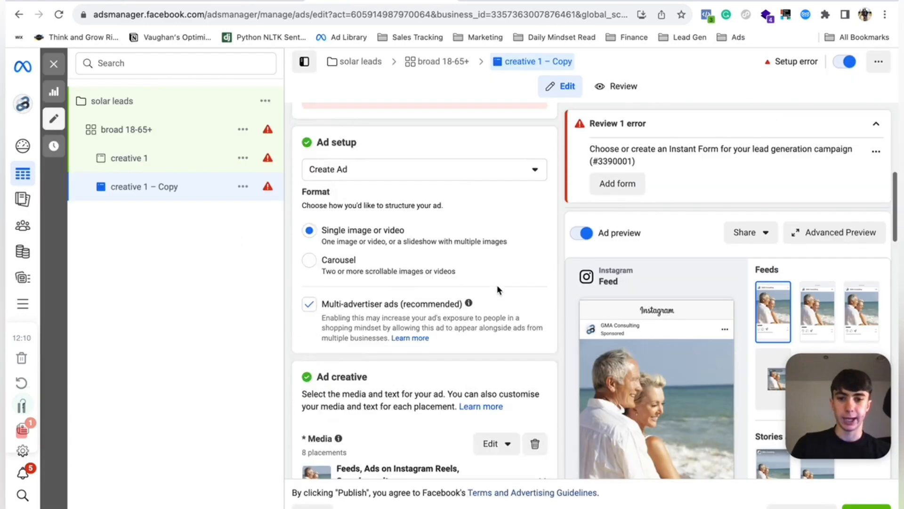
click(535, 301)
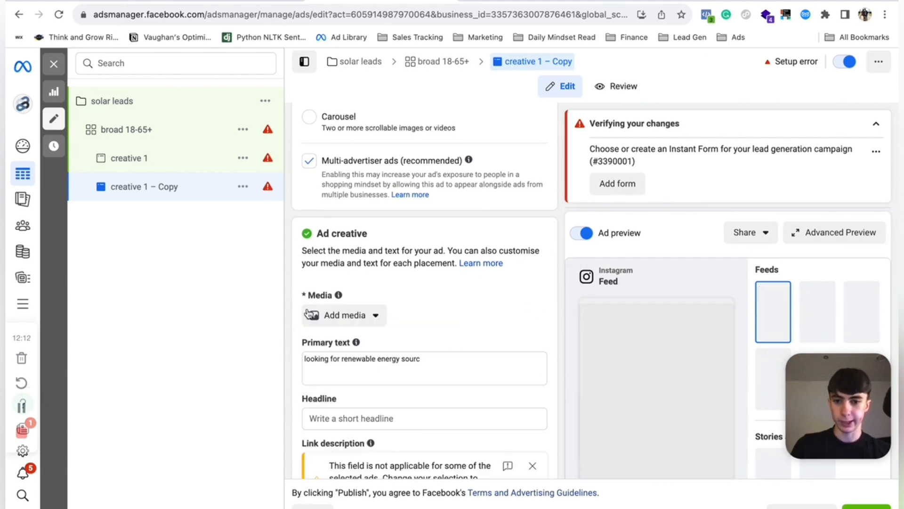
click(324, 309)
click(331, 368)
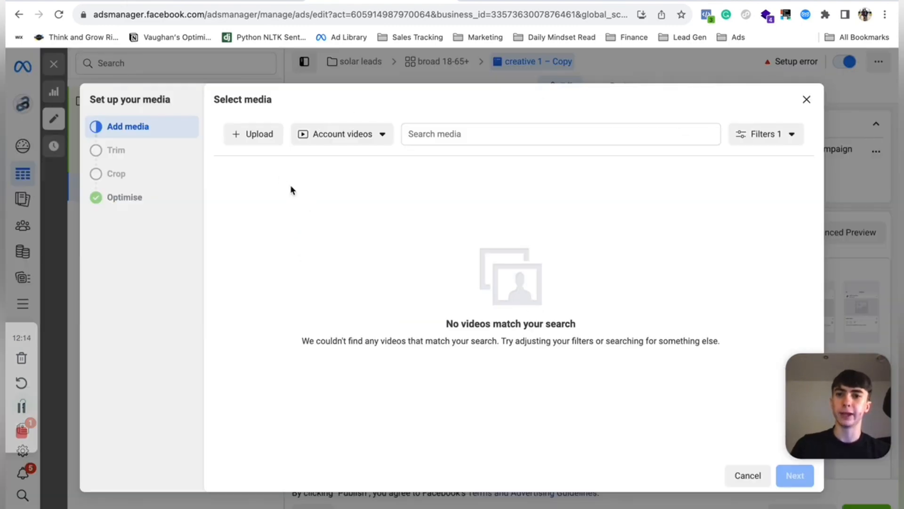
click(806, 98)
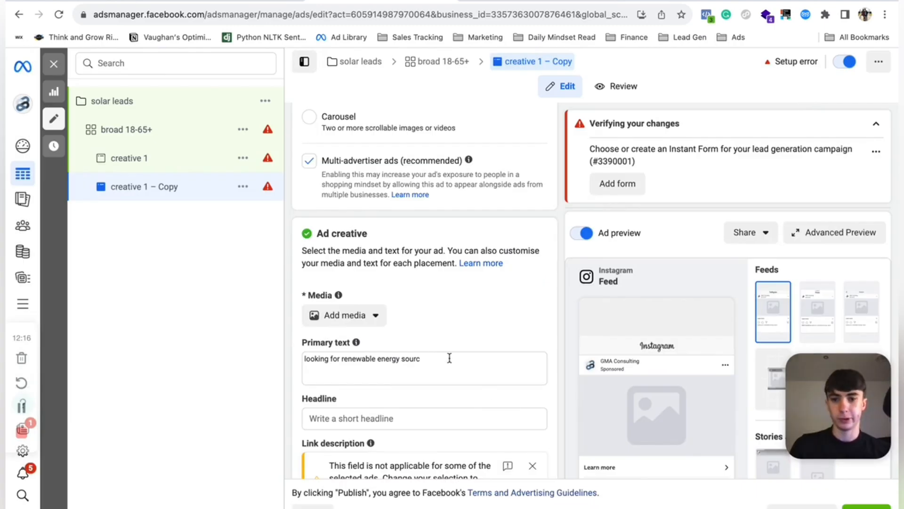
- Add the untitled logo image as the copy's media, accept the crops and optimisations, and leave the editor
click(354, 318)
click(337, 344)
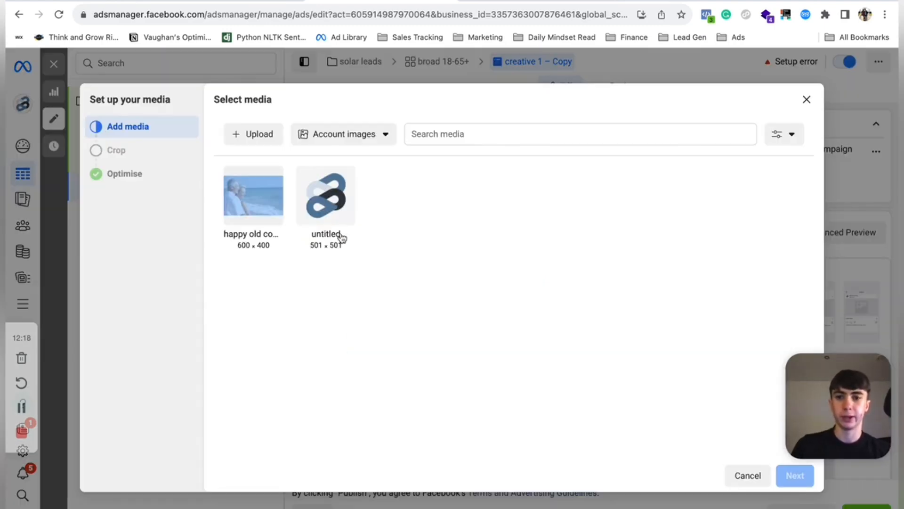
click(332, 192)
click(800, 479)
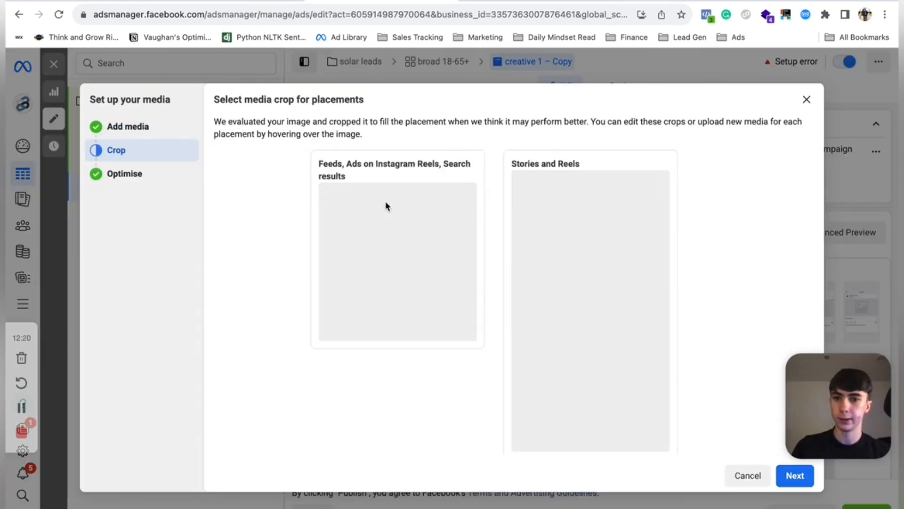
click(800, 480)
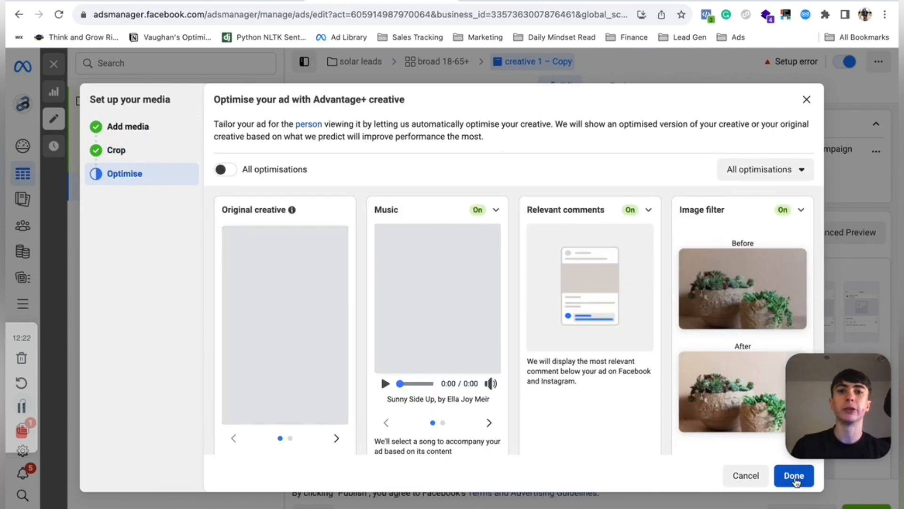
scroll(796, 481, down, 1)
scroll(541, 387, down, 2)
scroll(540, 387, up, 4)
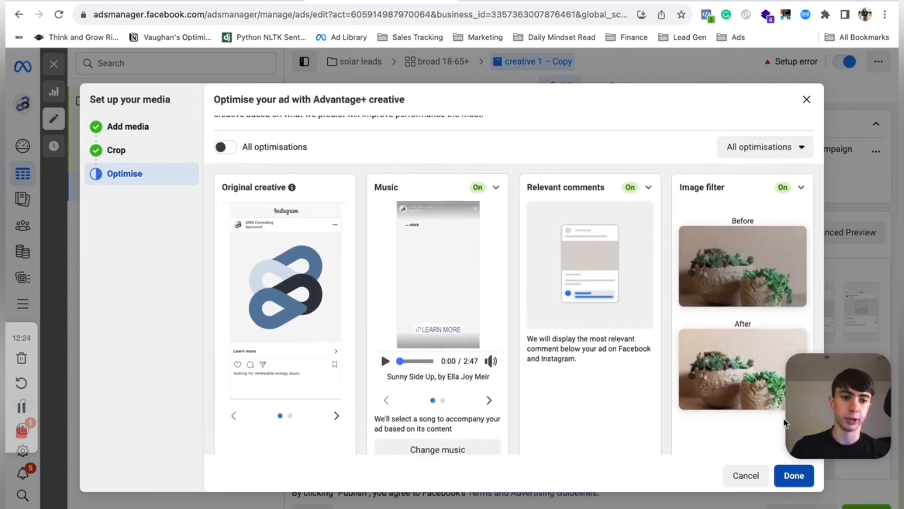
click(795, 476)
click(361, 61)
- Review the broad 18-65+ ad set's conversion, audience and placement settings, then close it without publishing drafts
scroll(432, 357, down, 10)
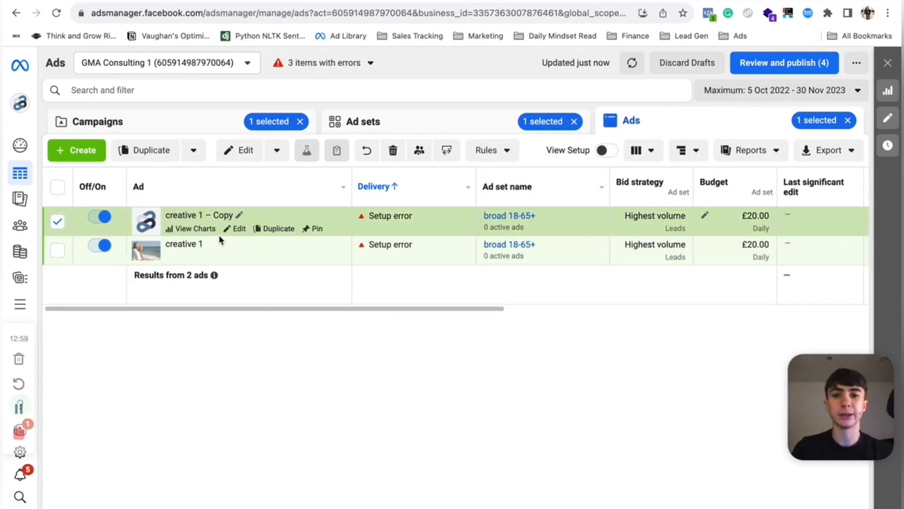
click(407, 126)
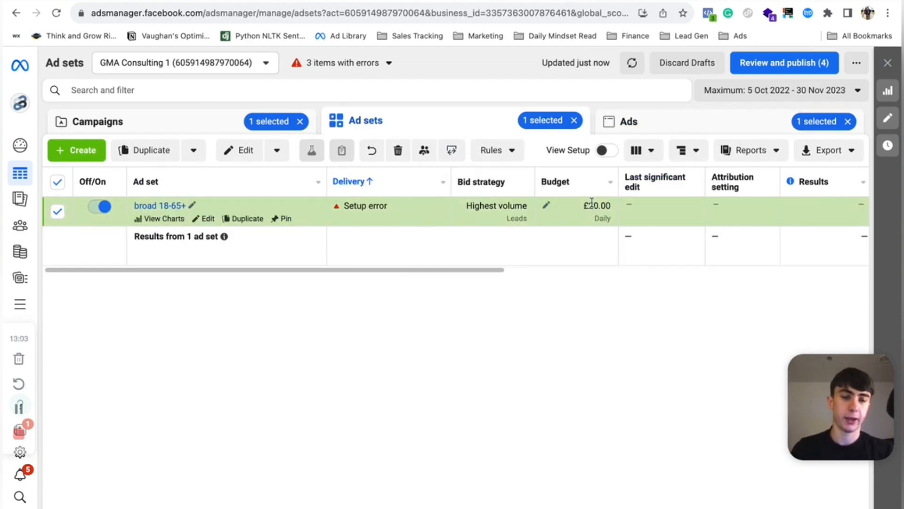
click(644, 117)
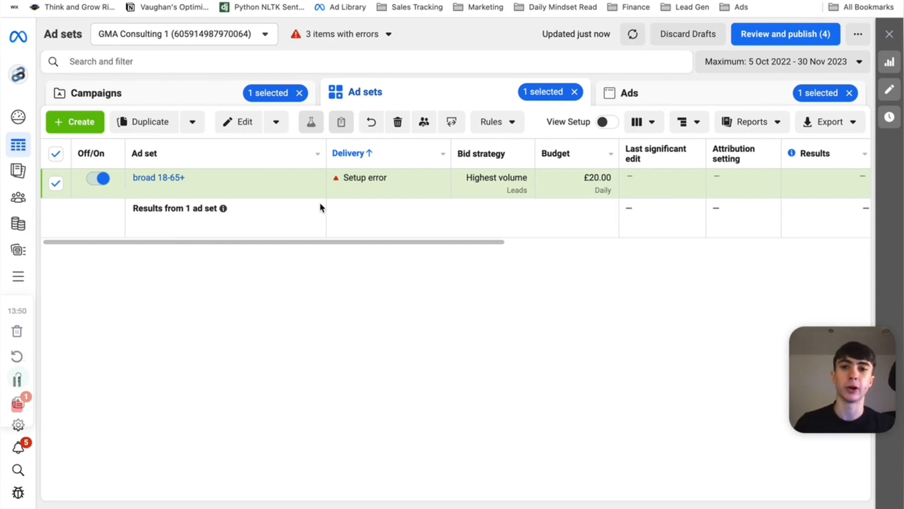
click(203, 192)
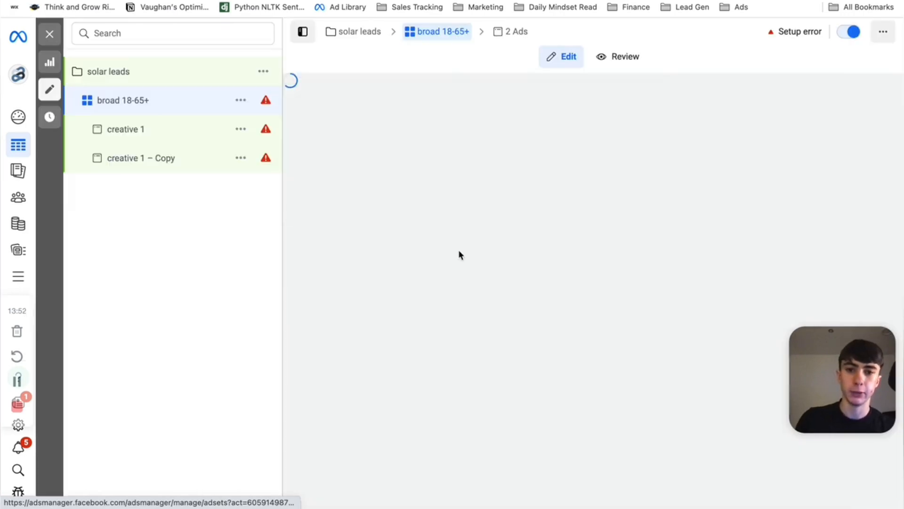
right_click(515, 359)
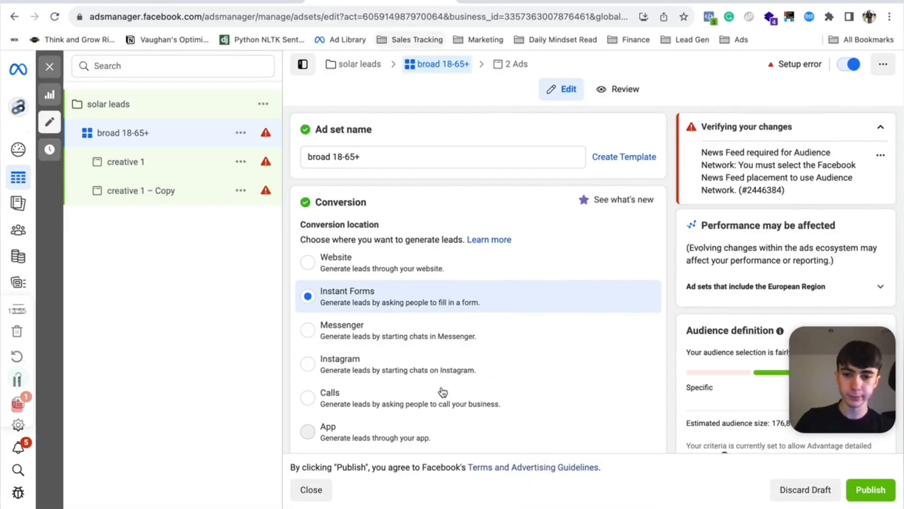
scroll(441, 386, down, 20)
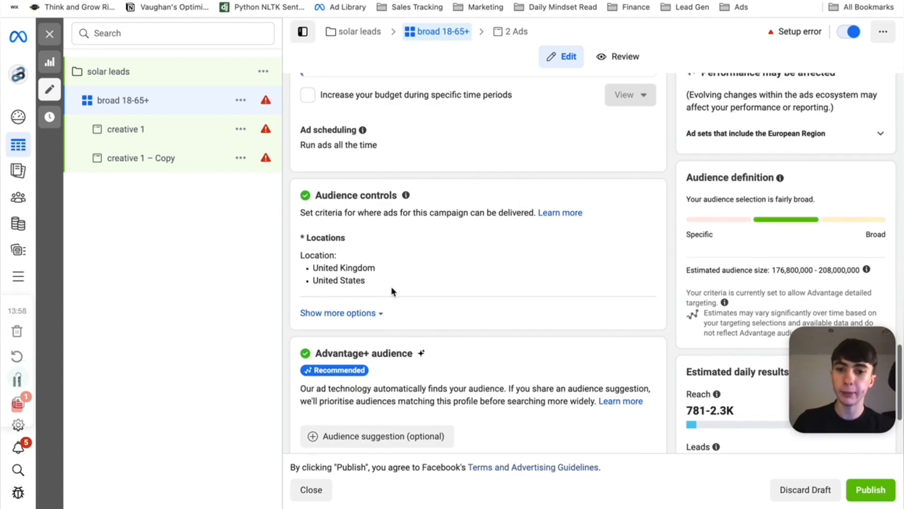
scroll(341, 286, down, 3)
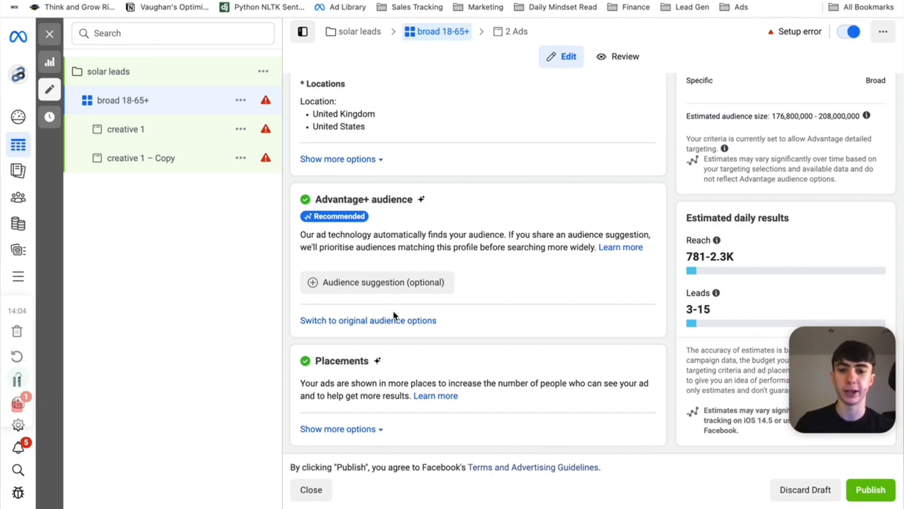
click(322, 494)
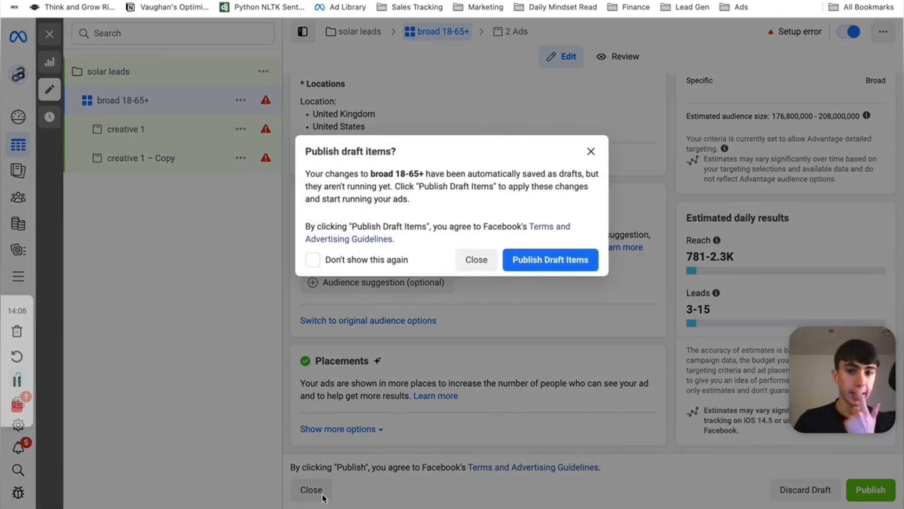
click(477, 260)
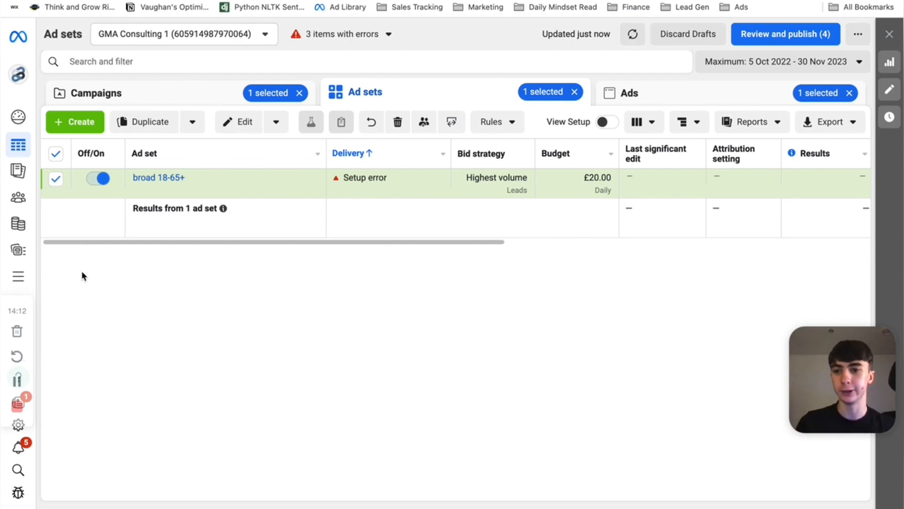
- Start a website Custom Audience from the Audiences tool and set its retention to 180 days
mouse_move(24, 277)
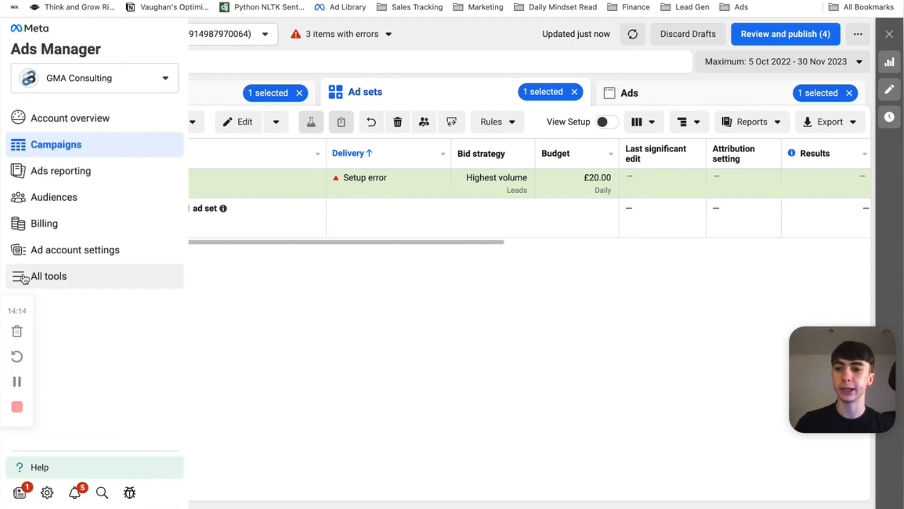
click(64, 279)
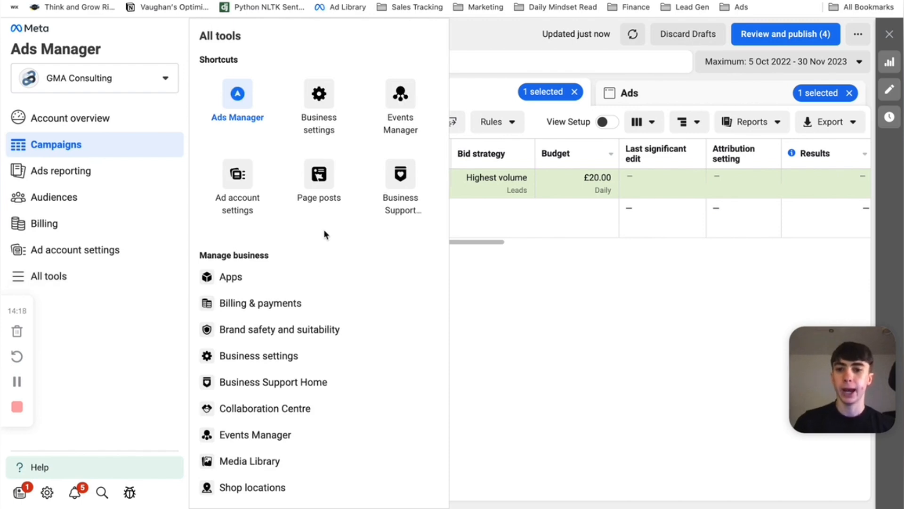
scroll(324, 229, down, 3)
scroll(324, 228, down, 5)
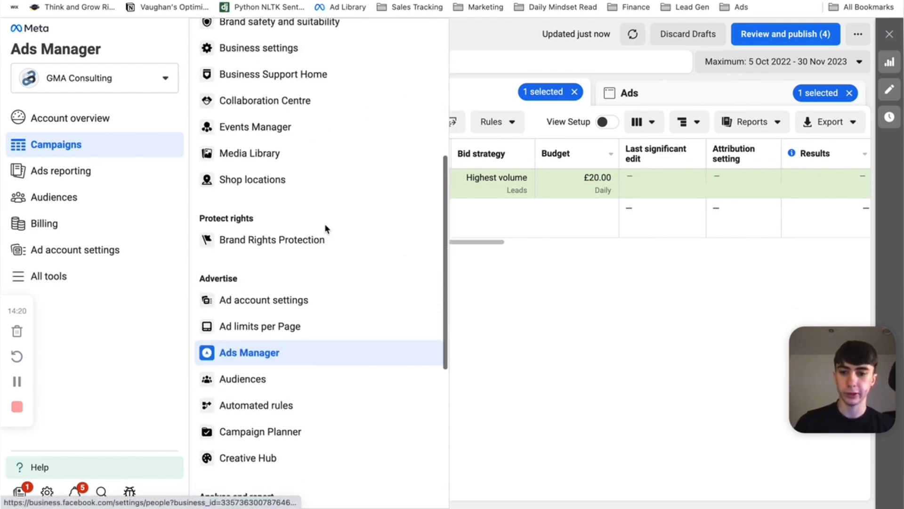
click(242, 383)
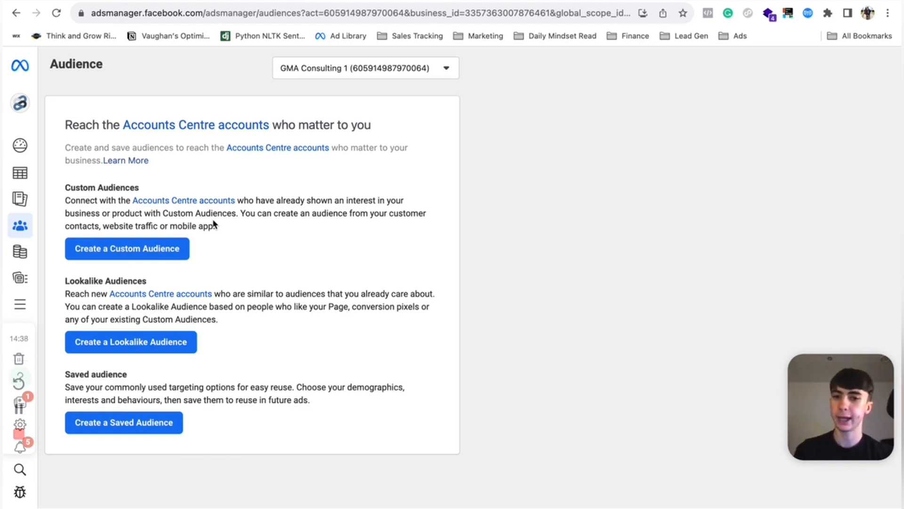
click(101, 255)
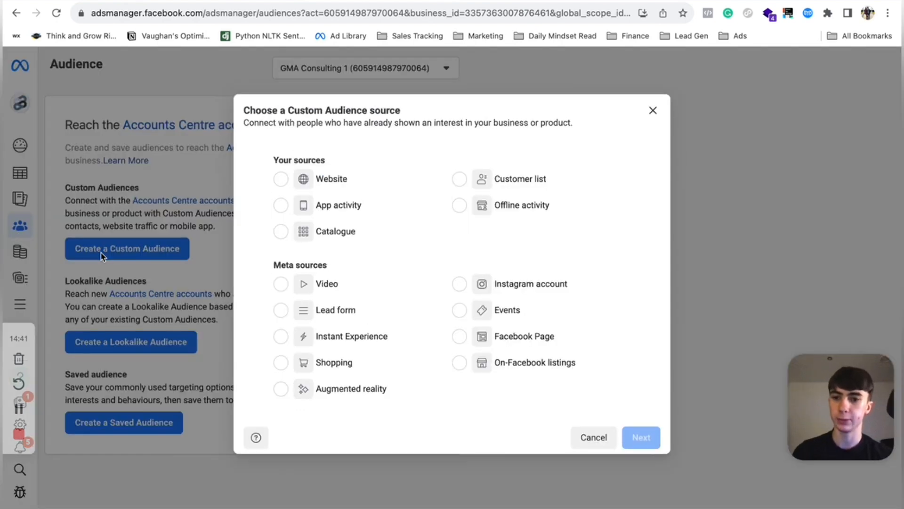
click(283, 177)
click(639, 443)
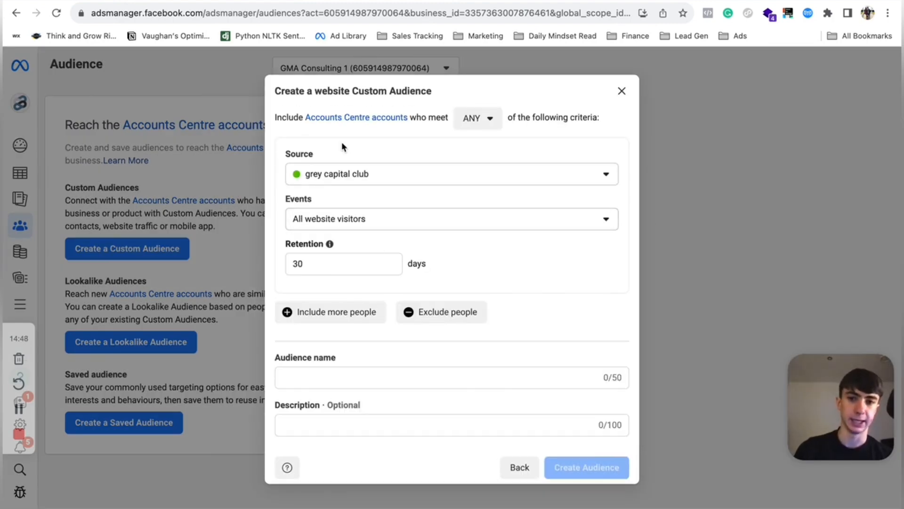
click(336, 264)
key(BackSpace)
key(BackSpace)
text(180 d)
key(BackSpace)
key(BackSpace)
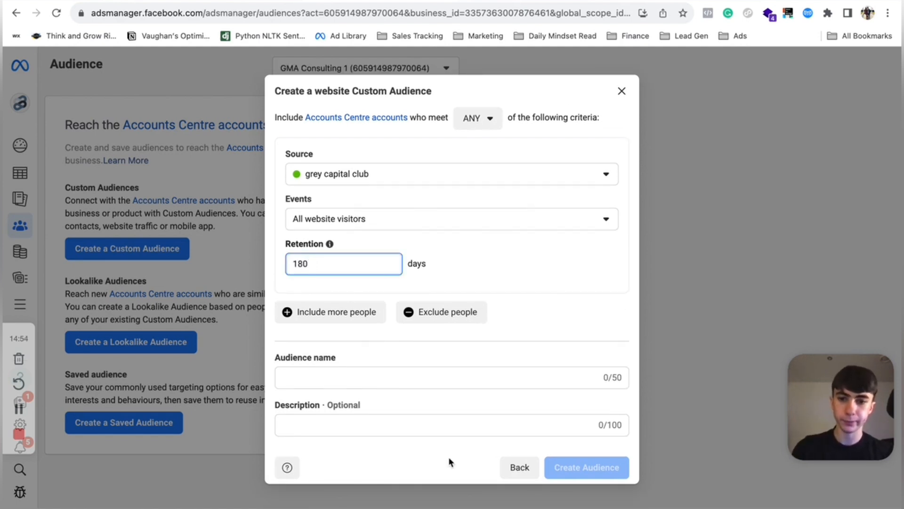
- Name the audience "website vistors 180 days" and create it
click(336, 374)
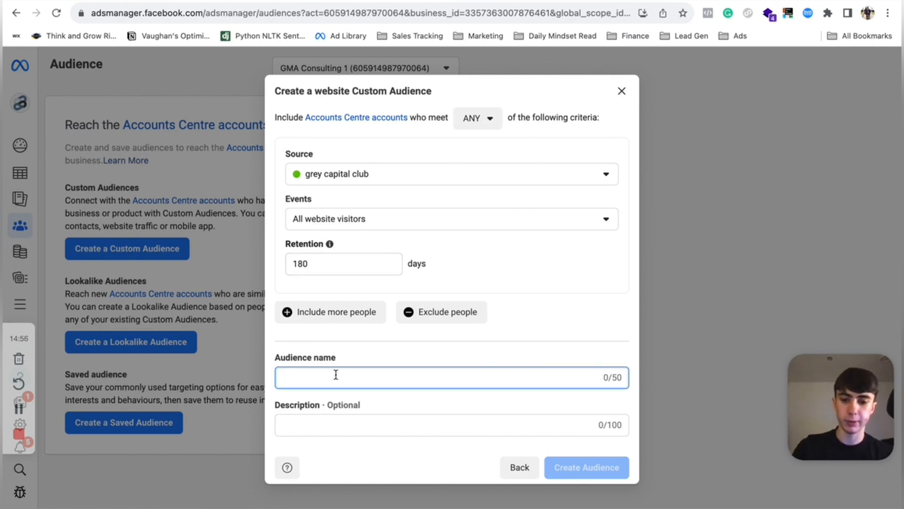
text(website vistors 180)
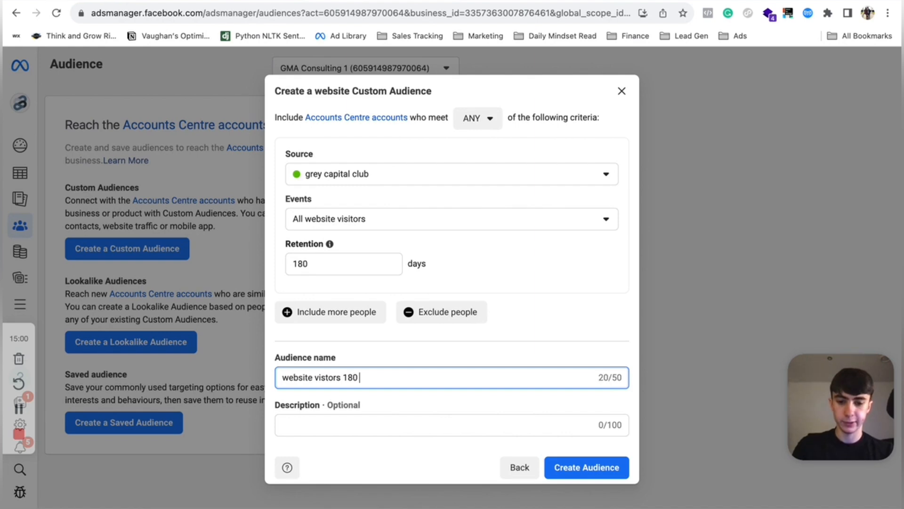
key(BackSpace)
text(days)
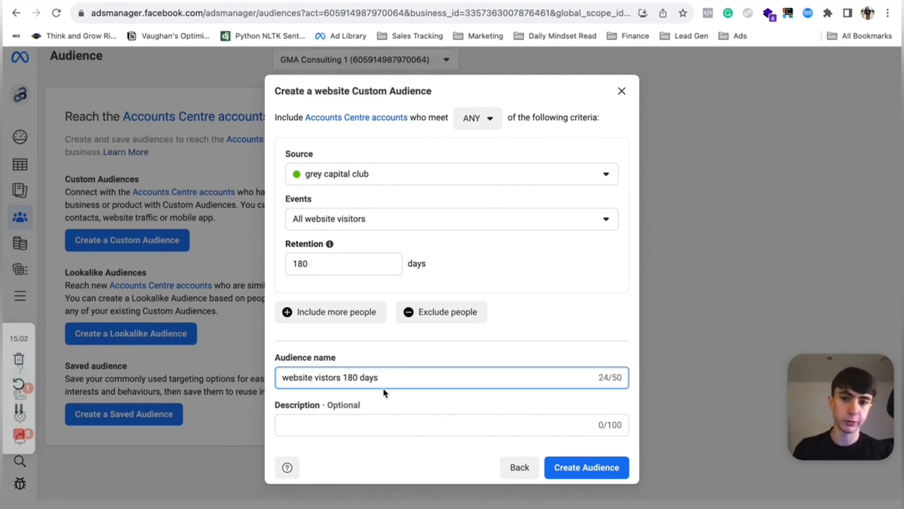
click(611, 467)
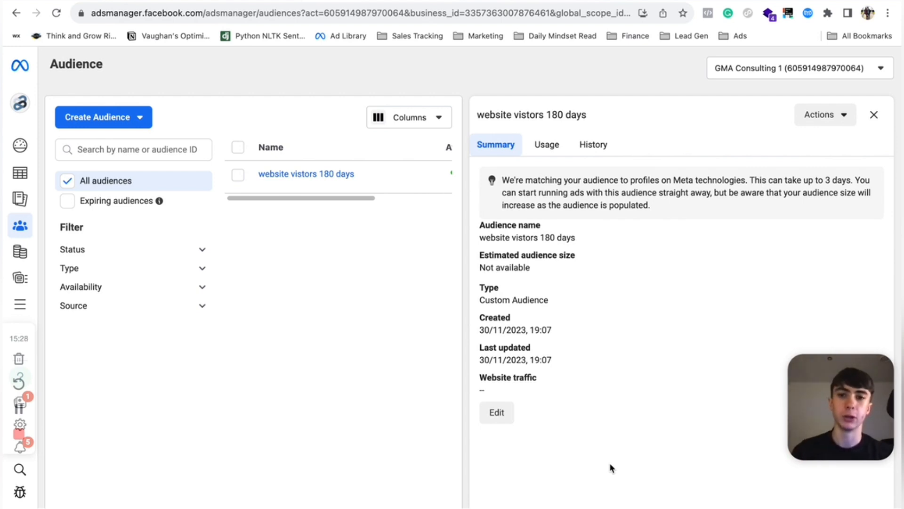
- Start a Lookalike Audience with grey capital club as the source and Purchase as the value event
click(240, 176)
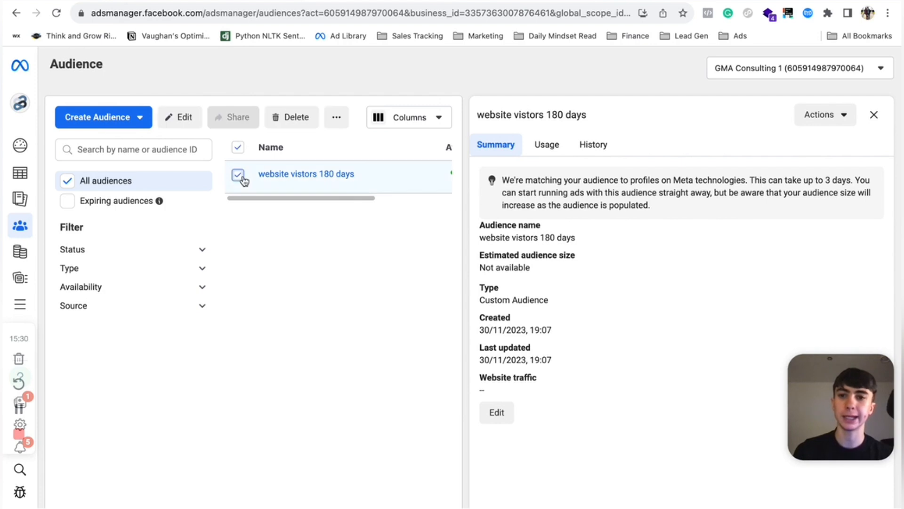
click(107, 117)
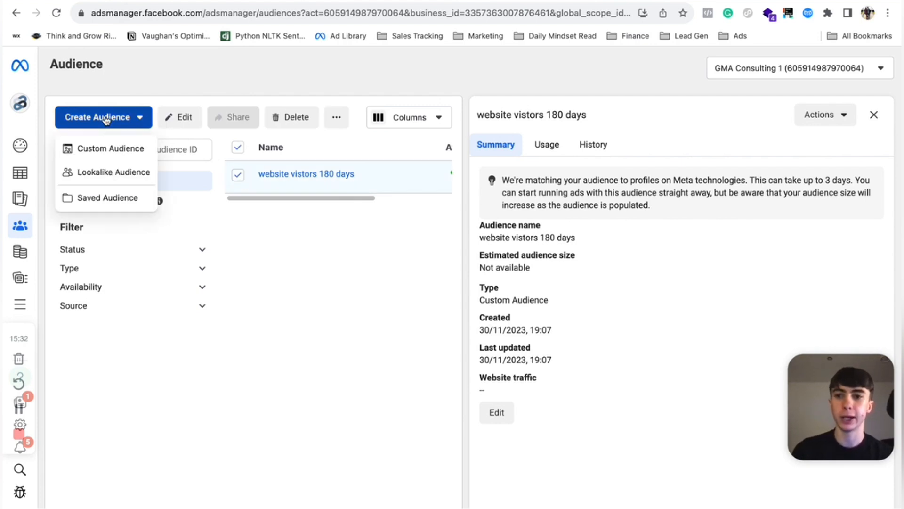
click(109, 170)
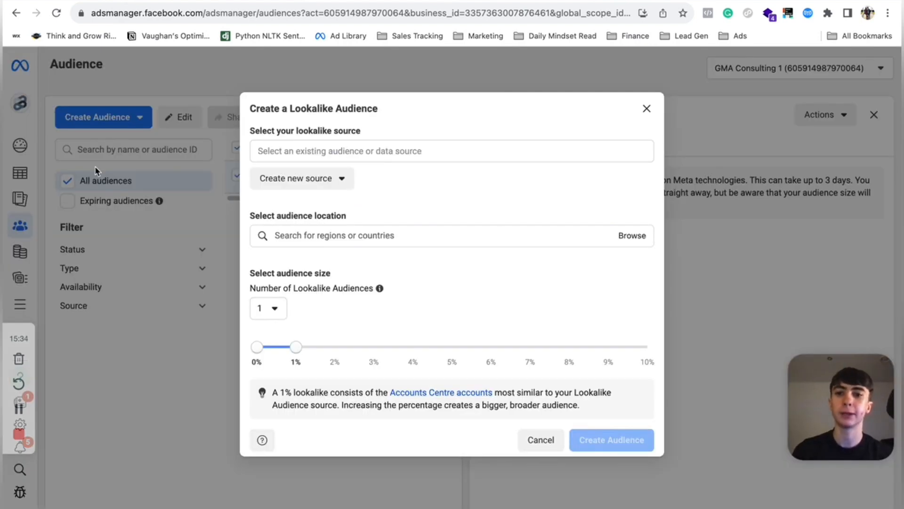
click(295, 150)
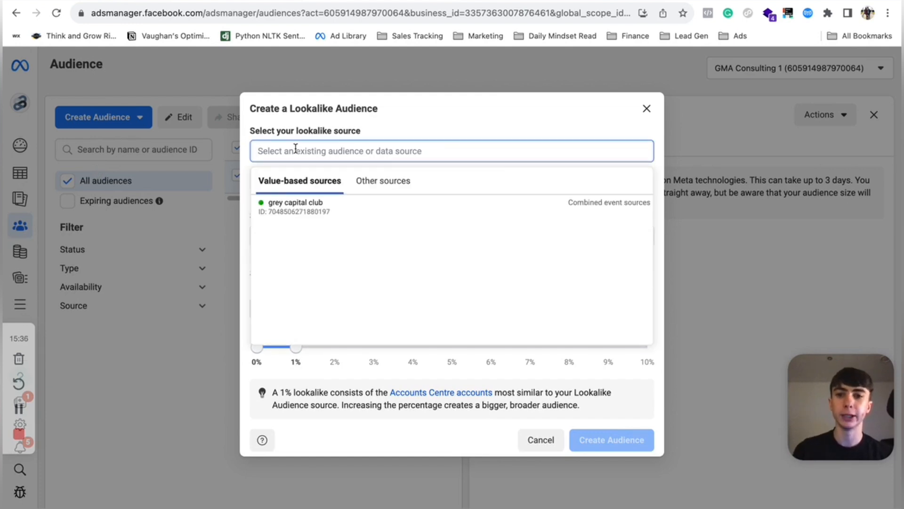
mouse_move(317, 208)
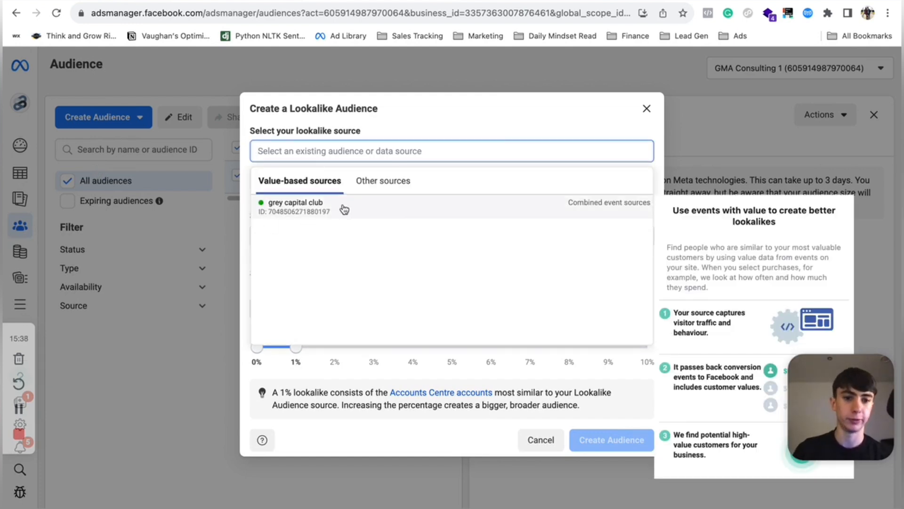
click(294, 208)
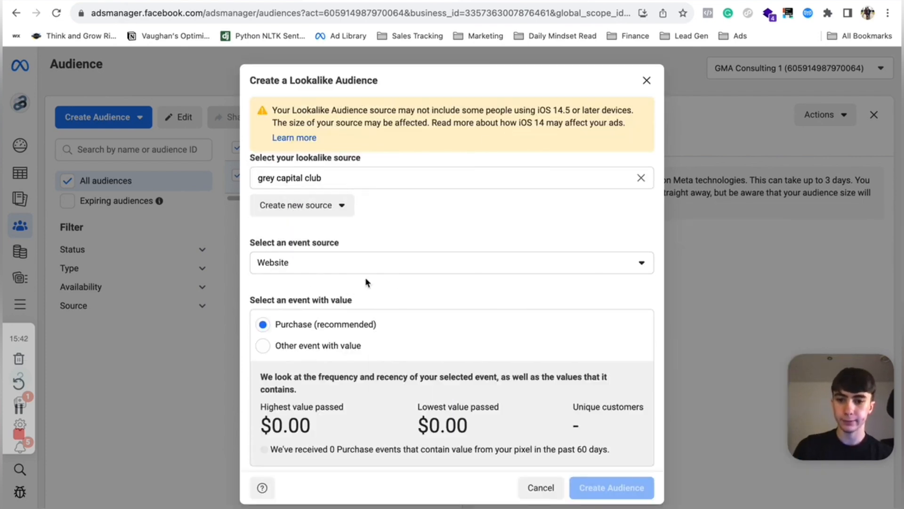
scroll(371, 302, down, 2)
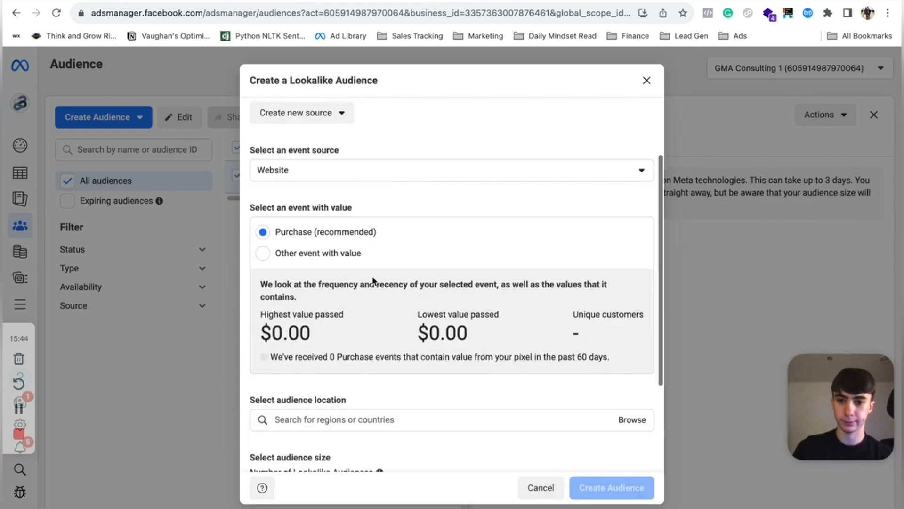
click(263, 249)
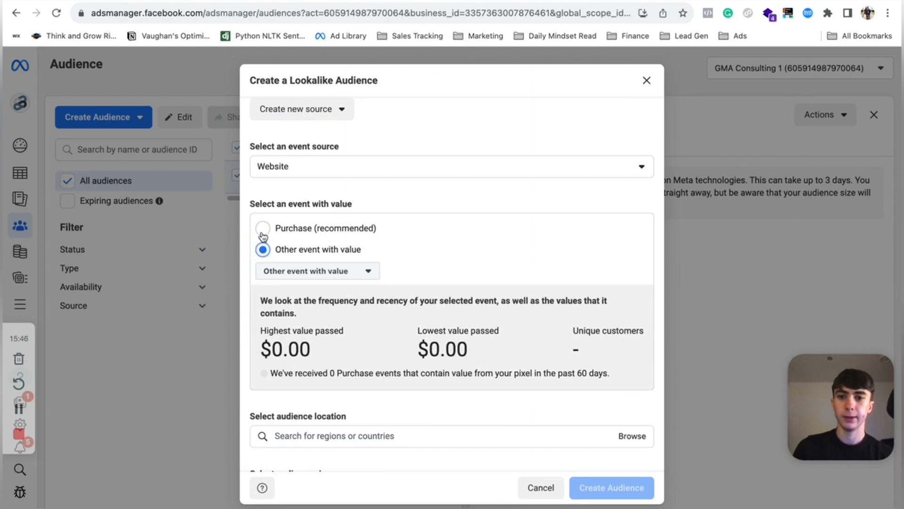
click(262, 228)
- Set the lookalike location to United Kingdom and widen the audience size to 4%
scroll(430, 190, down, 3)
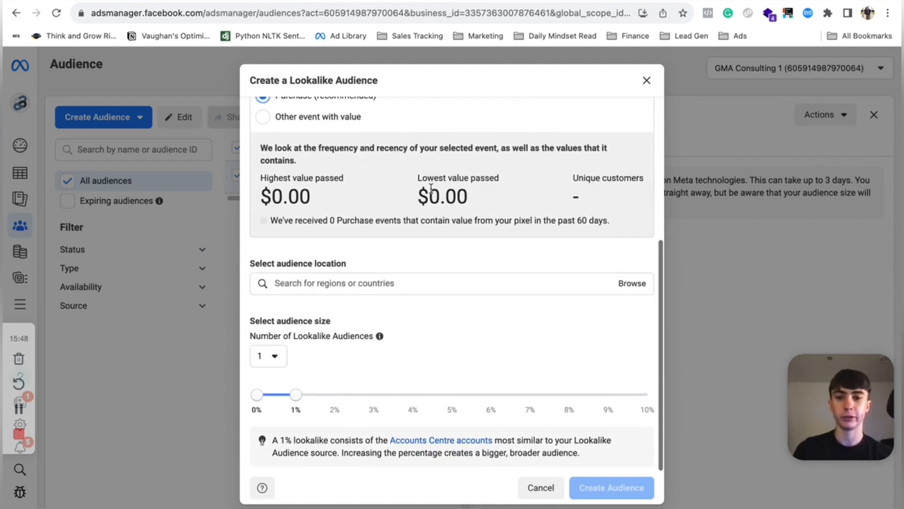
click(310, 285)
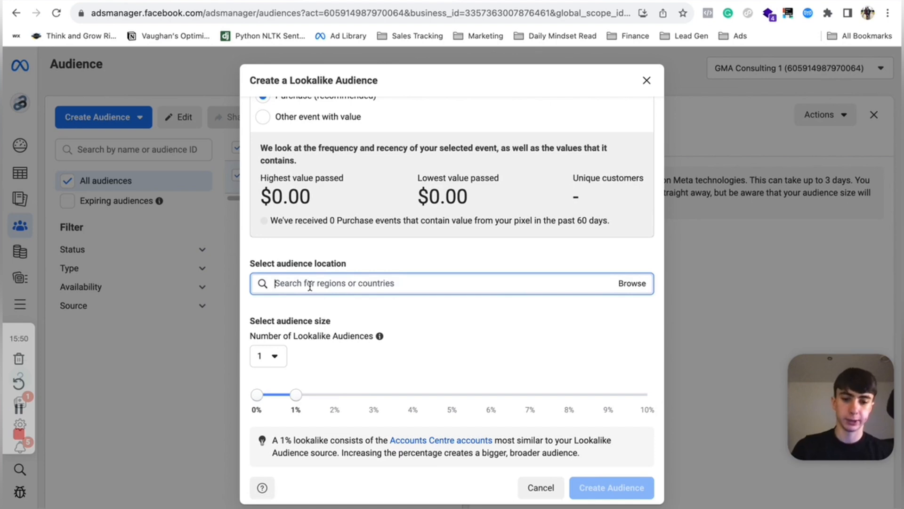
text(unit)
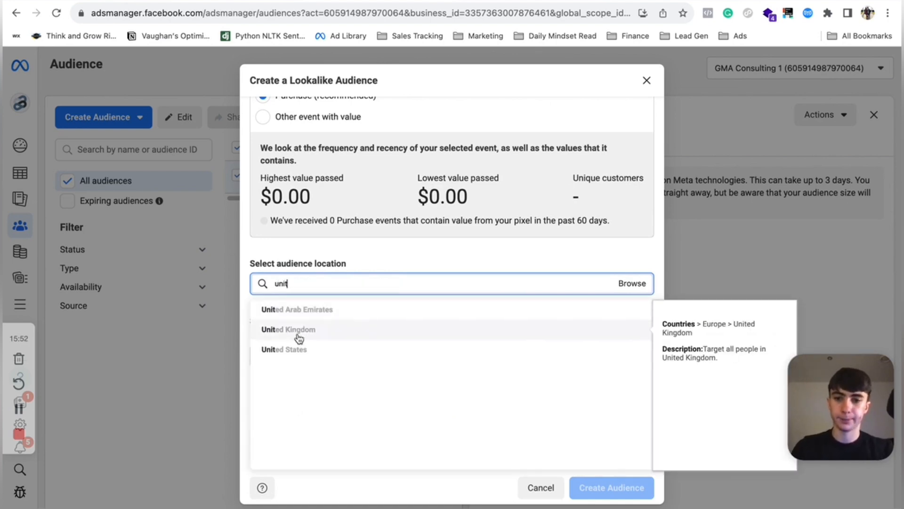
click(297, 335)
scroll(474, 248, down, 2)
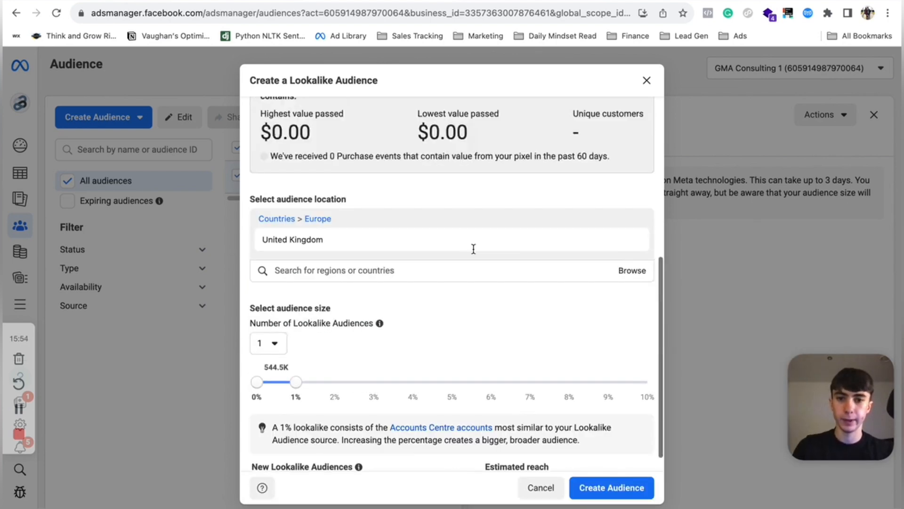
scroll(473, 248, down, 1)
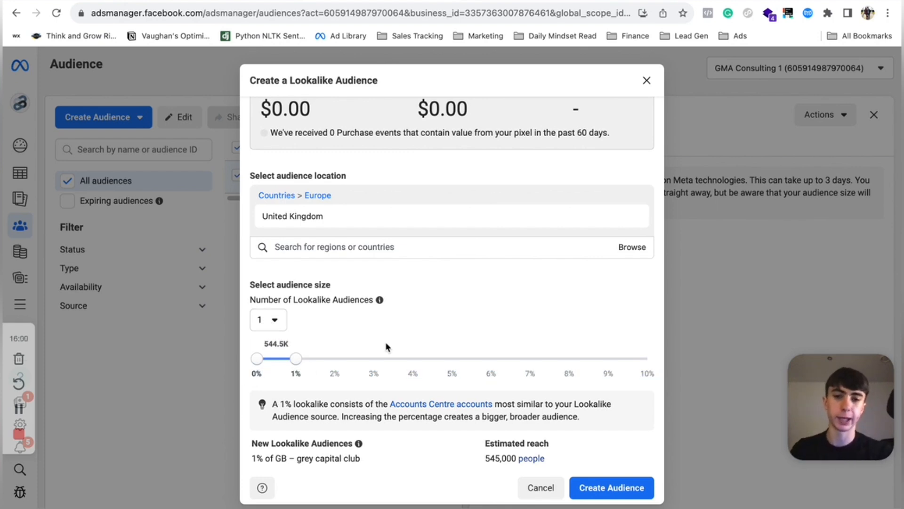
drag(297, 359, 348, 360)
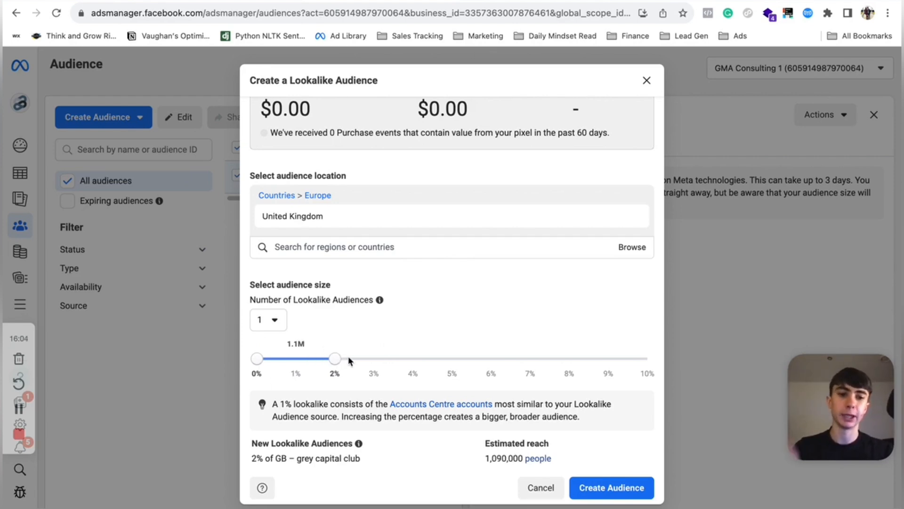
drag(335, 359, 430, 358)
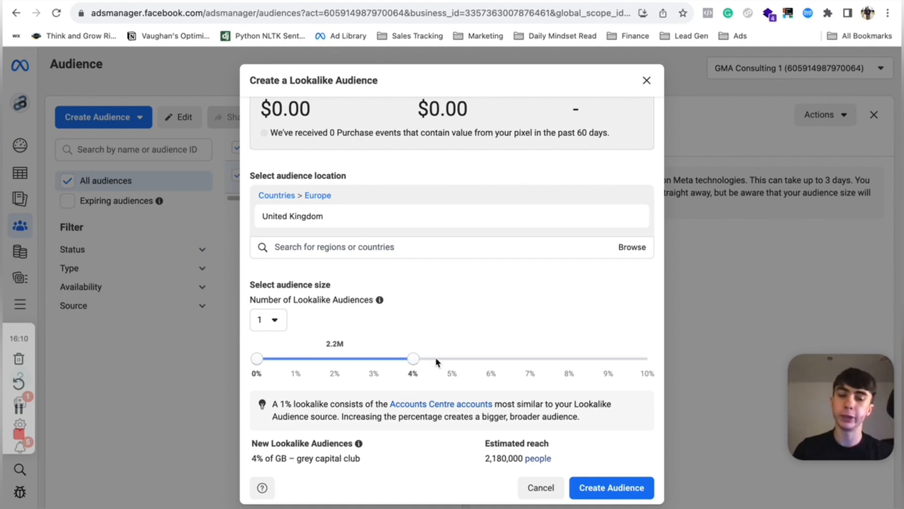
- Try lookalike sizes of 1%, 8% and 3%, then close the lookalike dialog without creating the audience
drag(413, 359, 296, 359)
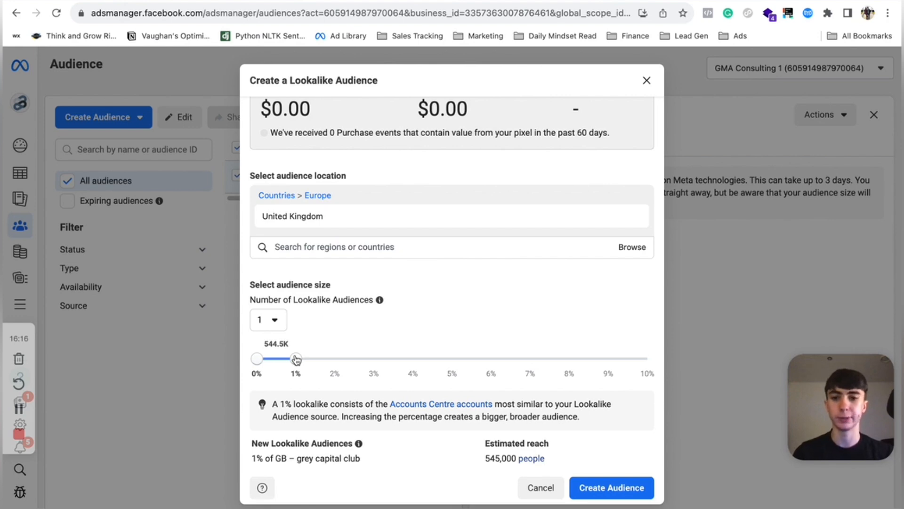
drag(296, 359, 577, 374)
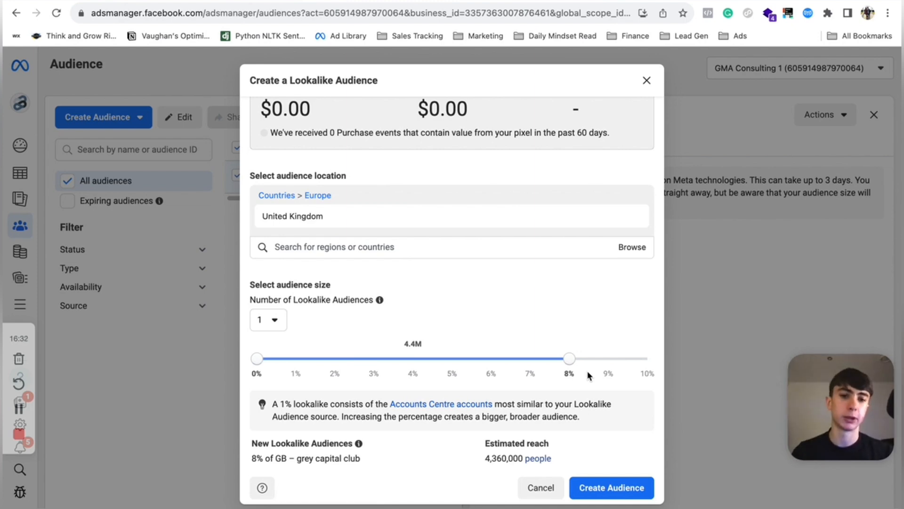
drag(569, 359, 390, 356)
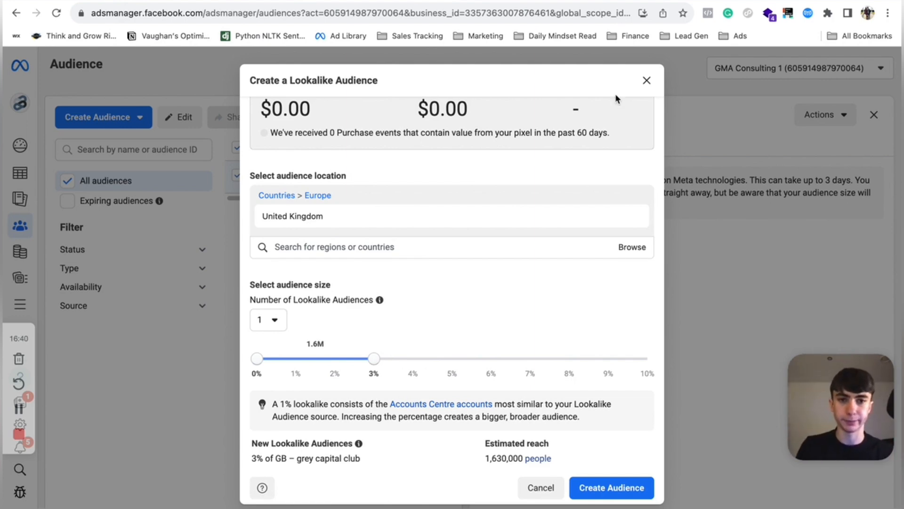
click(651, 87)
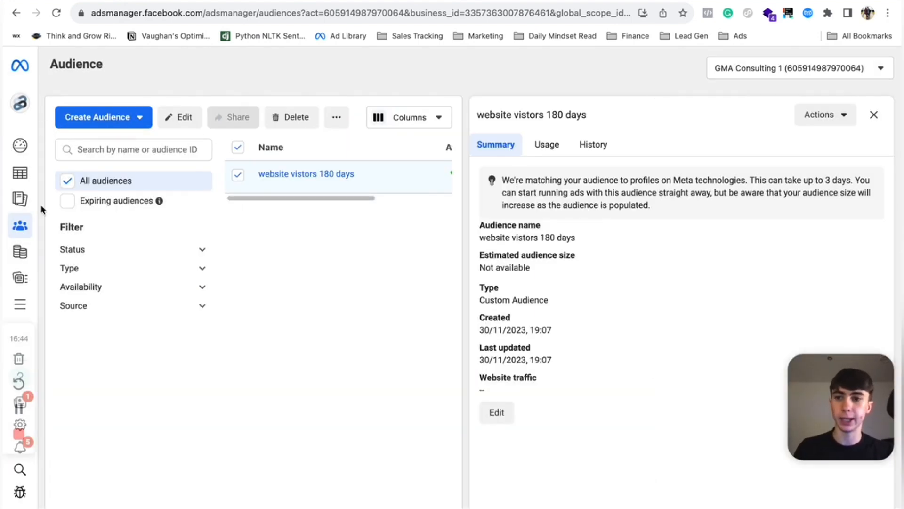
mouse_move(36, 302)
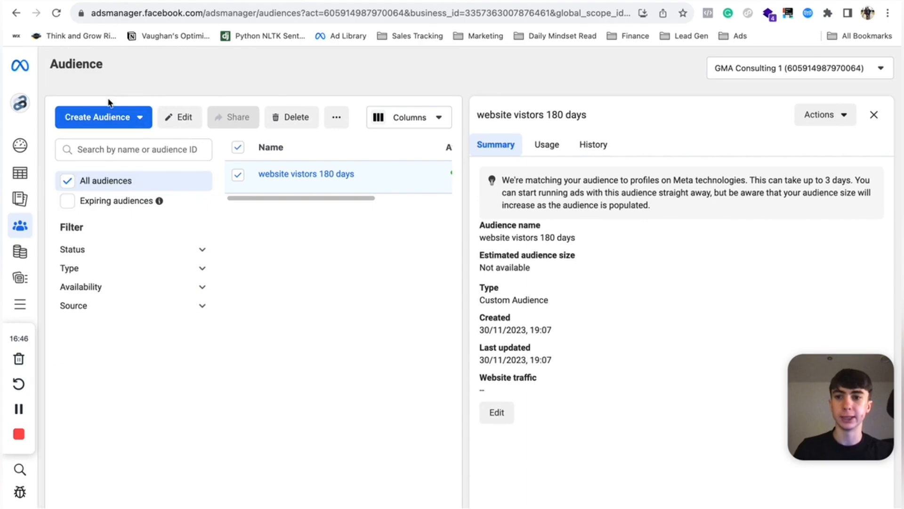
click(132, 122)
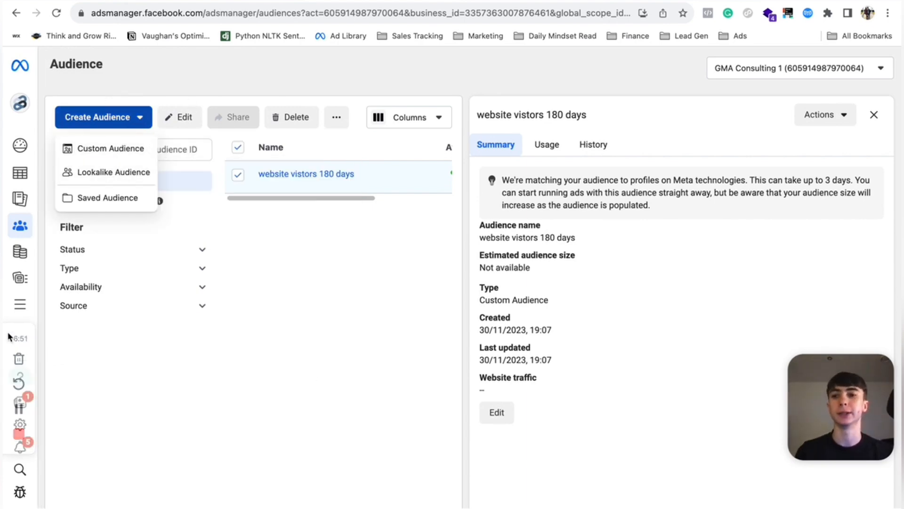
click(397, 281)
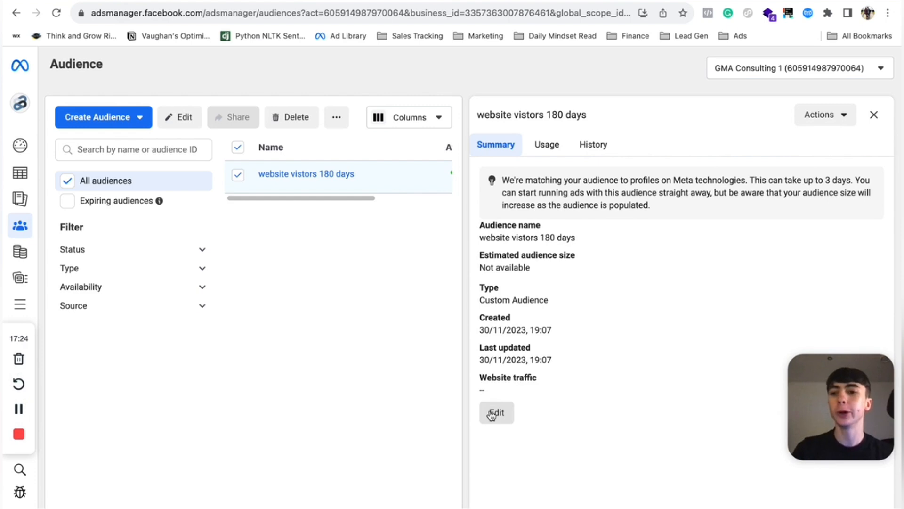
- Open Events Manager and start connecting a new Web data source
click(20, 305)
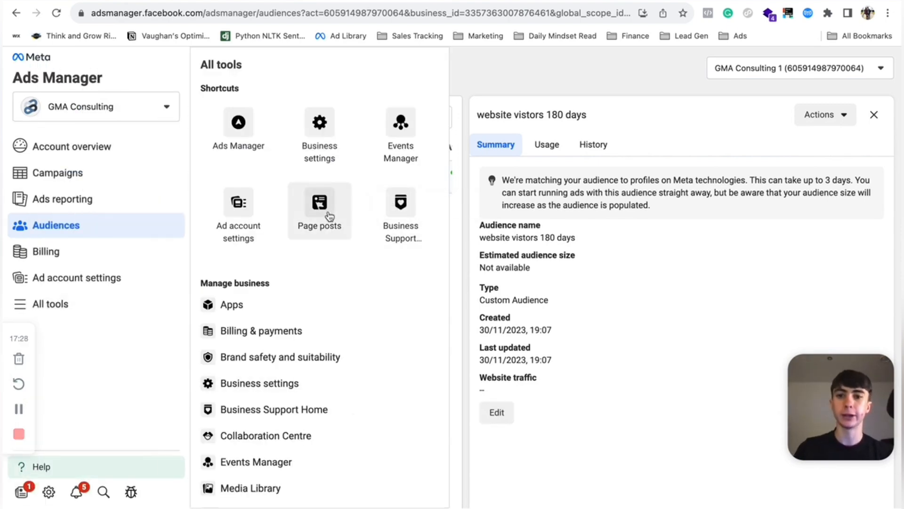
click(397, 135)
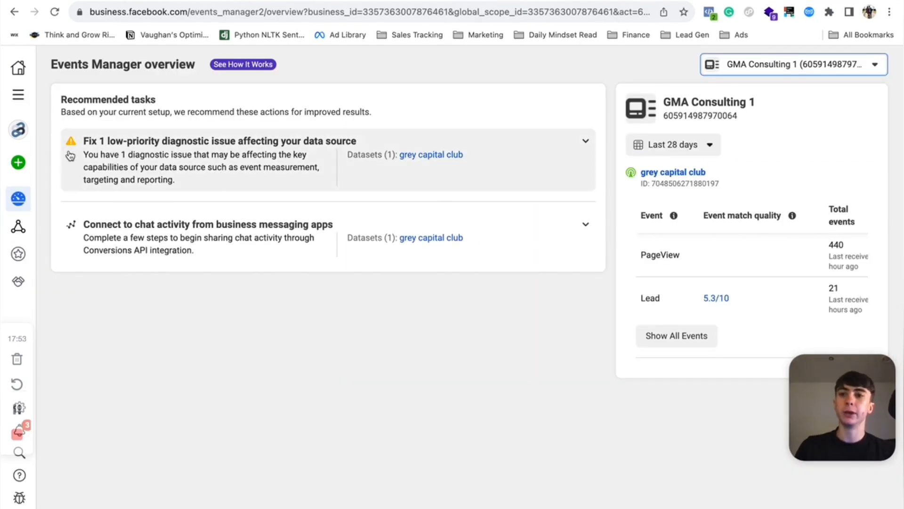
click(18, 163)
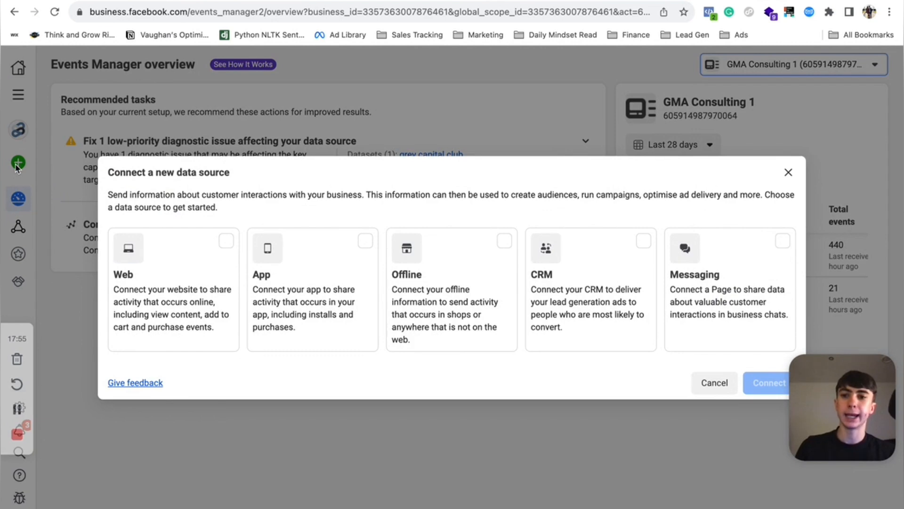
click(166, 270)
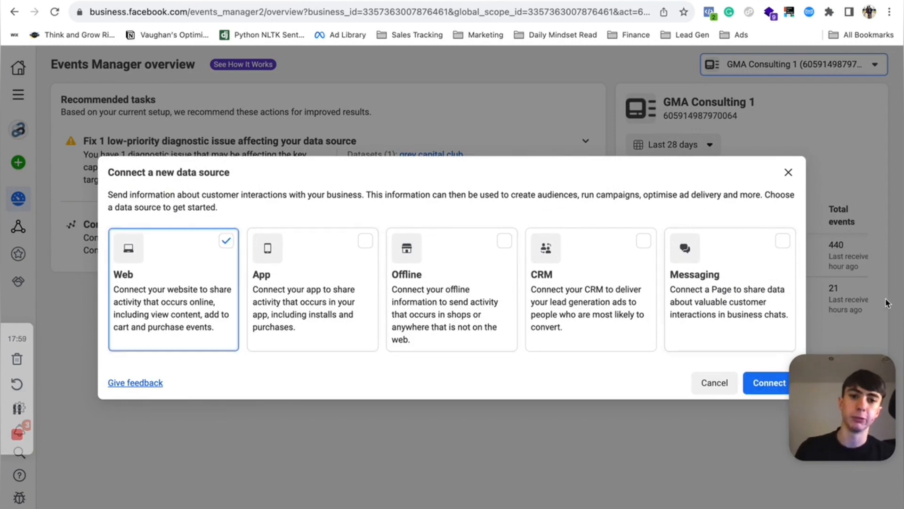
click(753, 380)
- Name the new dataset "solar pixel" and create it
click(438, 237)
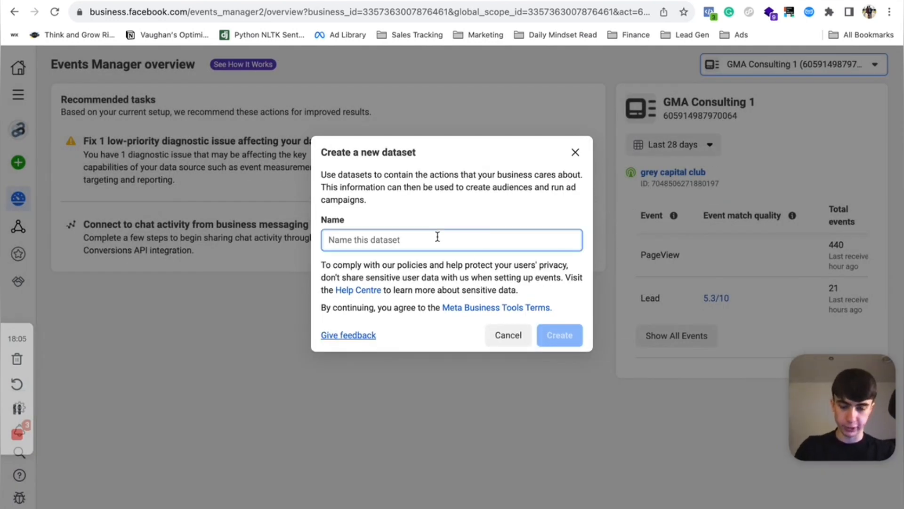
text(sol)
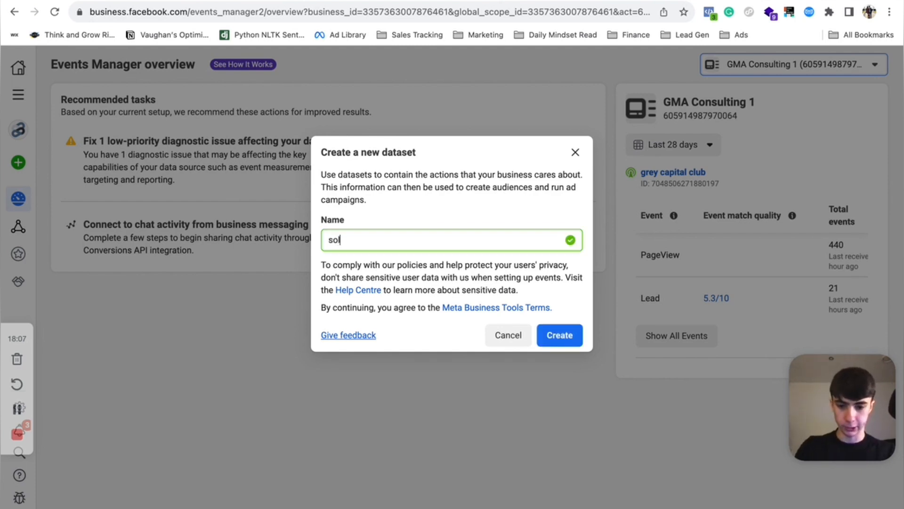
text(ar pixel)
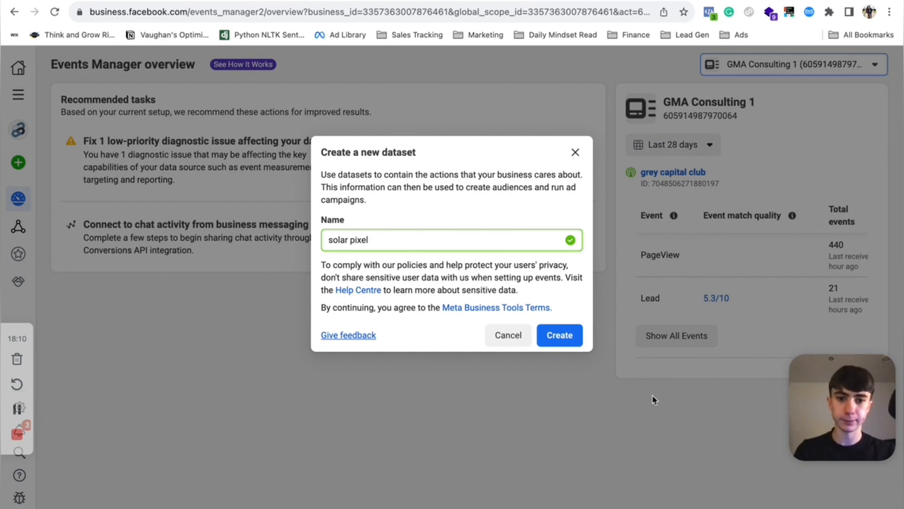
click(559, 335)
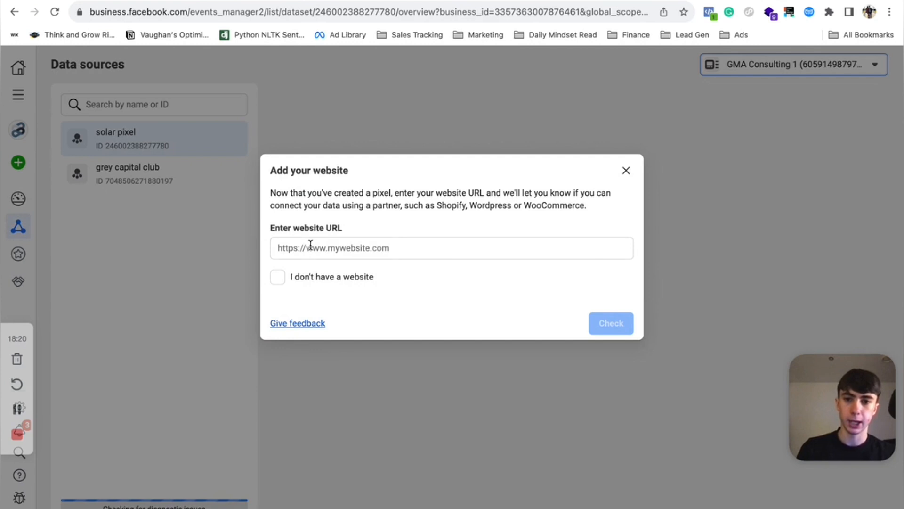
- Start entering a website URL for the pixel, then close the website dialog
click(311, 245)
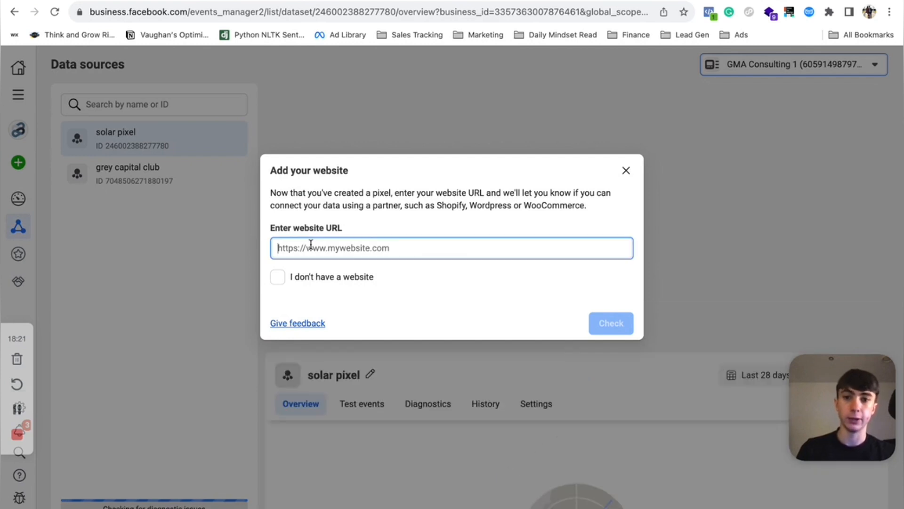
text(ww.)
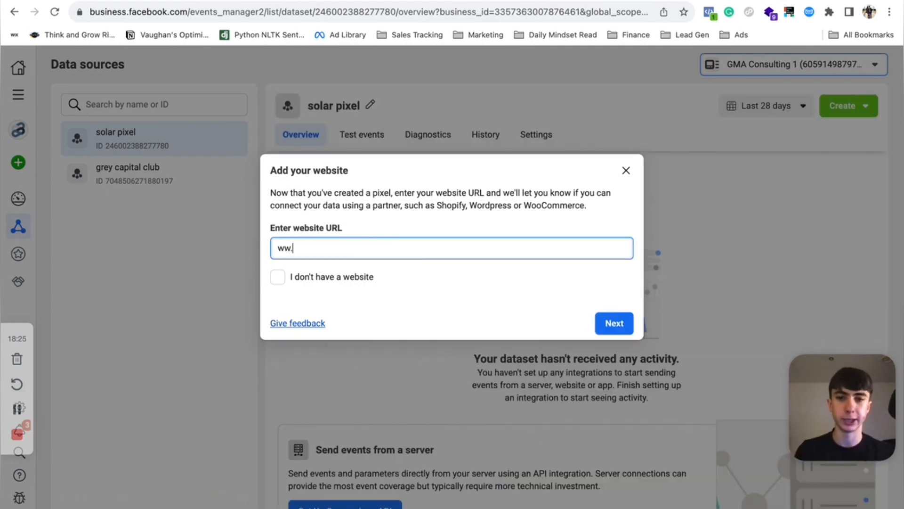
text(g)
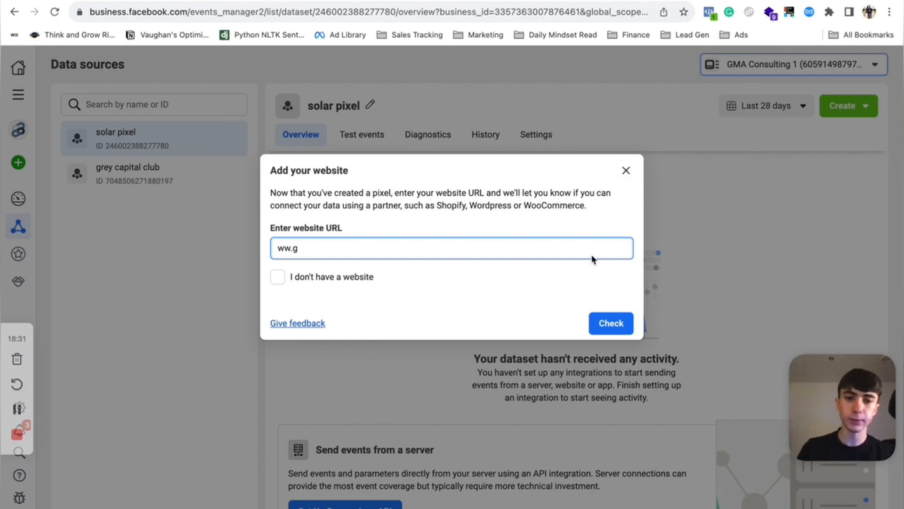
click(627, 173)
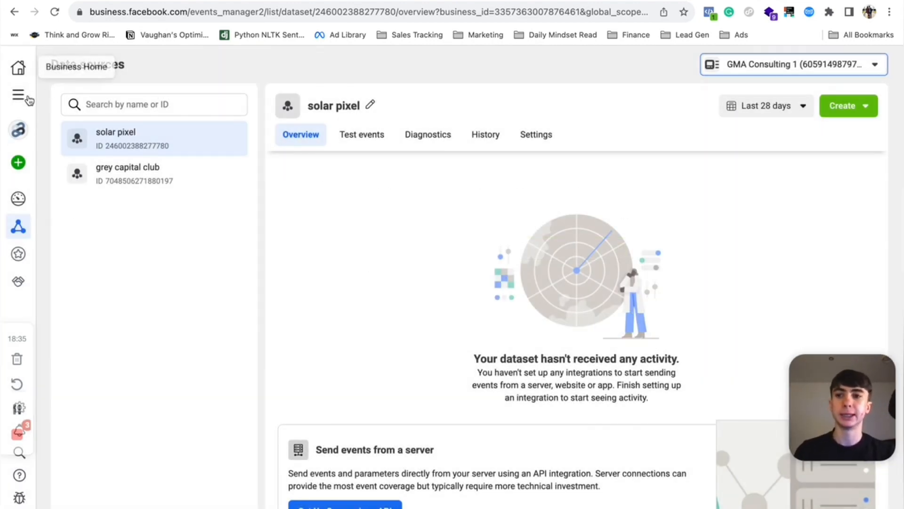
click(18, 95)
click(444, 238)
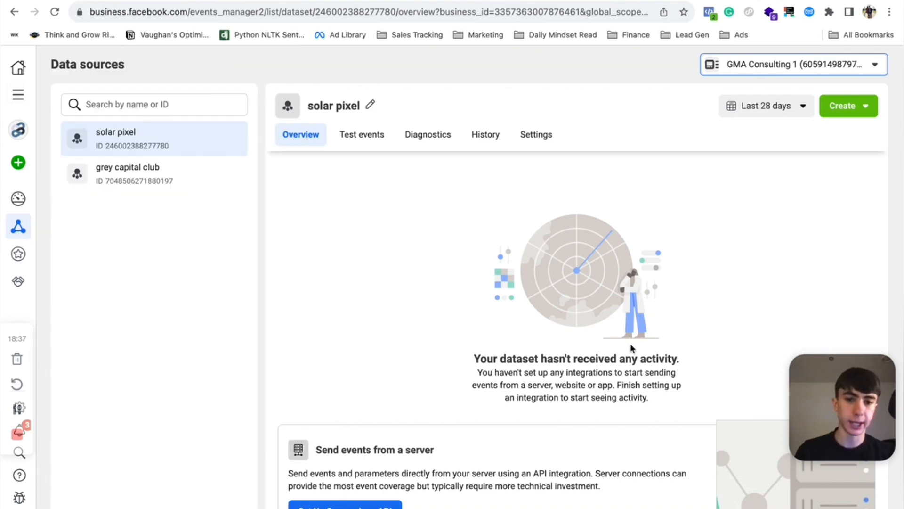
scroll(617, 368, down, 5)
scroll(618, 371, down, 3)
scroll(618, 370, up, 9)
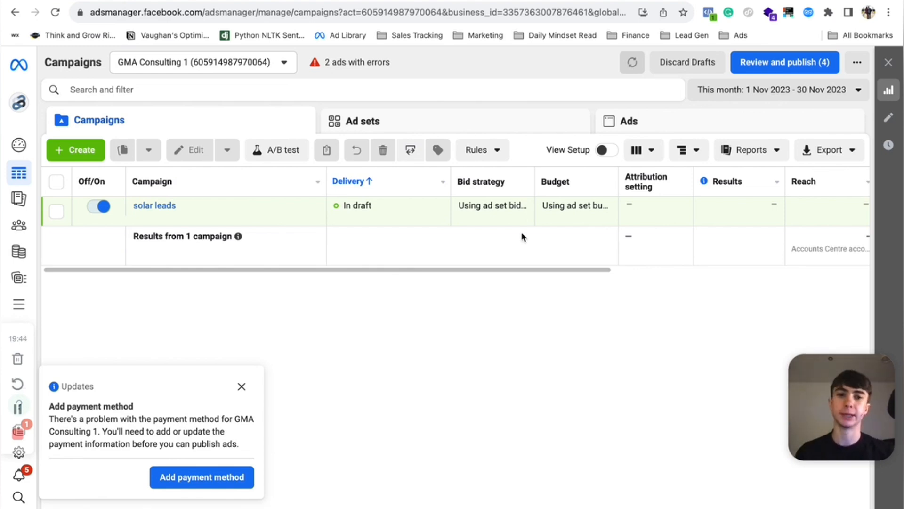
- Open the campaign table's Customise Columns dialog and remove every selected column except Campaign
click(646, 151)
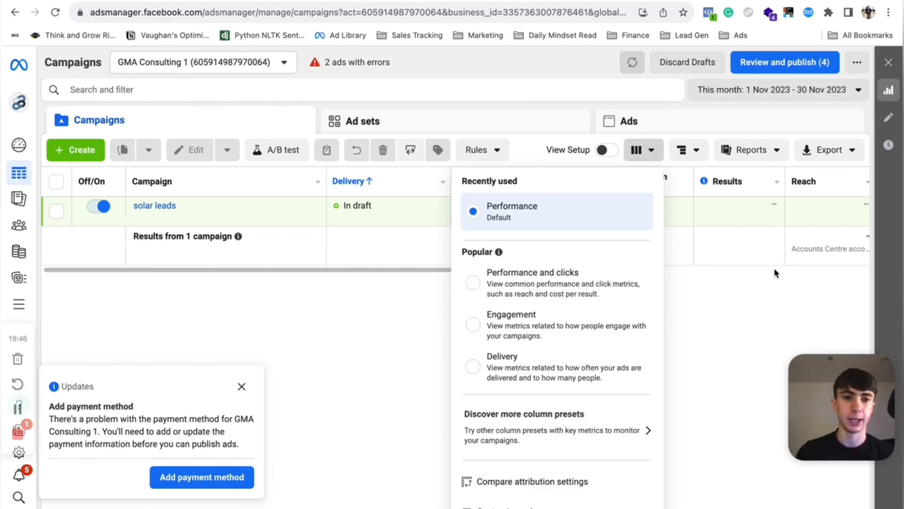
scroll(788, 245, right, 5)
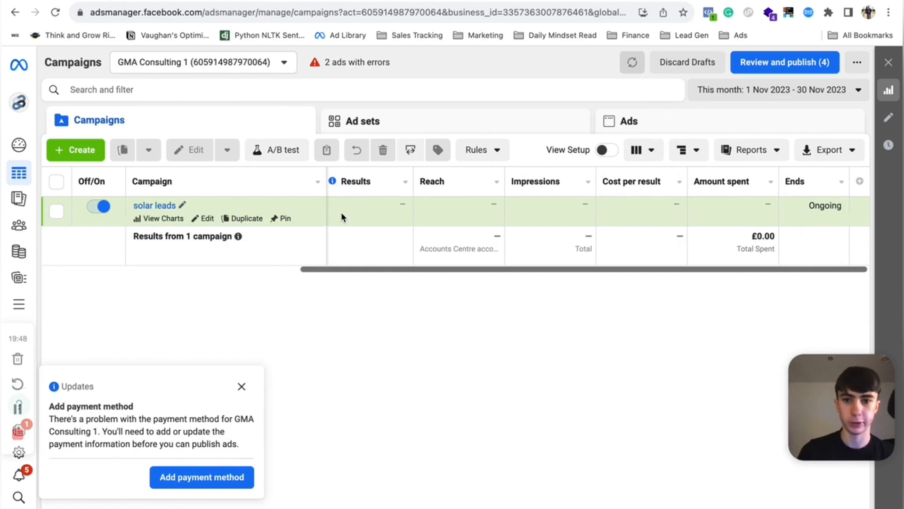
scroll(536, 258, left, 1)
scroll(536, 257, left, 10)
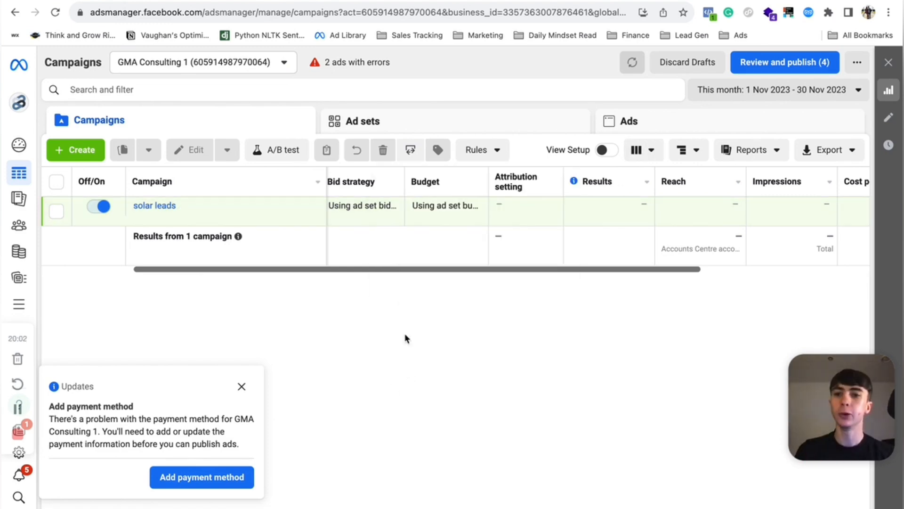
scroll(503, 238, left, 3)
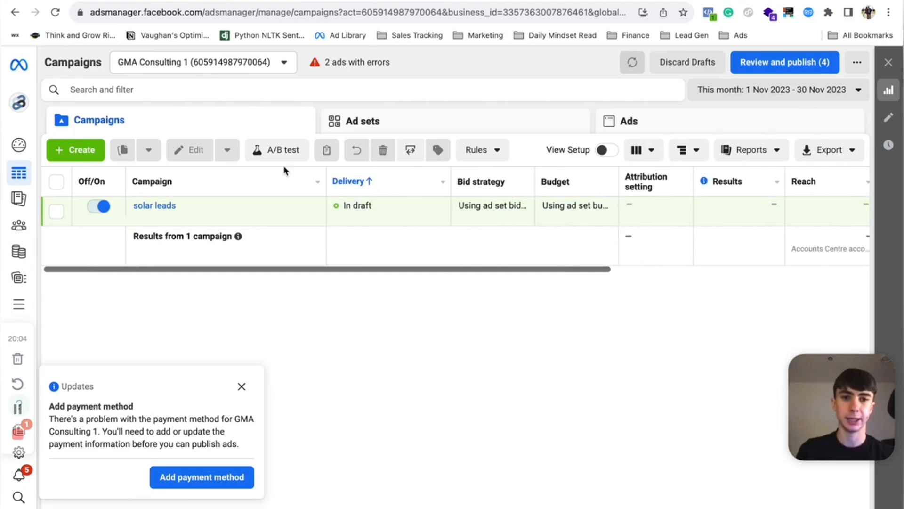
click(636, 151)
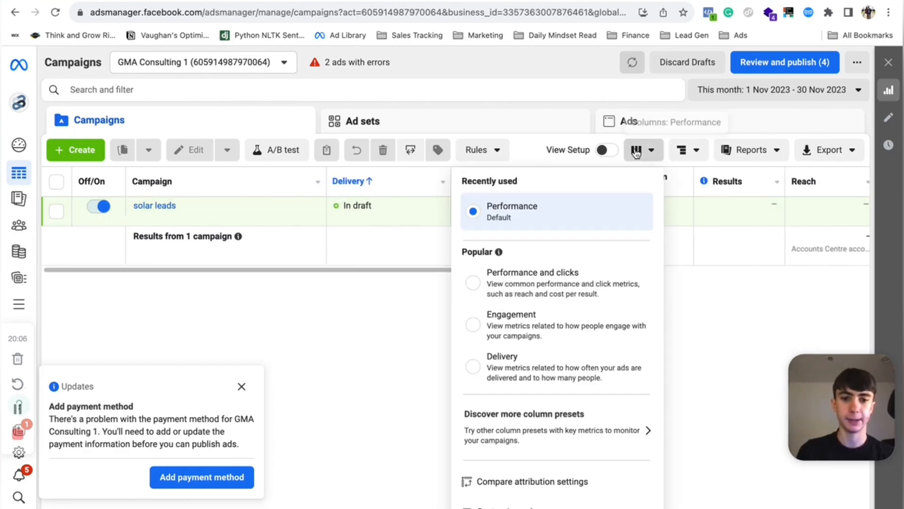
click(636, 151)
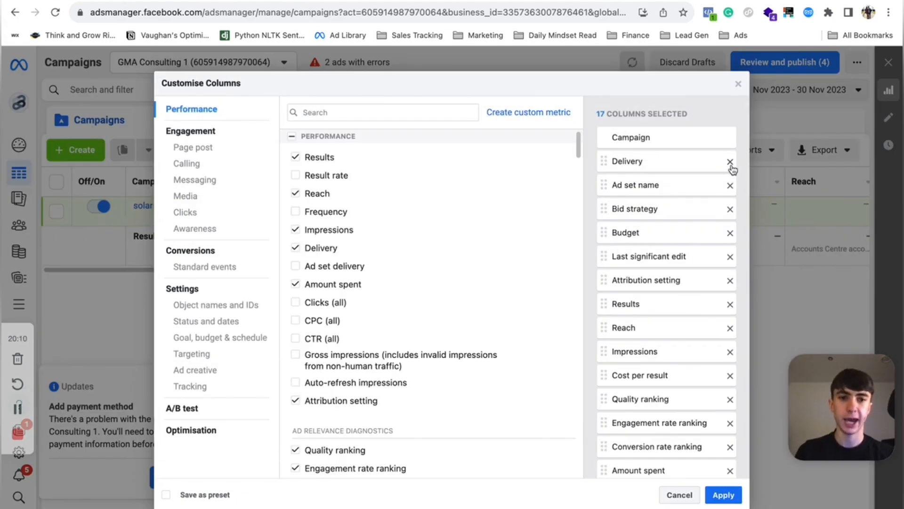
double_click(730, 162)
triple_click(730, 162)
double_click(730, 162)
triple_click(731, 162)
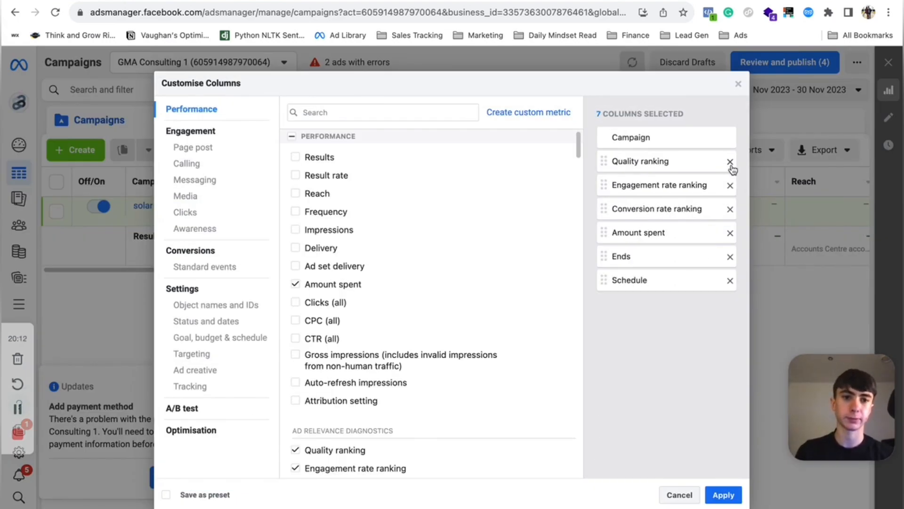
triple_click(730, 162)
triple_click(730, 161)
- Search for and add the Amount spent column, then clear the search
click(317, 113)
text(amount spen)
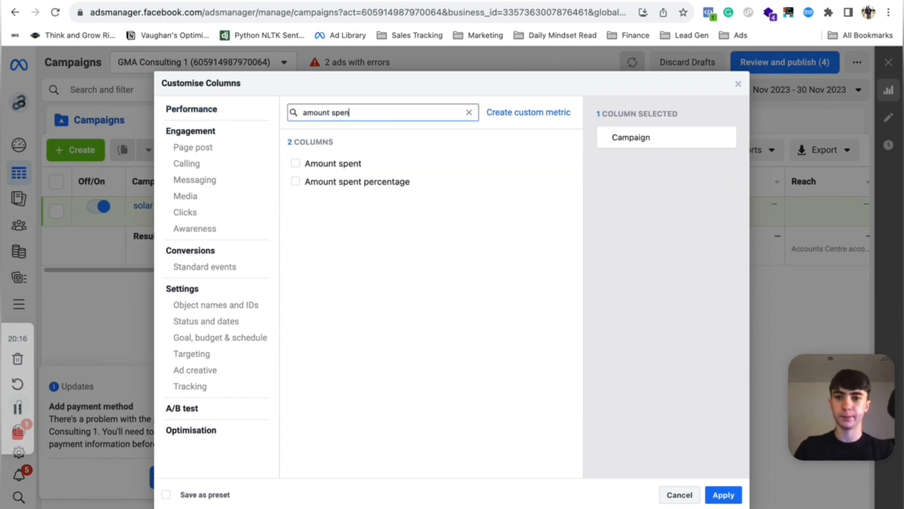
click(348, 165)
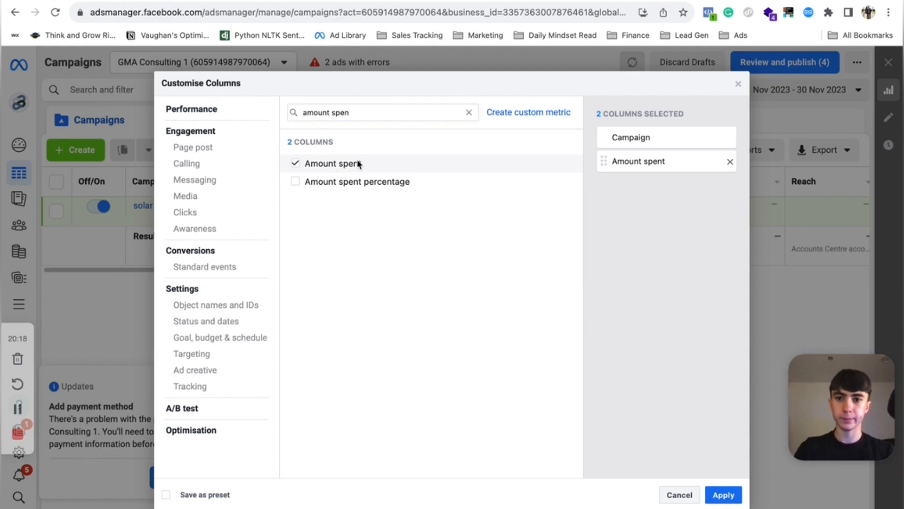
click(469, 112)
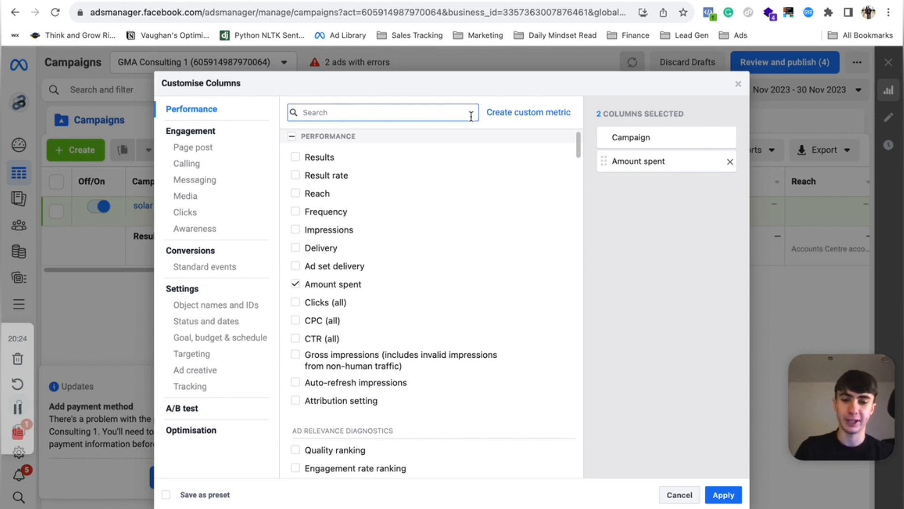
- Search for and add the CPM (cost per 1,000 impressions) column, then clear the search
text(cpm)
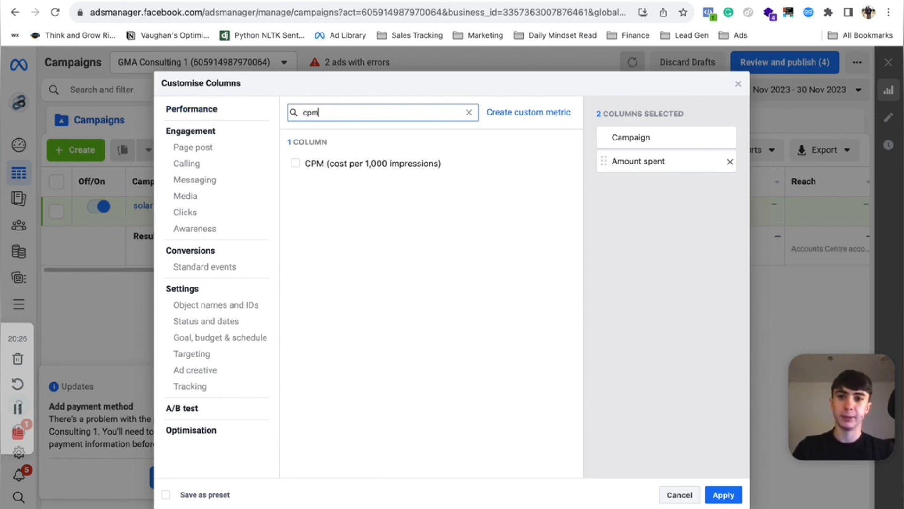
click(389, 173)
mouse_move(389, 175)
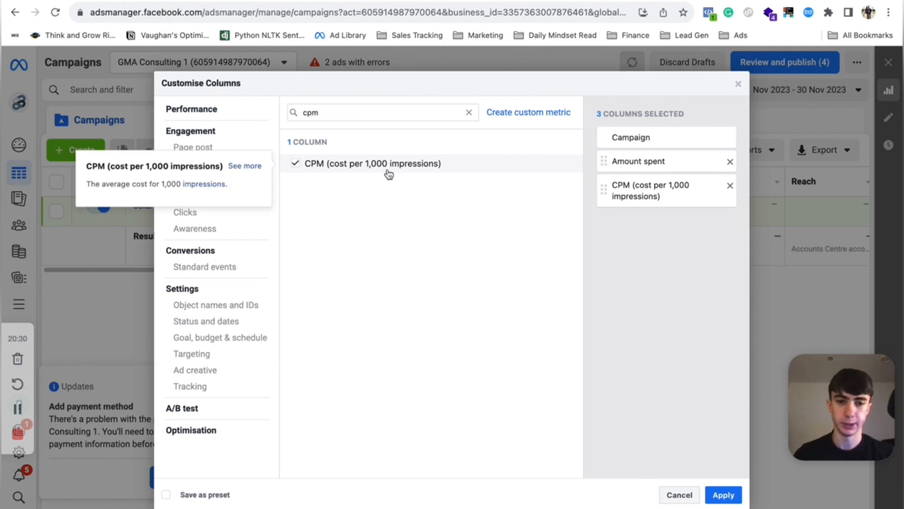
click(468, 112)
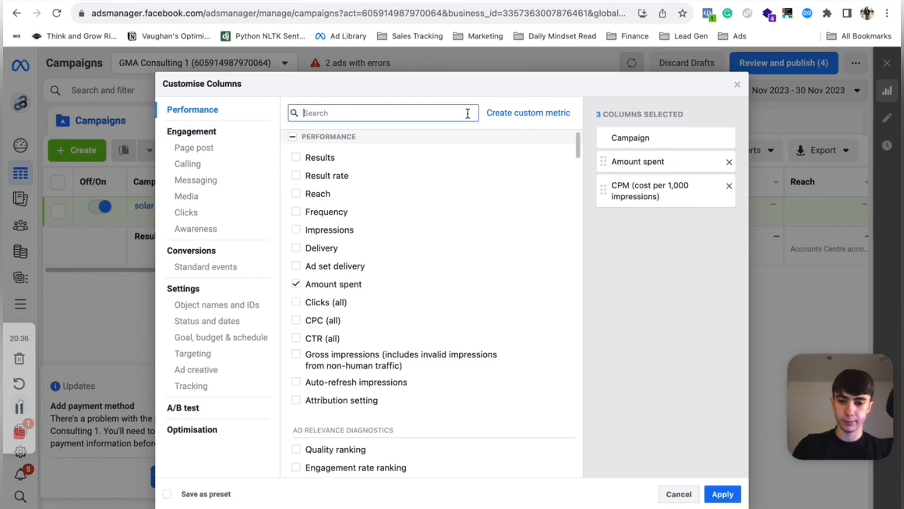
- Search for and add the Reach column, then clear the search
text(reach)
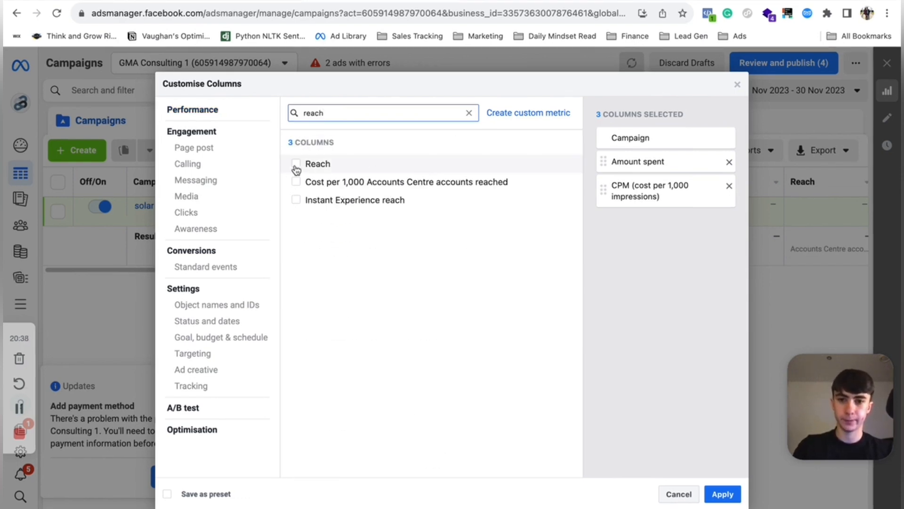
click(295, 164)
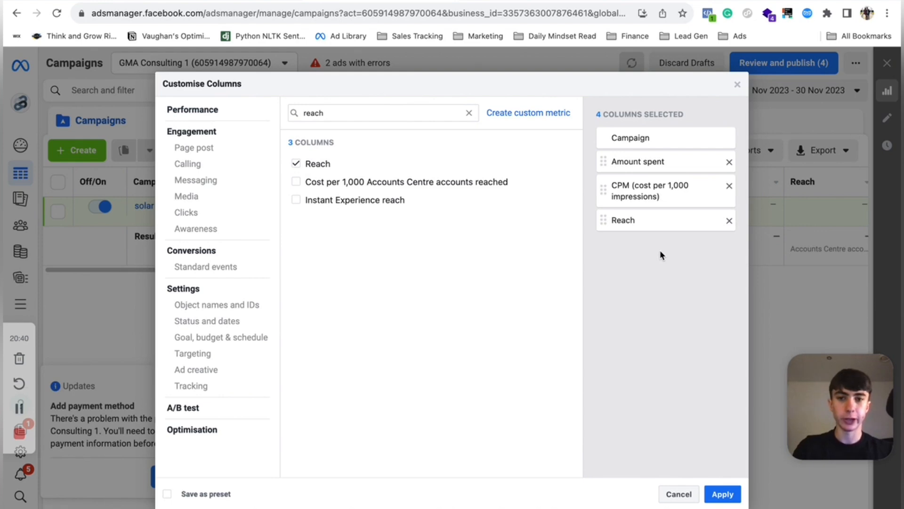
click(469, 113)
- Search for ctr and add the CTR (all) and CTR (link click-through rate) columns, then clear the search
text(ct)
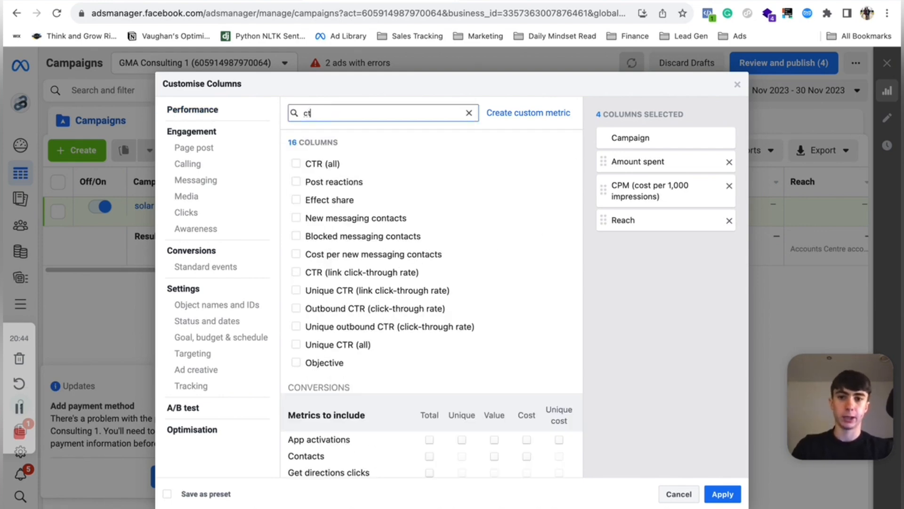
key(BackSpace)
text(ctr)
key(BackSpace)
key(BackSpace)
key(BackSpace)
text(tr)
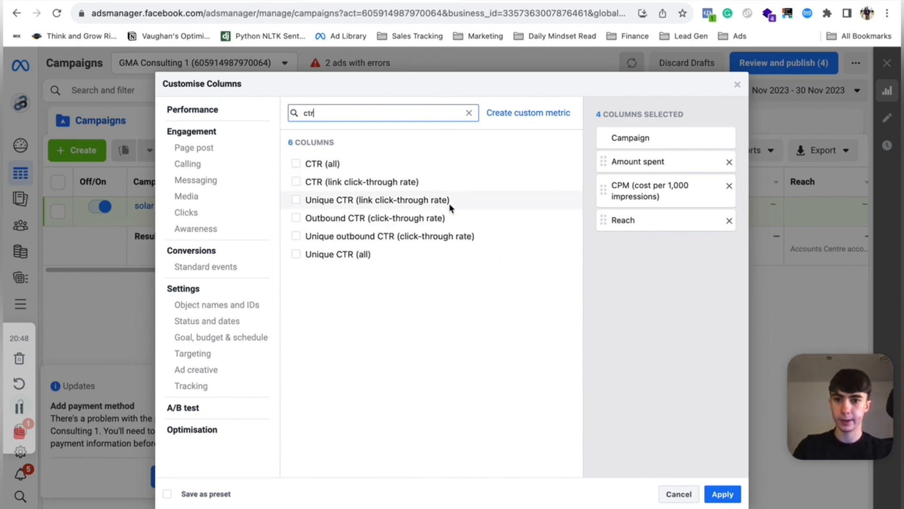
click(302, 166)
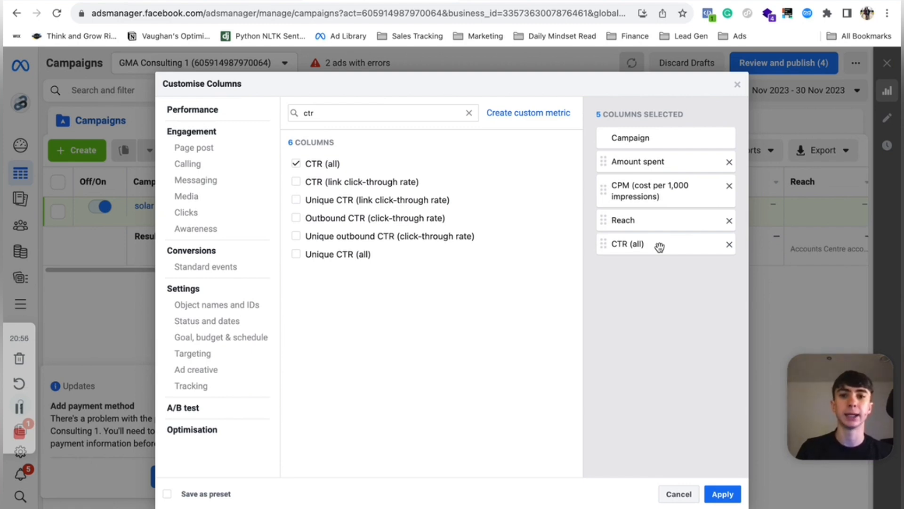
click(340, 182)
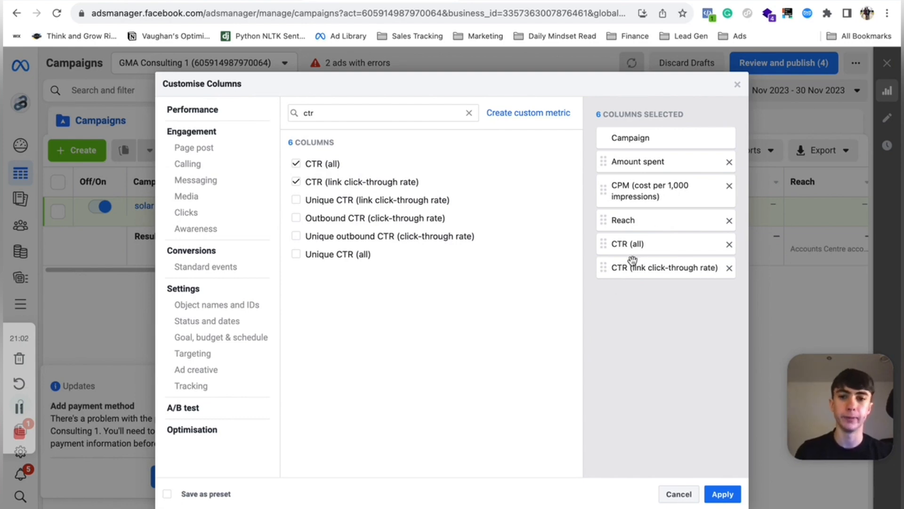
click(469, 113)
- Search for and add the Results column, then clear the search
text(results)
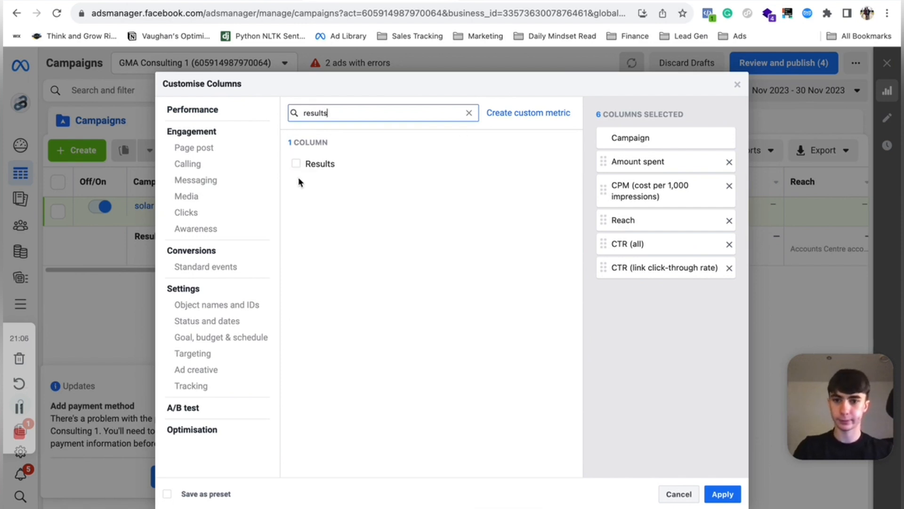
click(325, 164)
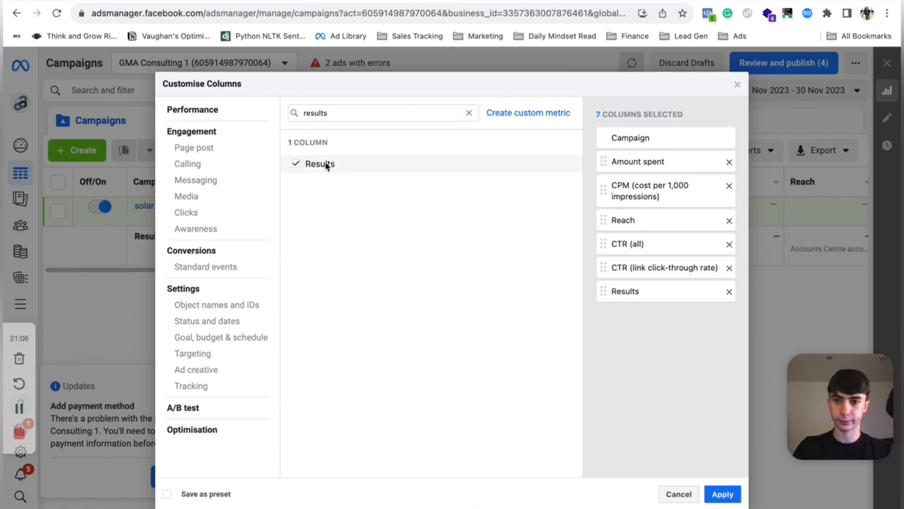
click(469, 113)
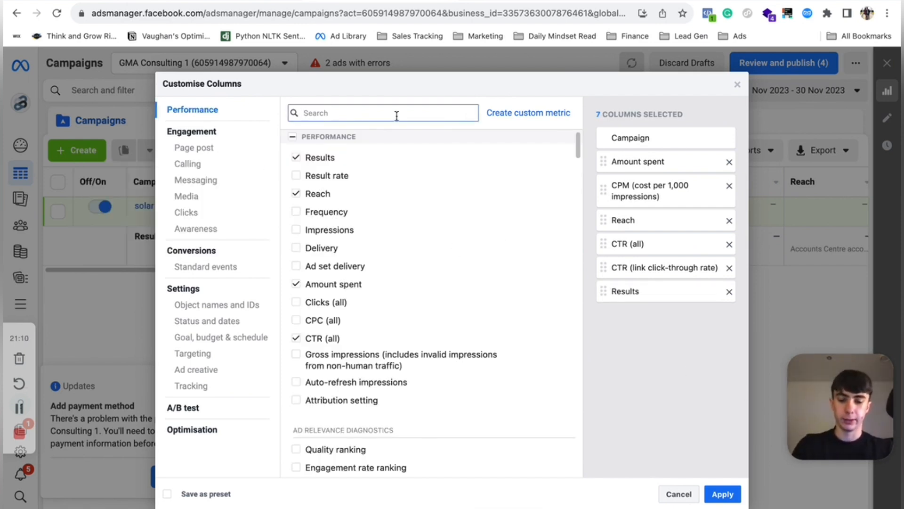
text(ega)
key(BackSpace)
key(BackSpace)
key(BackSpace)
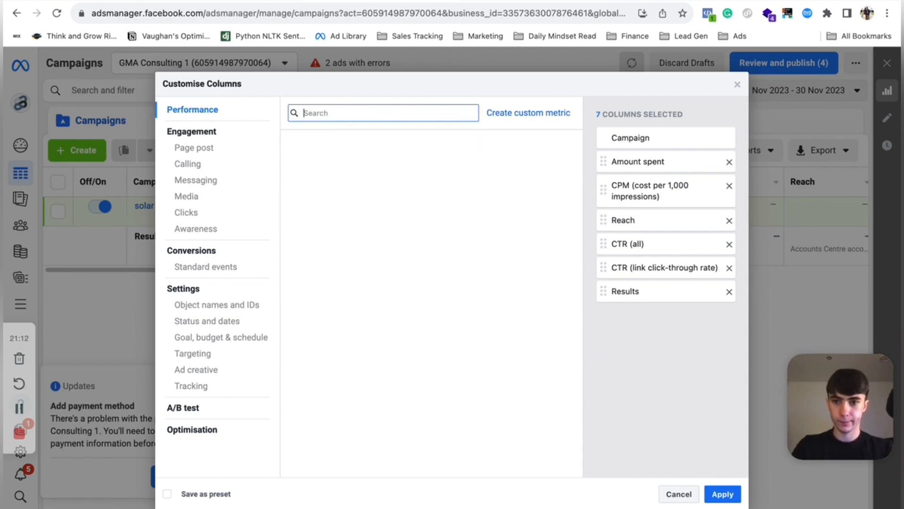
text(rel)
key(BackSpace)
key(BackSpace)
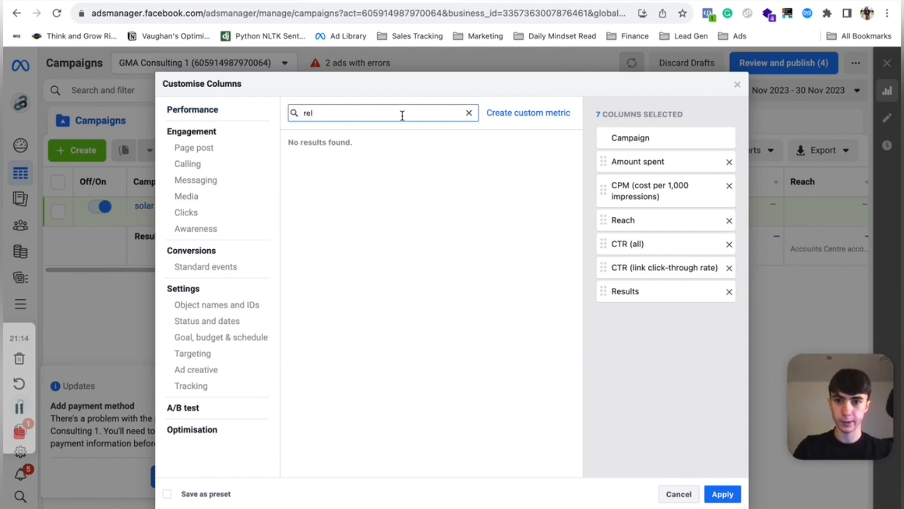
key(BackSpace)
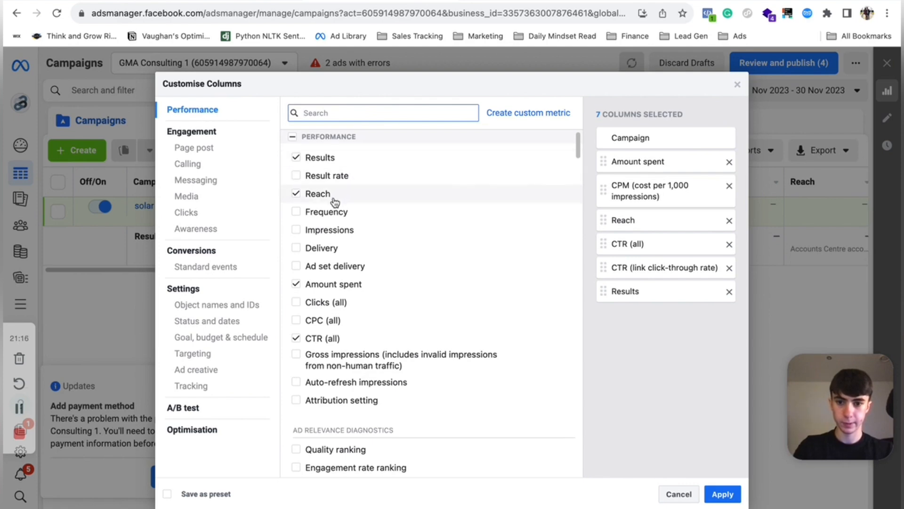
- Add the Clicks (all) and Impressions columns from the Performance list
click(338, 303)
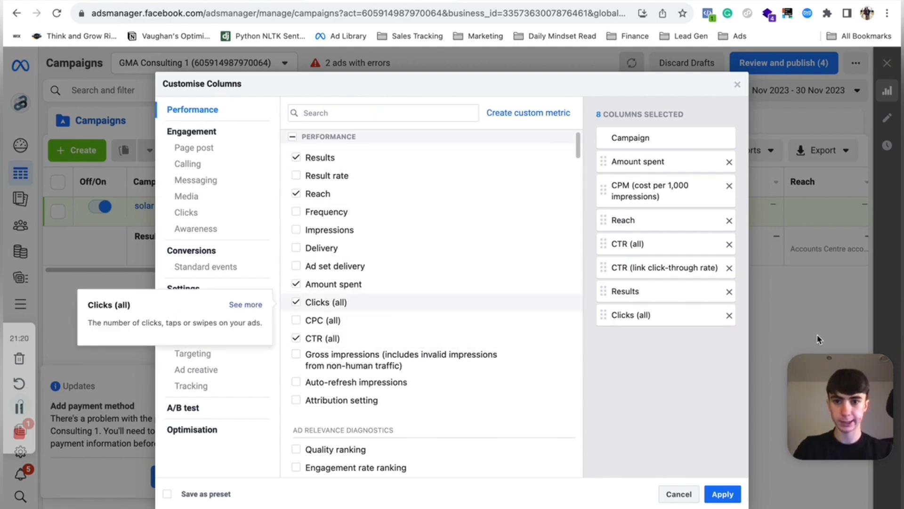
click(341, 230)
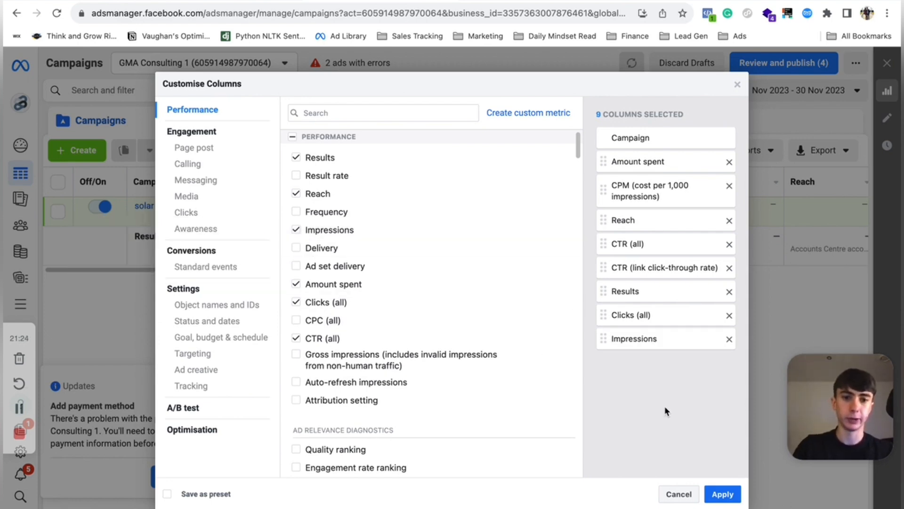
- Move Clicks (all) below Reach and Impressions above Reach, then apply the column changes
drag(668, 320, 671, 243)
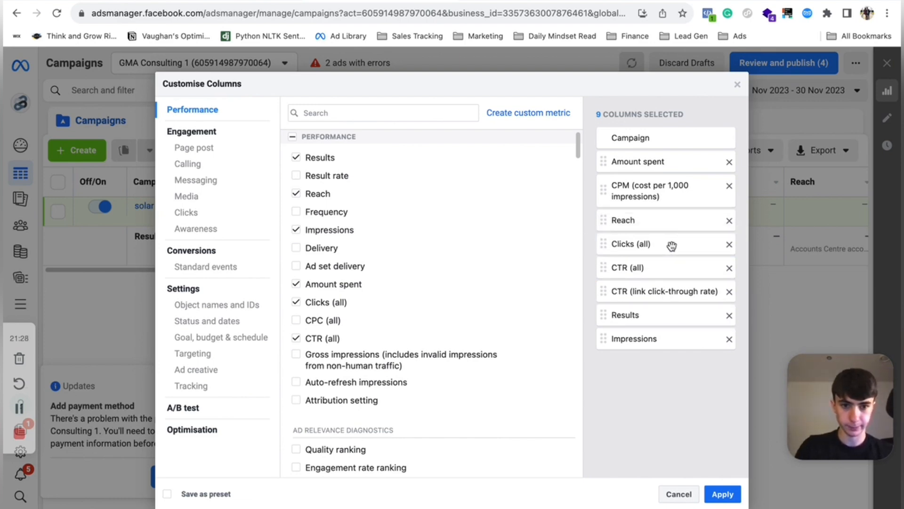
drag(657, 341, 662, 220)
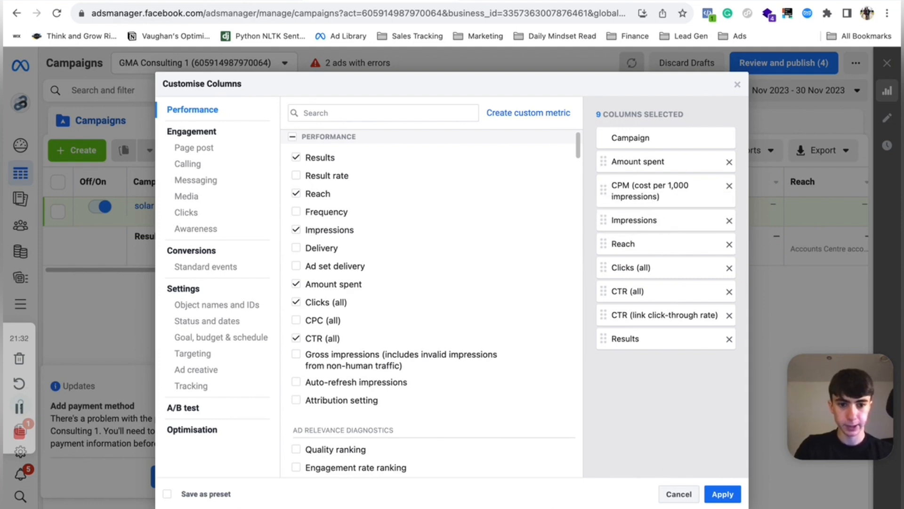
click(721, 494)
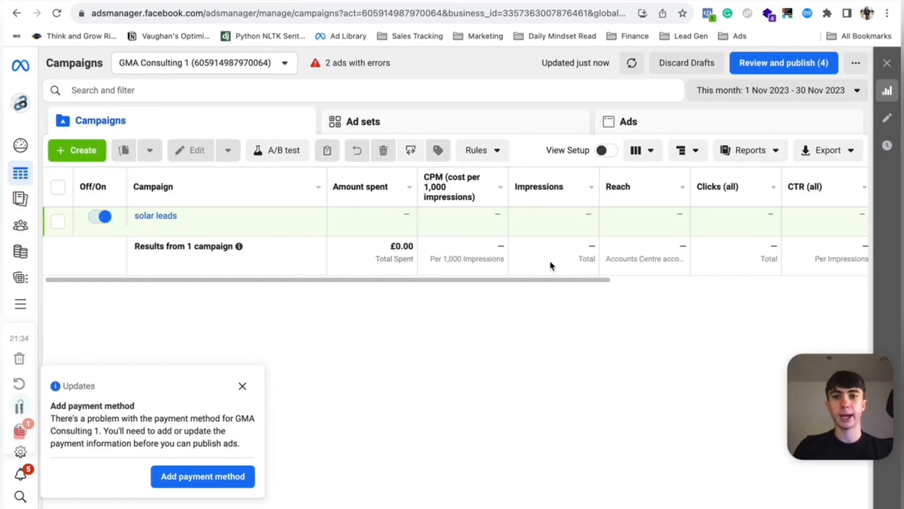
- Save the current custom columns as a column preset named with the user's first name
click(650, 153)
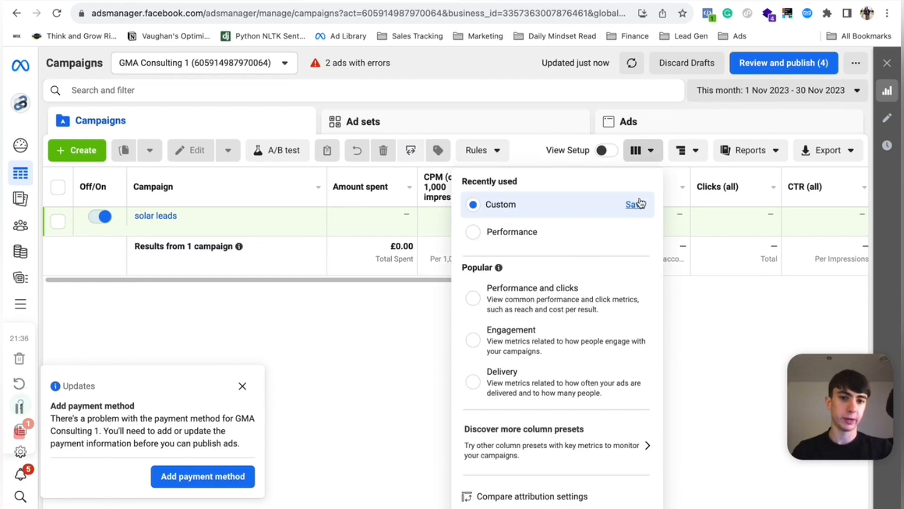
click(642, 205)
click(491, 217)
text(vaughan)
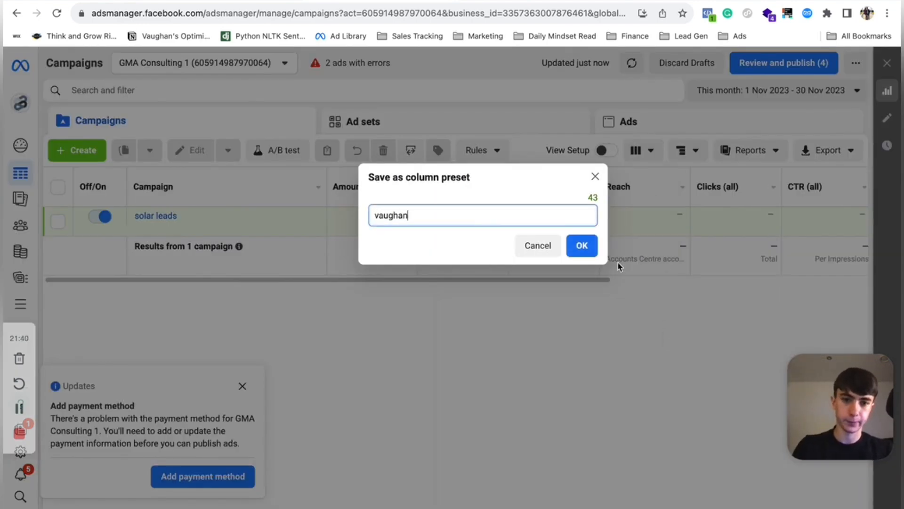
click(582, 245)
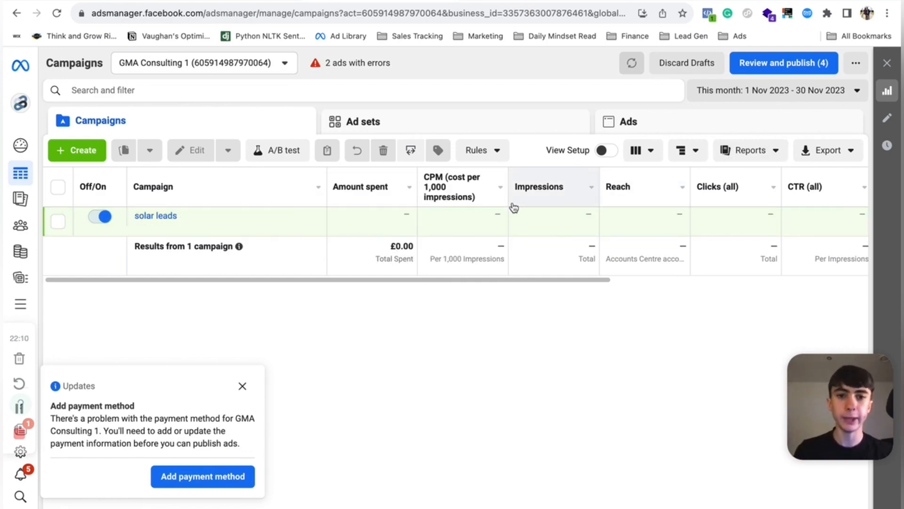
- Scroll across the campaign table to review the new columns and their descriptions
scroll(557, 228, right, 1)
scroll(557, 232, right, 2)
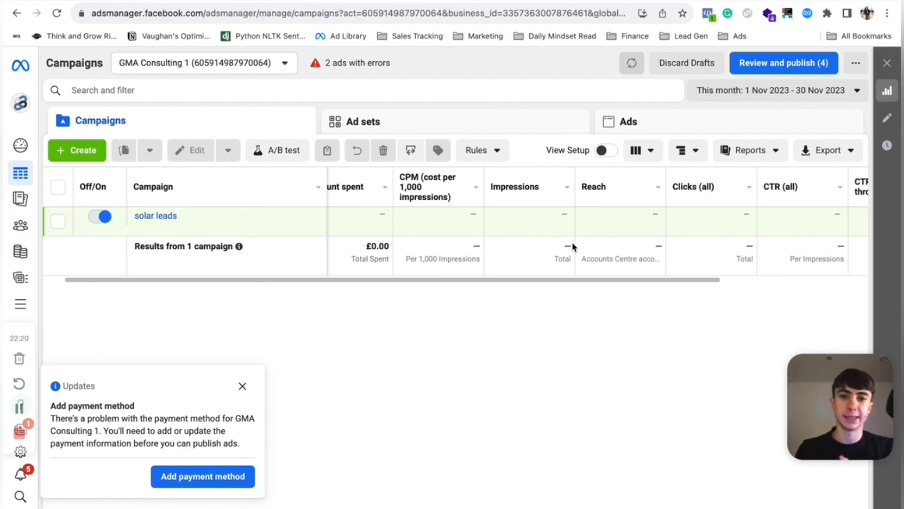
mouse_move(414, 194)
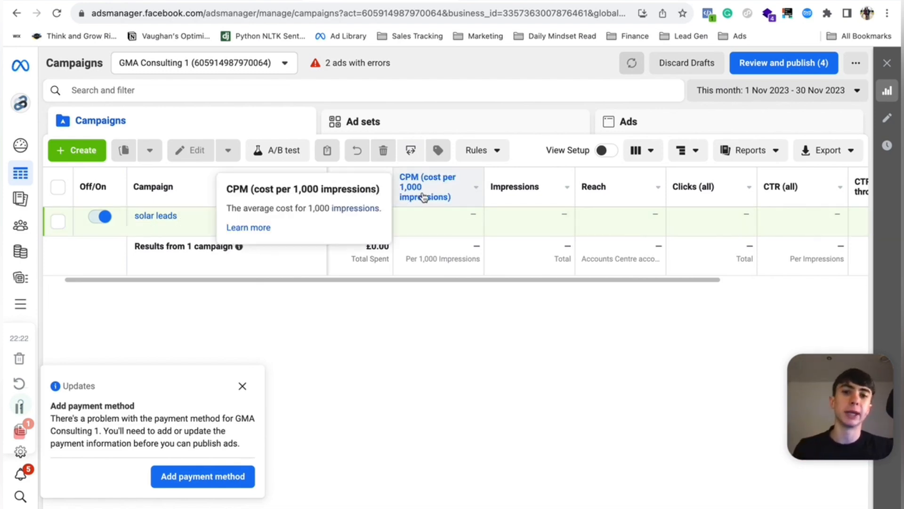
scroll(424, 195, left, 1)
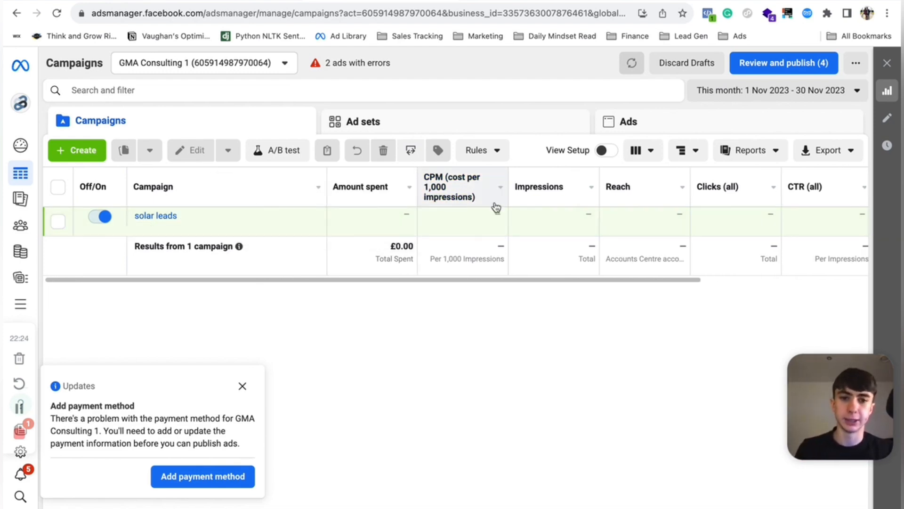
scroll(495, 204, right, 2)
scroll(496, 206, right, 3)
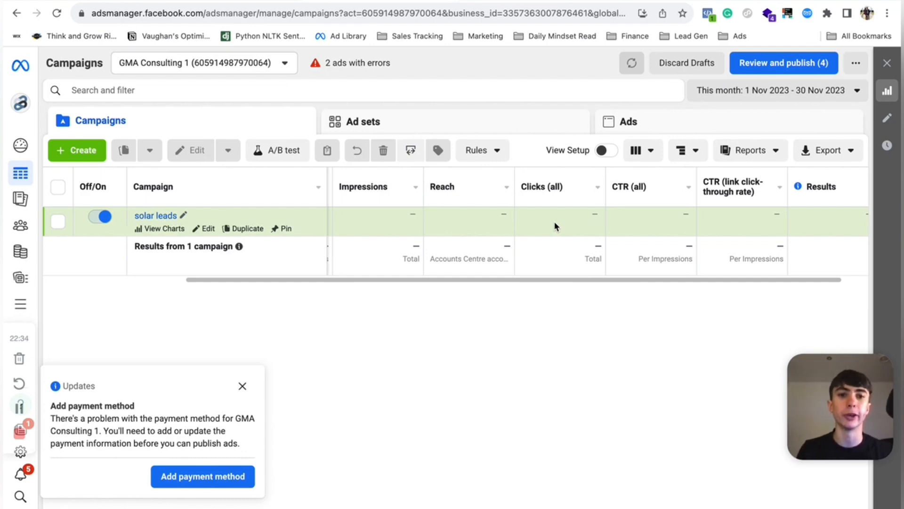
scroll(656, 226, right, 2)
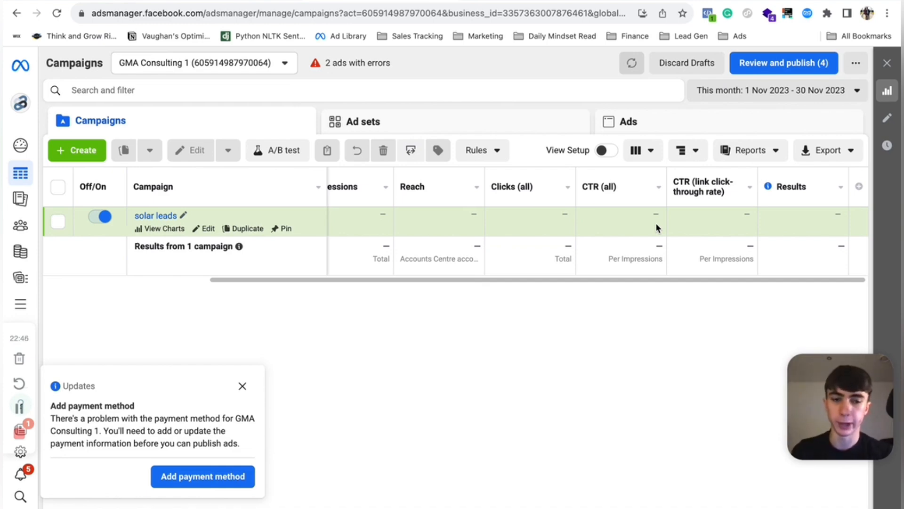
mouse_move(704, 190)
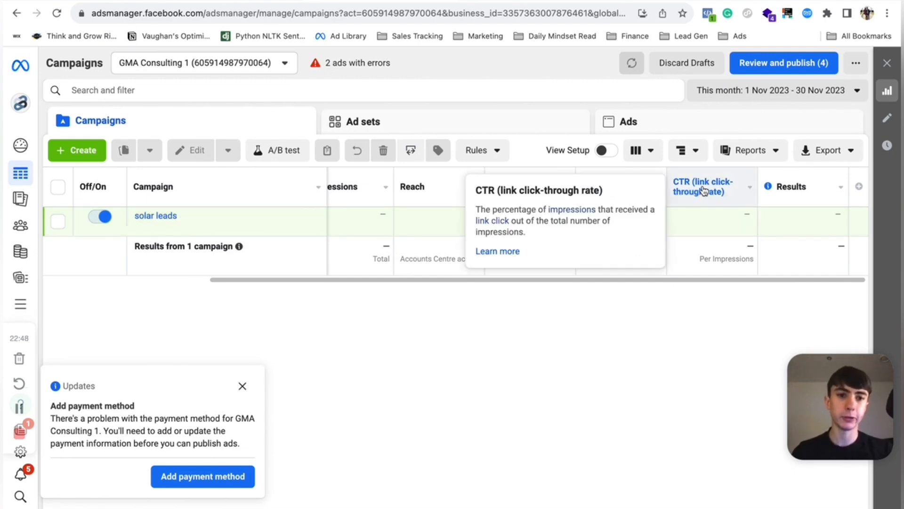
scroll(703, 190, left, 1)
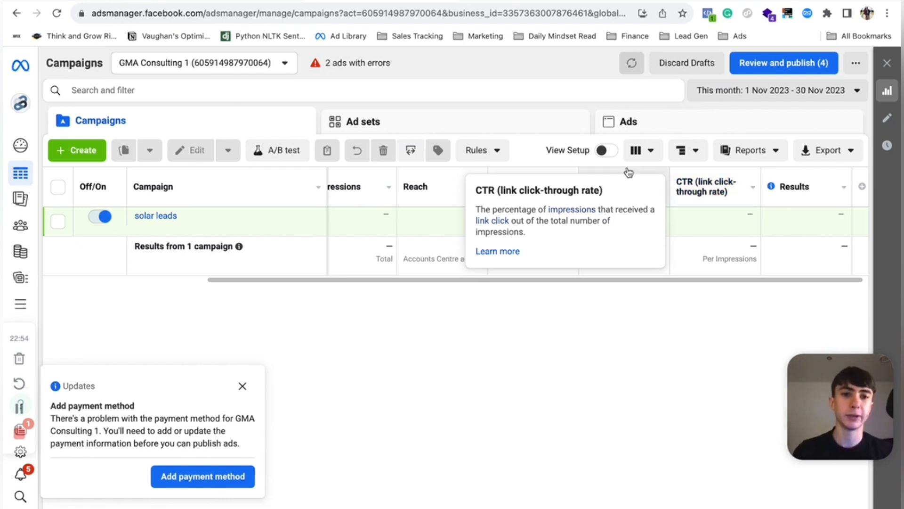
mouse_move(606, 190)
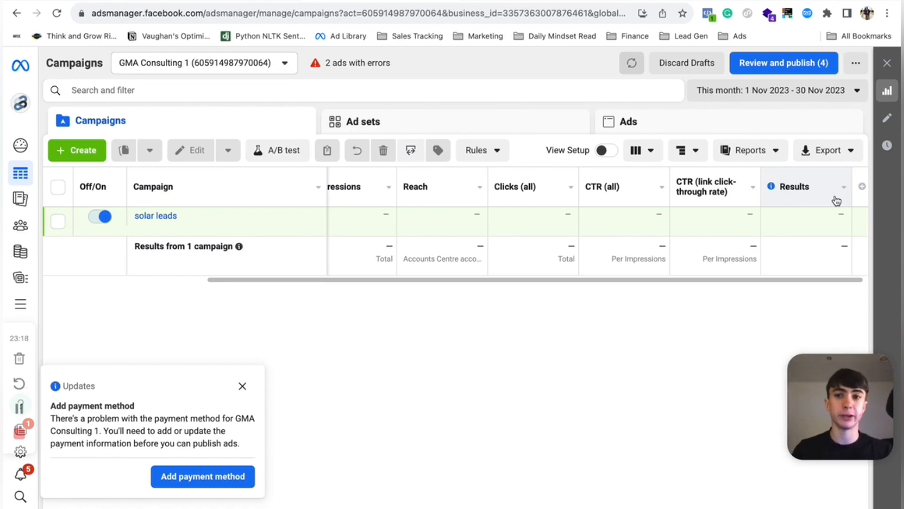
- Open the solar leads campaign's ad sets, select the broad 18-65+ ad set and switch to the Performance column preset
click(242, 387)
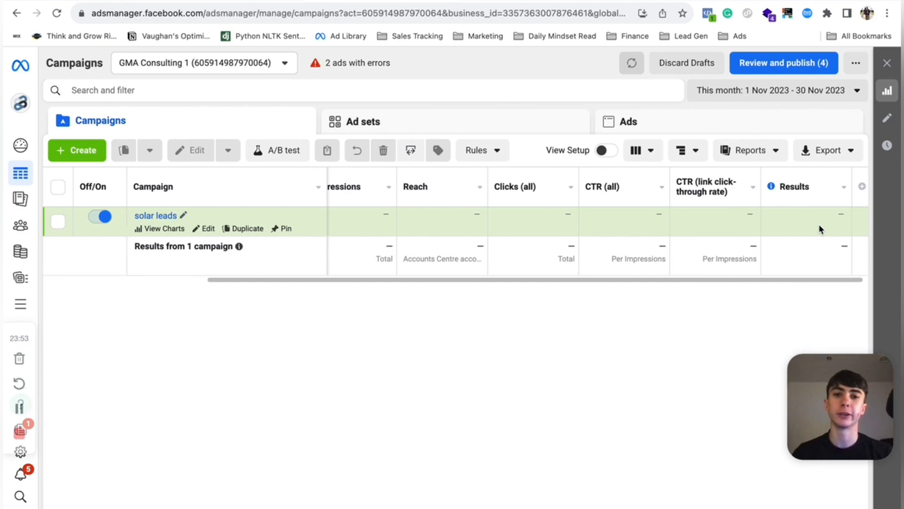
click(57, 221)
click(388, 121)
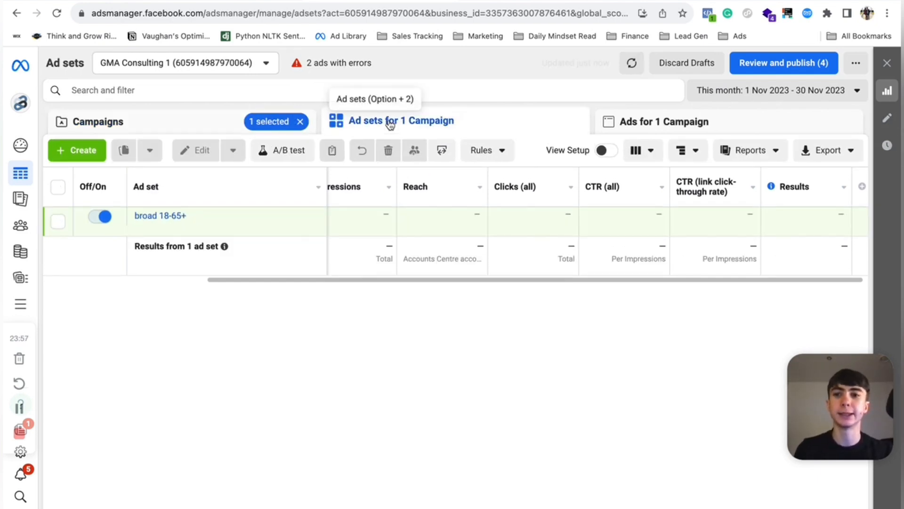
click(58, 221)
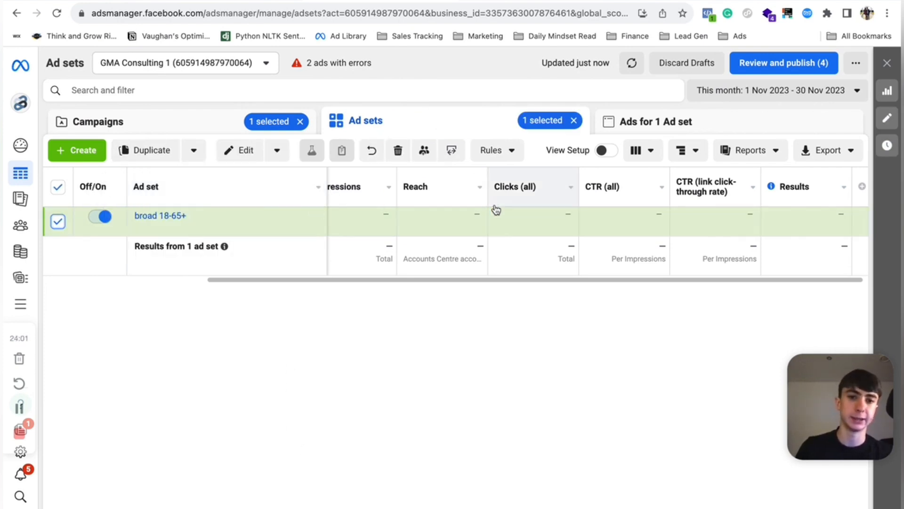
scroll(555, 233, left, 5)
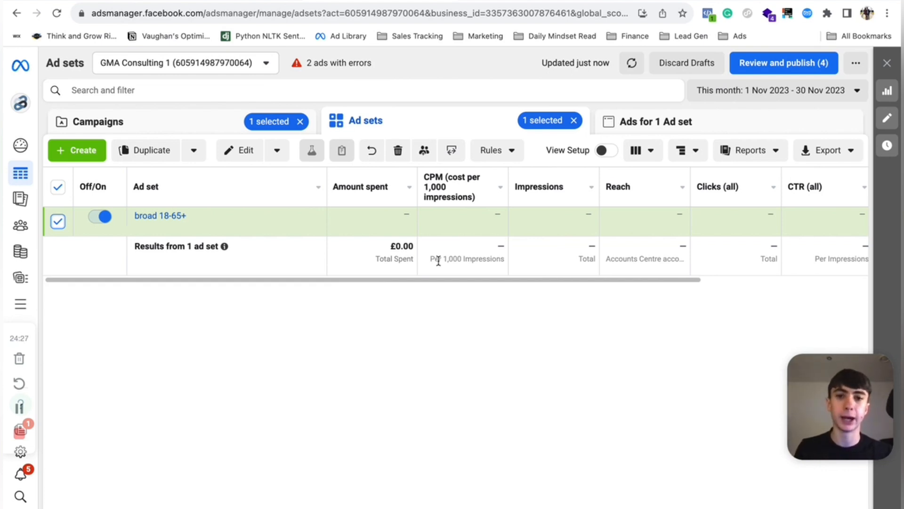
click(642, 155)
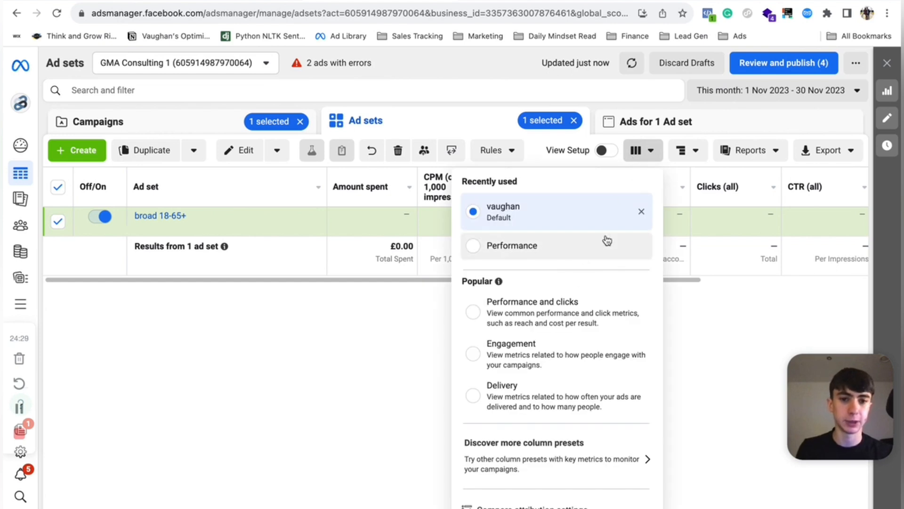
click(555, 245)
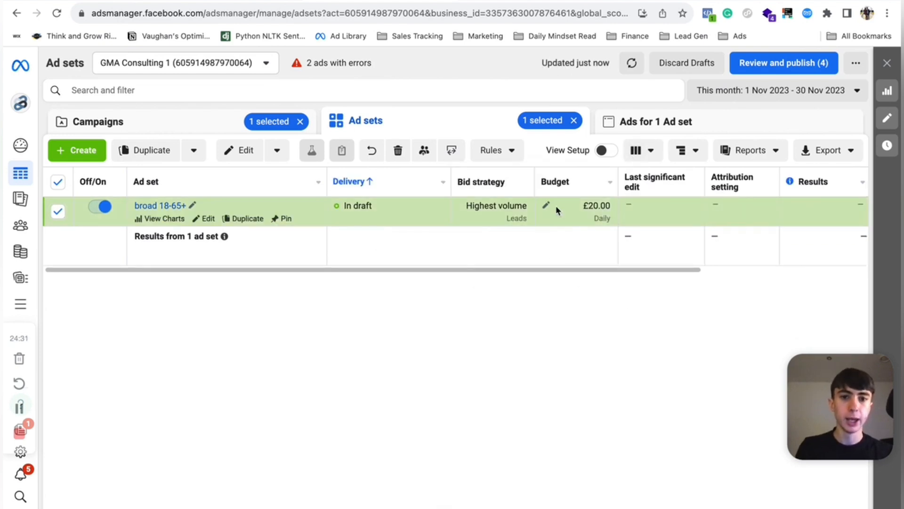
- Try to change the broad 18-65+ ad set's daily budget
click(546, 205)
click(572, 201)
key(BackSpace)
text(5)
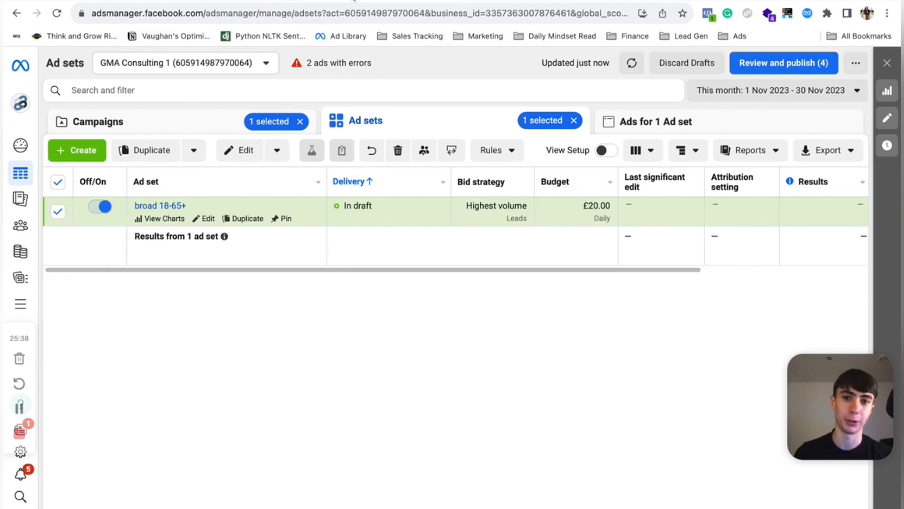
- Open a new browser tab and go to ChatGPT
key(super+t)
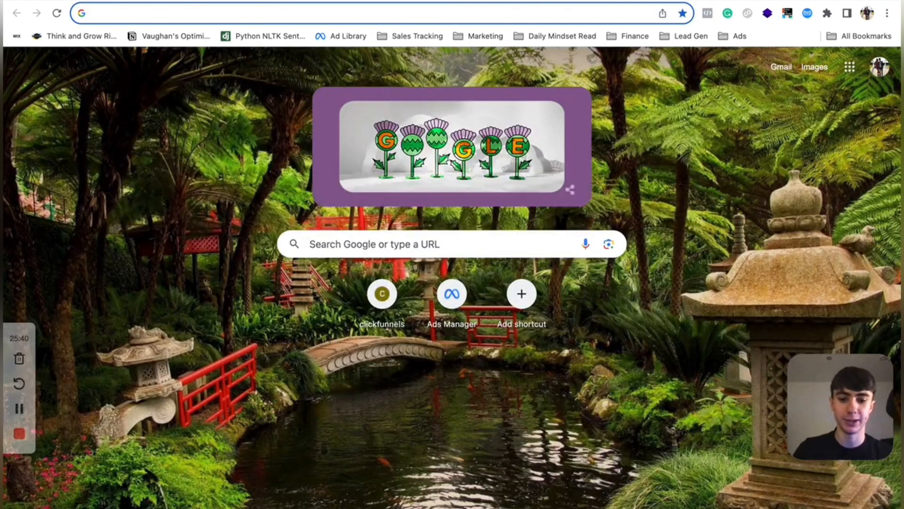
text(chat gpt)
key(Return)
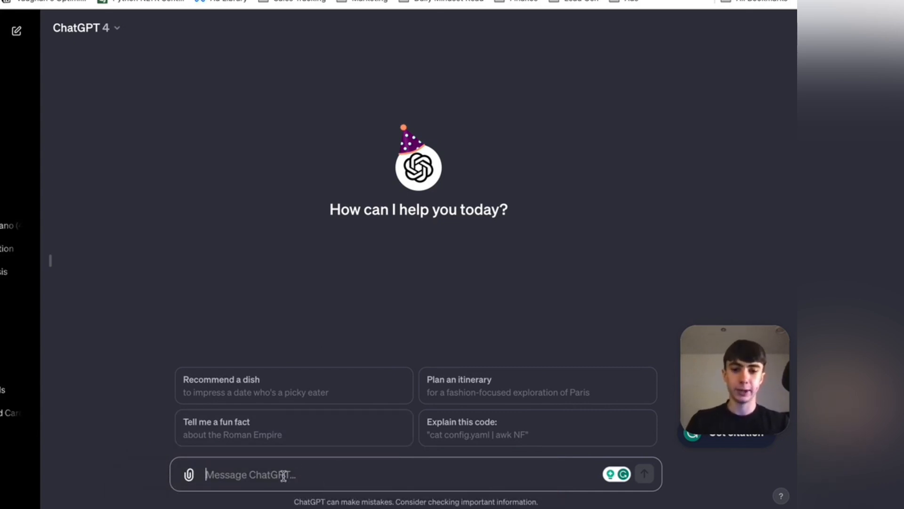
- Ask ChatGPT, as an expert copywriter, for Facebook ad copy that plays on solar-lead prospects' pain points so they submit their details
text(I want you to act as an expert copywriter )
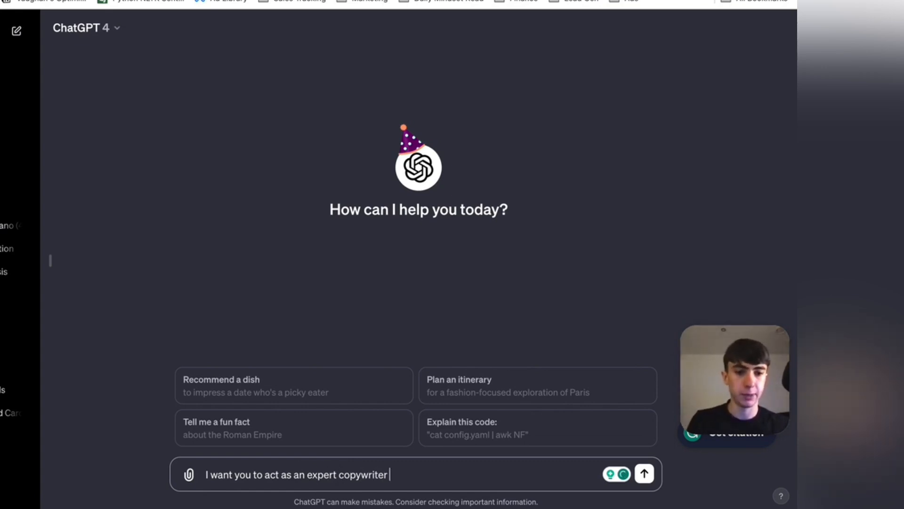
text(my niche is to generate solar leads I want you)
key(BackSpace)
key(BackSpace)
text(p)
key(BackSpace)
text(out)
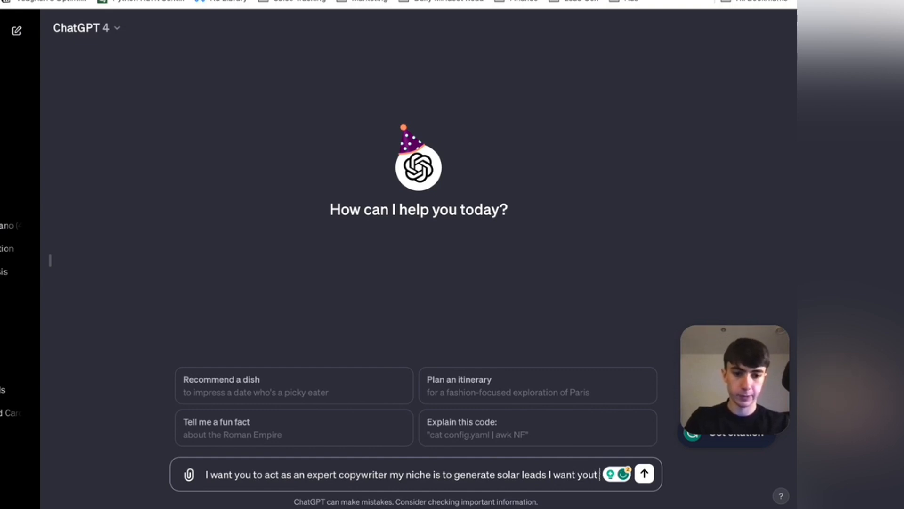
key(BackSpace)
text( to craf)
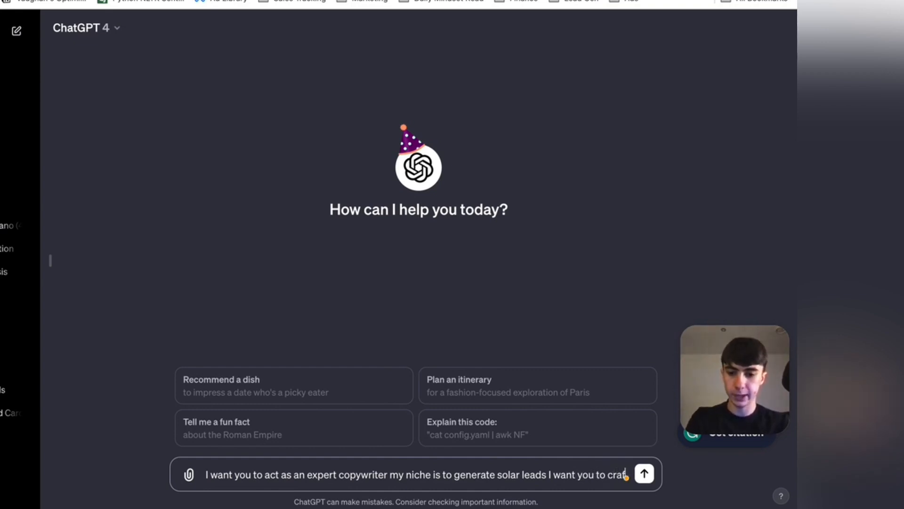
text(t mea)
key(BackSpace)
text(a)
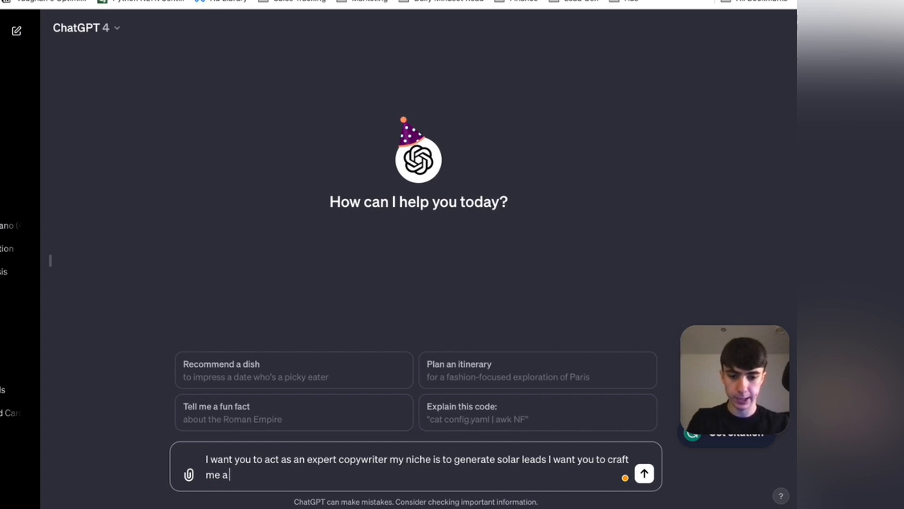
text( piece of f)
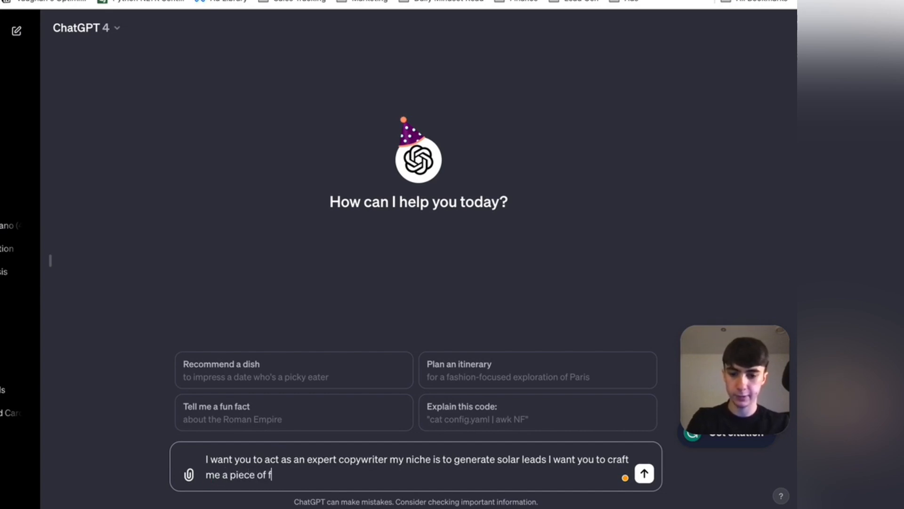
text(aceb)
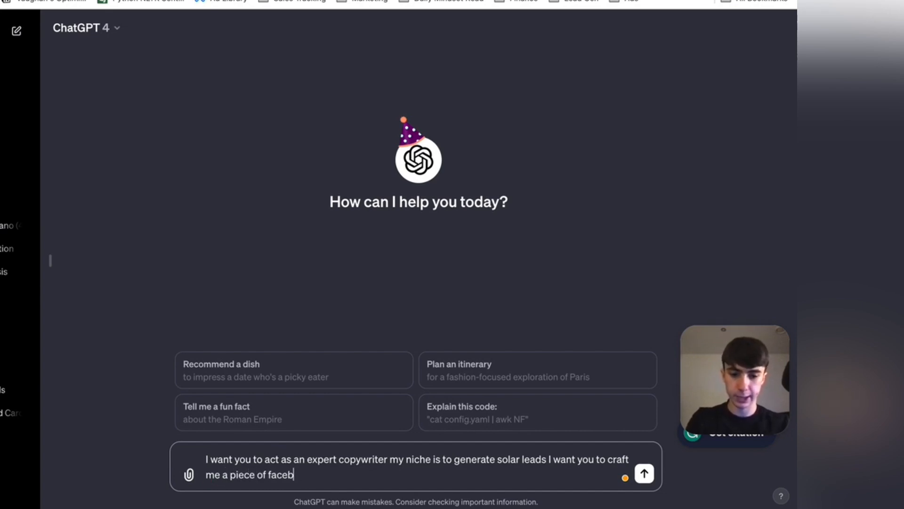
text(ook ad cop)
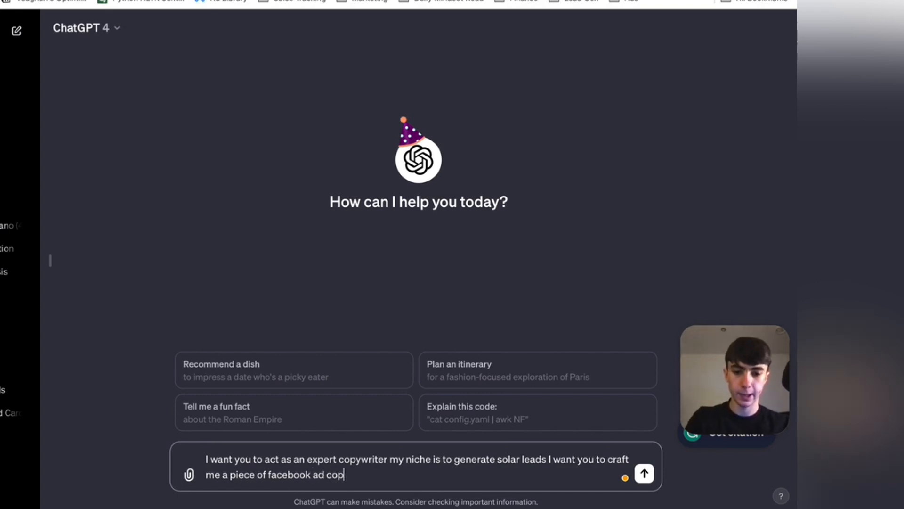
text(y that will)
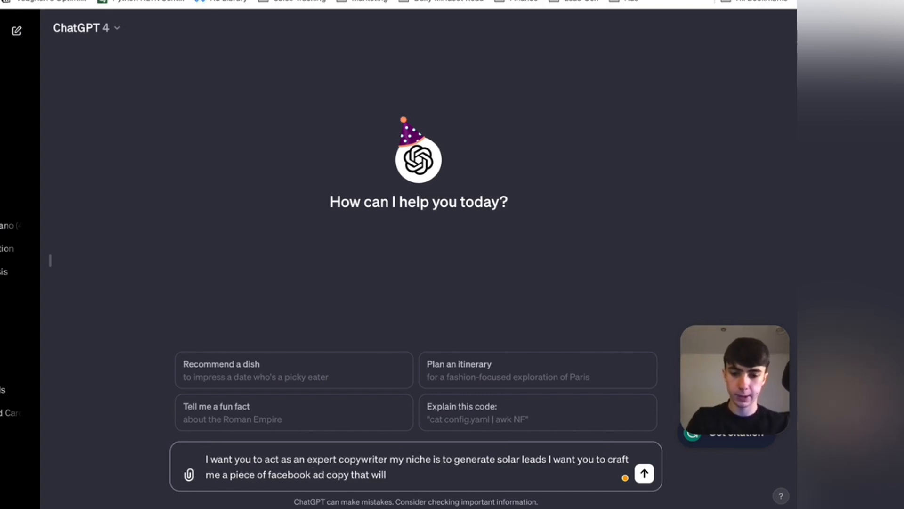
text( play on the pa)
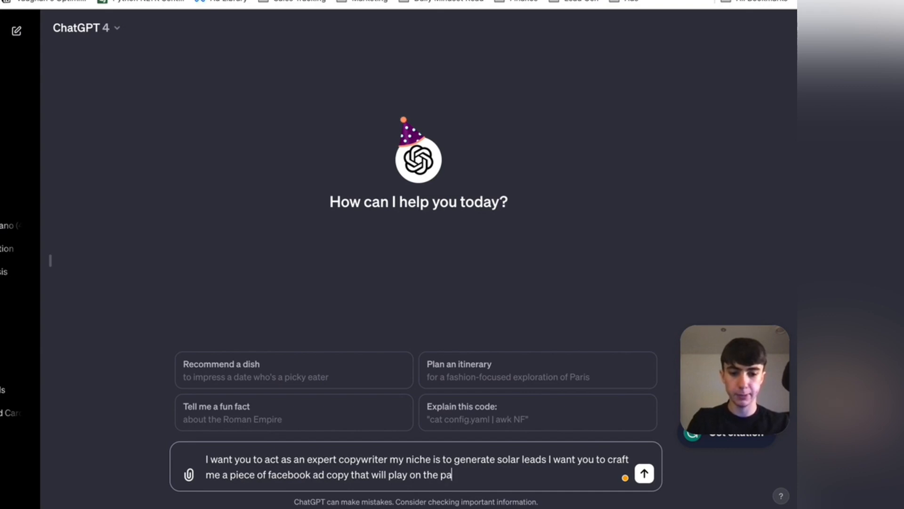
text(in points)
key(BackSpace)
key(BackSpace)
text(s ofy)
key(BackSpace)
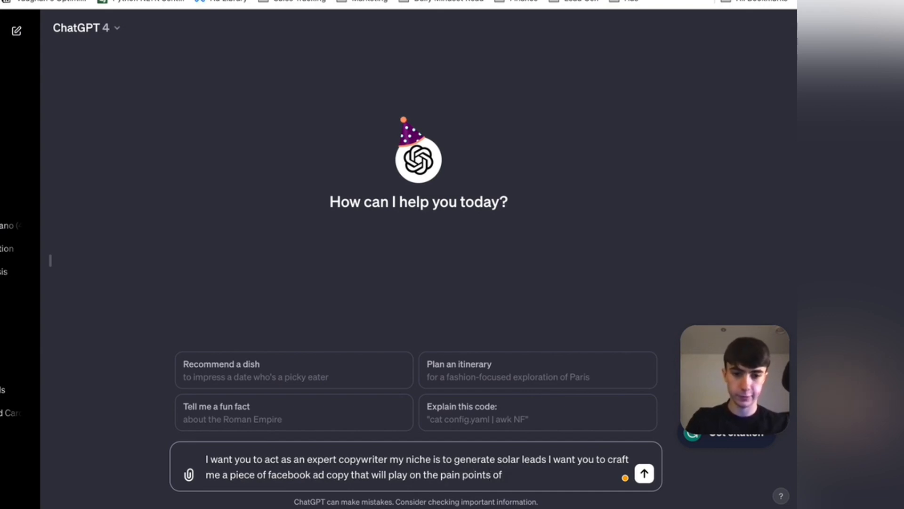
text(my potenti)
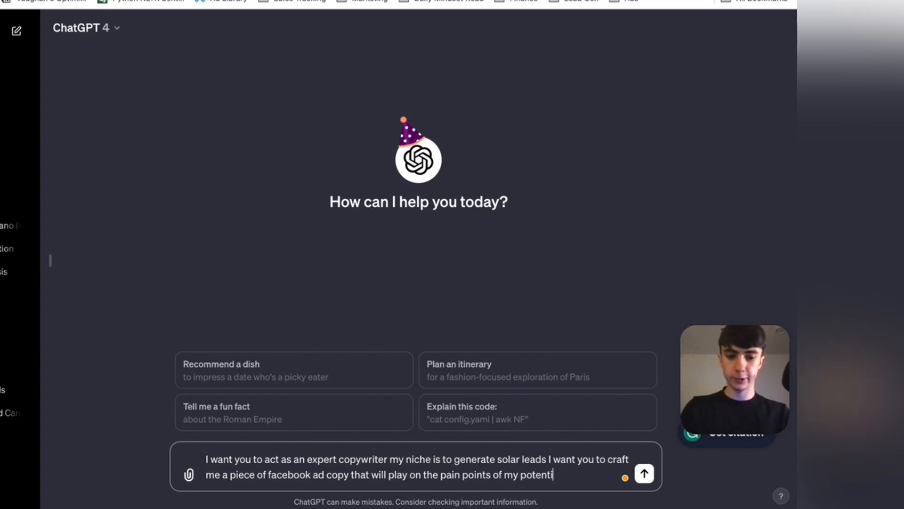
text(al audience )
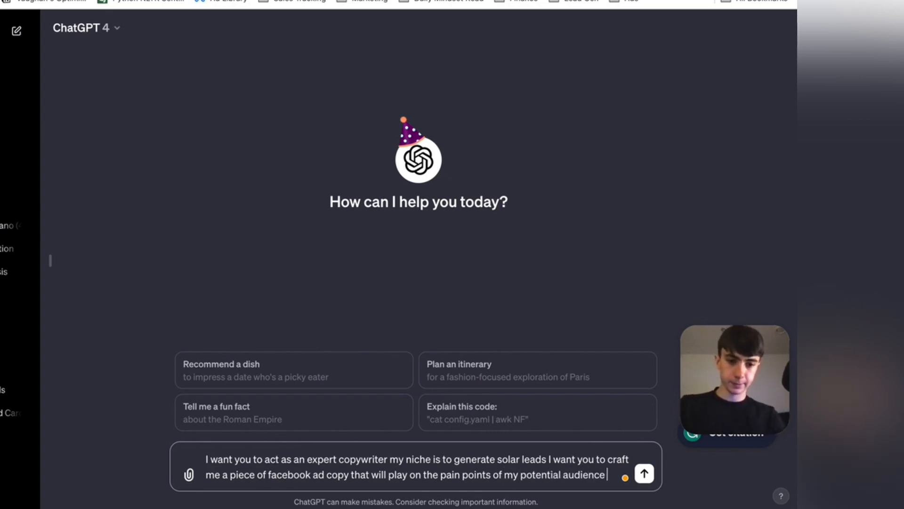
text(with the goa)
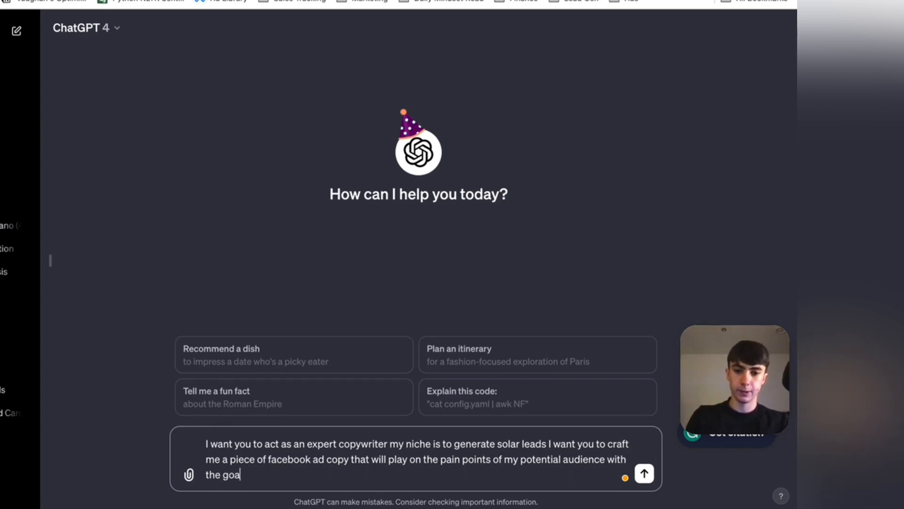
text(l of them givi)
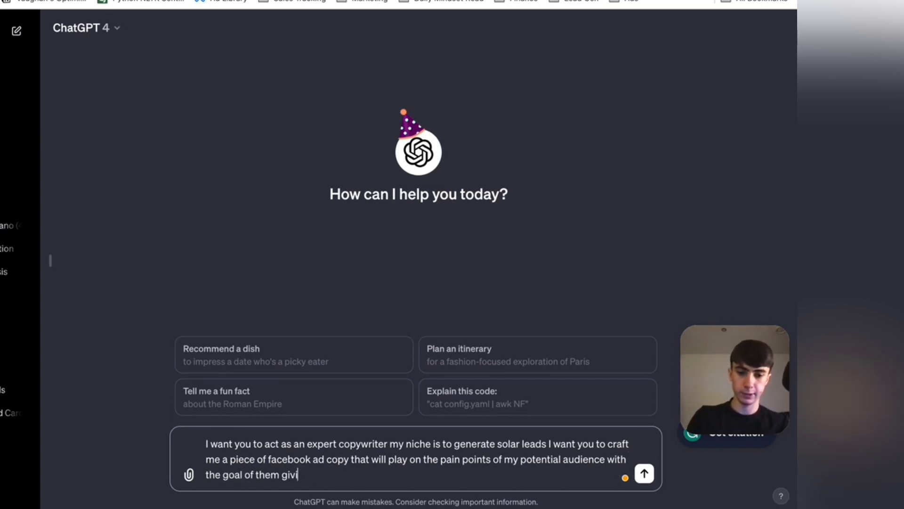
text(ng me their det)
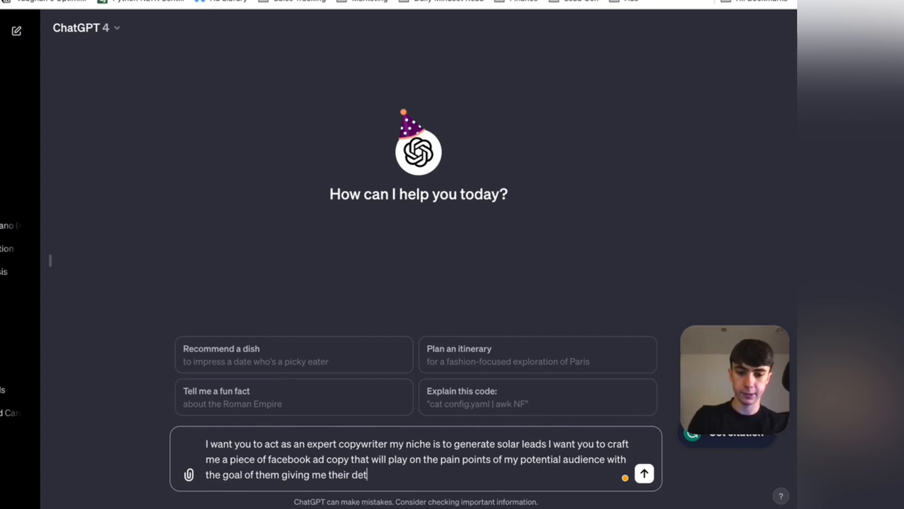
text(ails an beco)
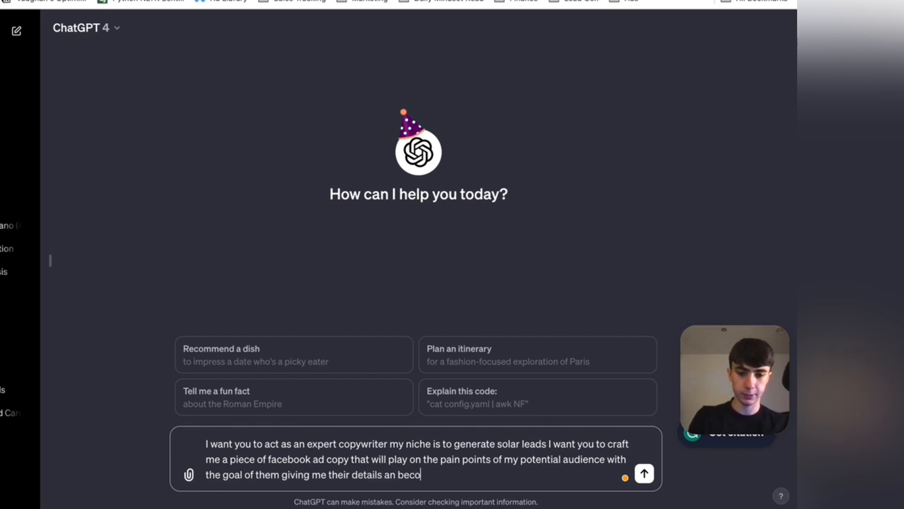
text(ming a lead)
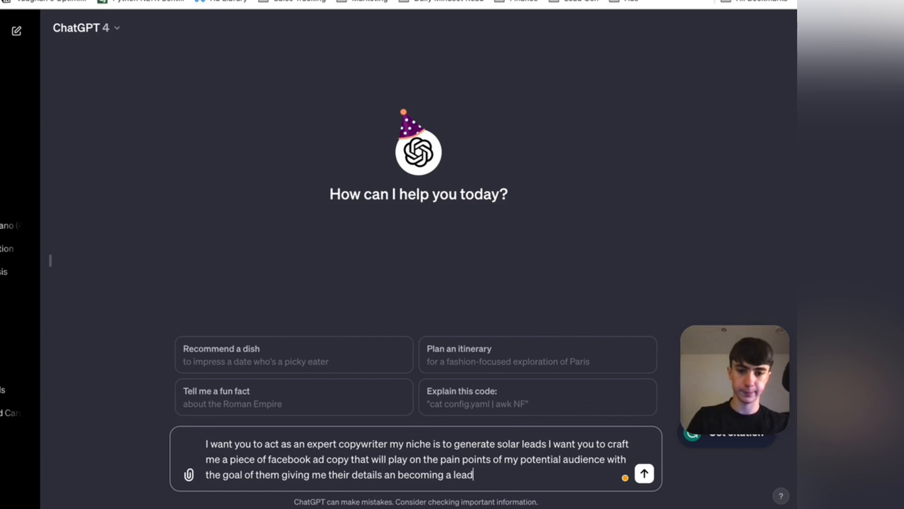
key(Return)
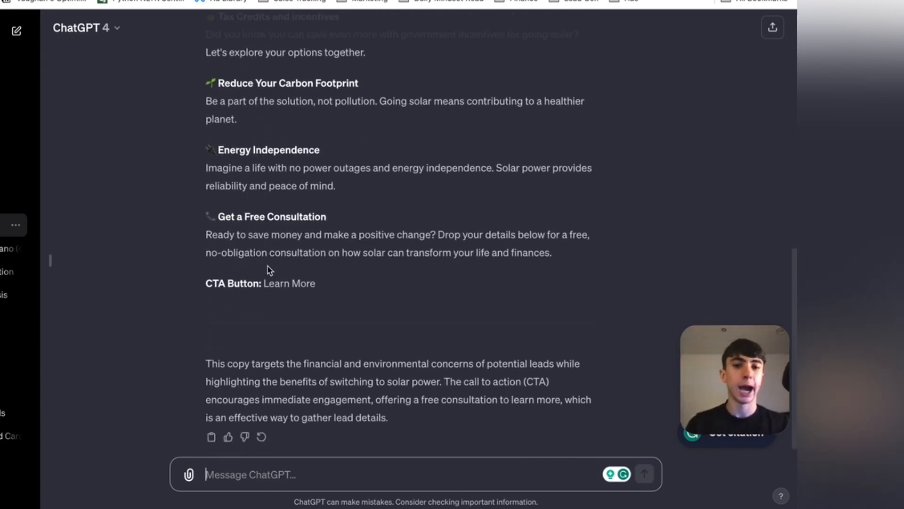
- Ask ChatGPT to make the generated ad copy more conversational
scroll(330, 211, up, 4)
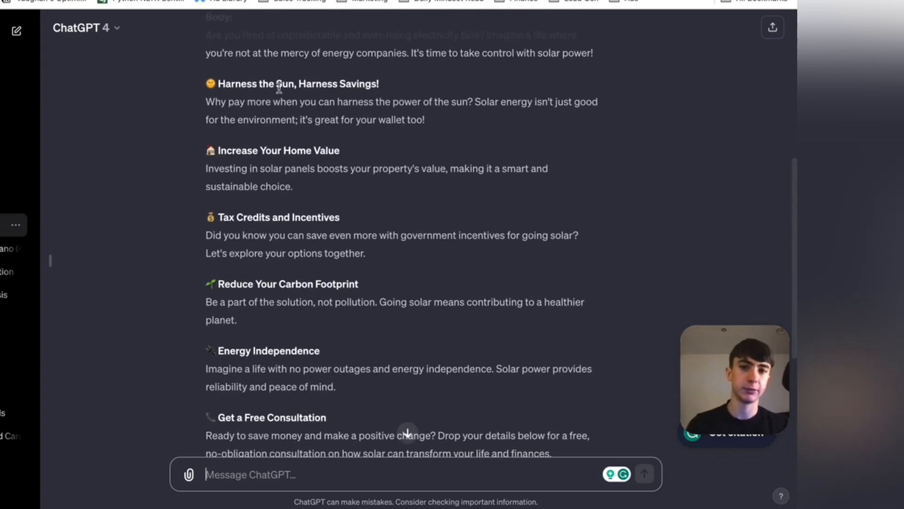
scroll(313, 346, down, 5)
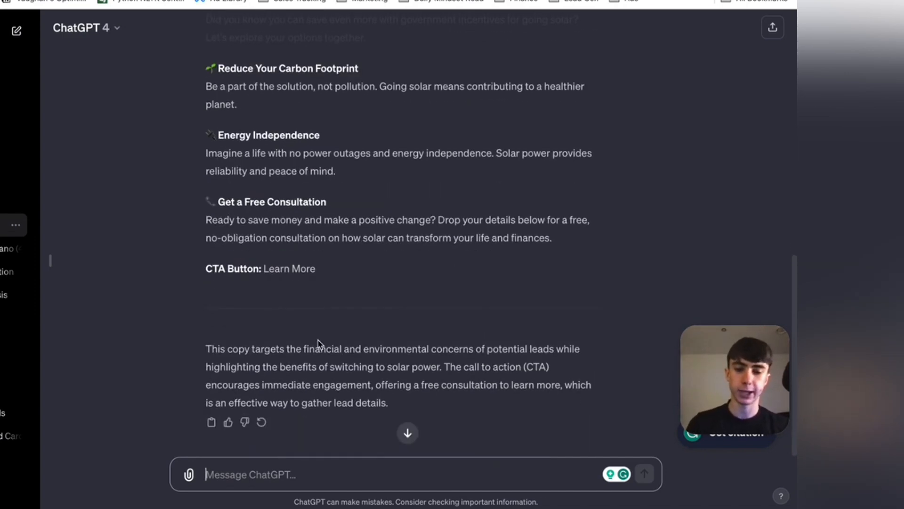
click(253, 474)
text(ad)
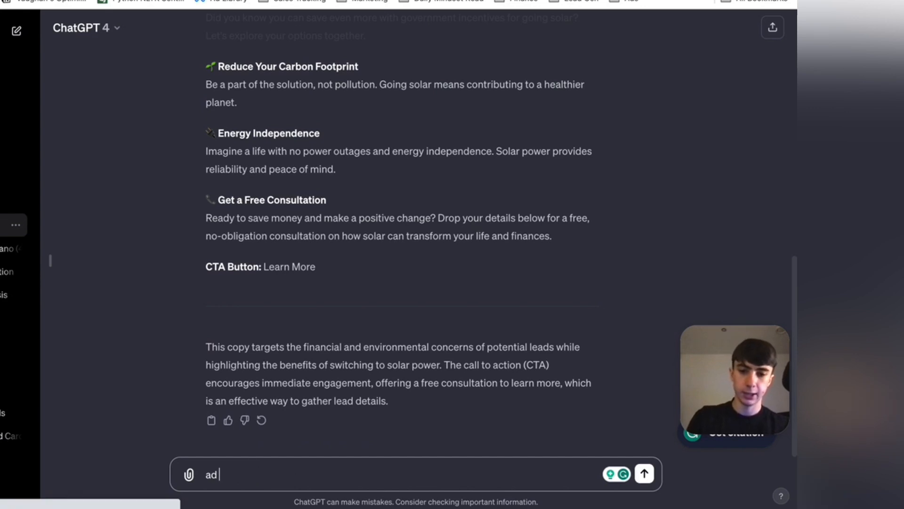
key(BackSpace)
text(make)
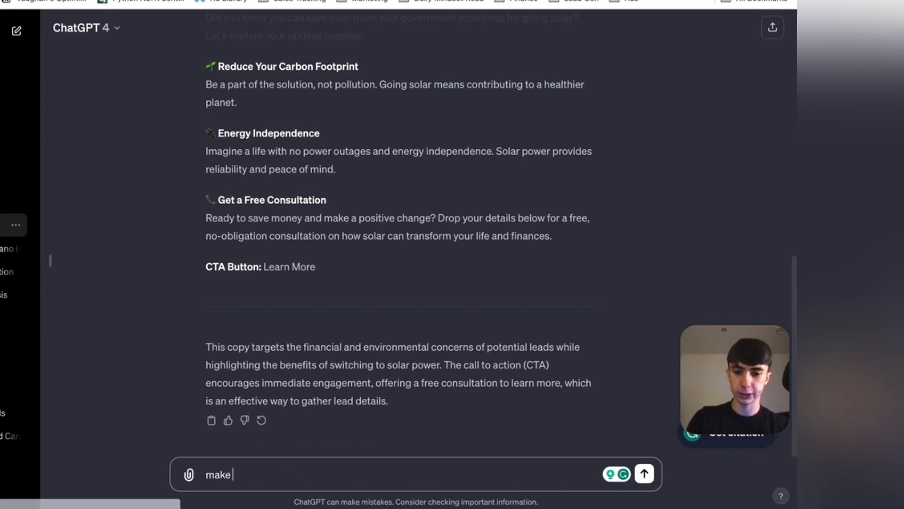
text( it more con)
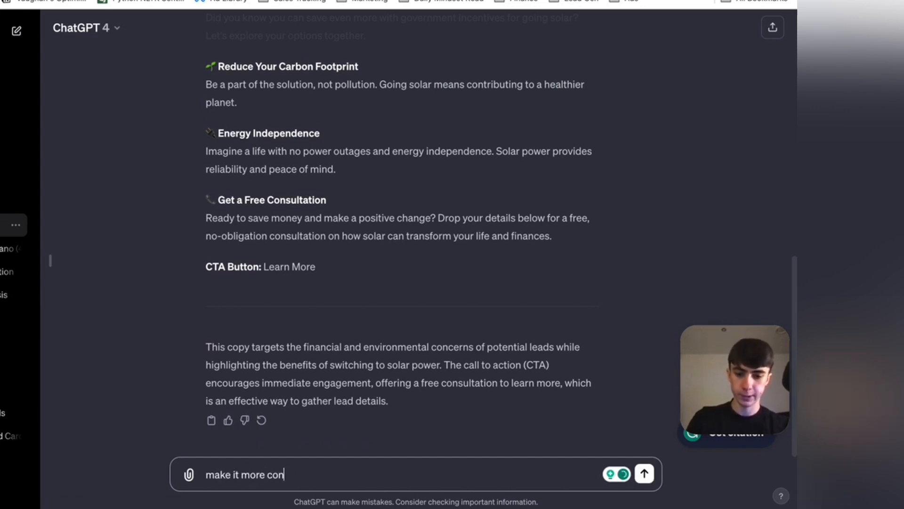
text(versational)
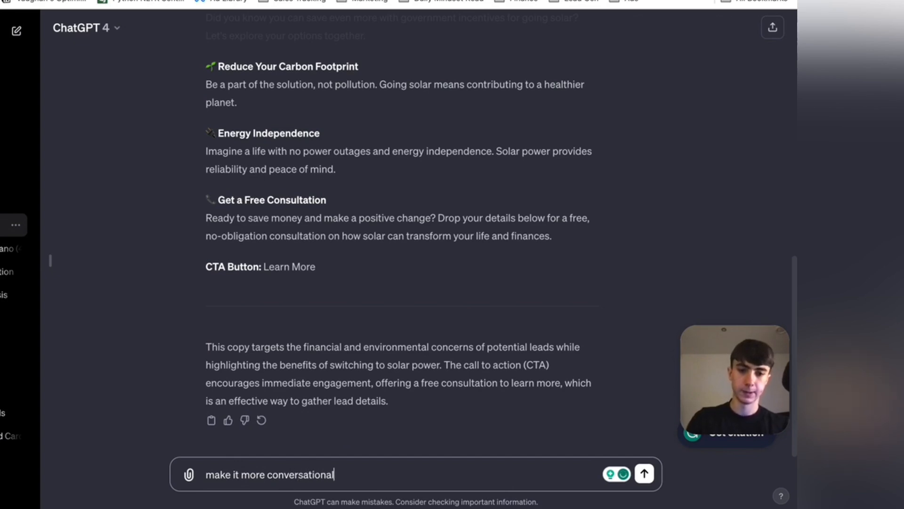
key(Return)
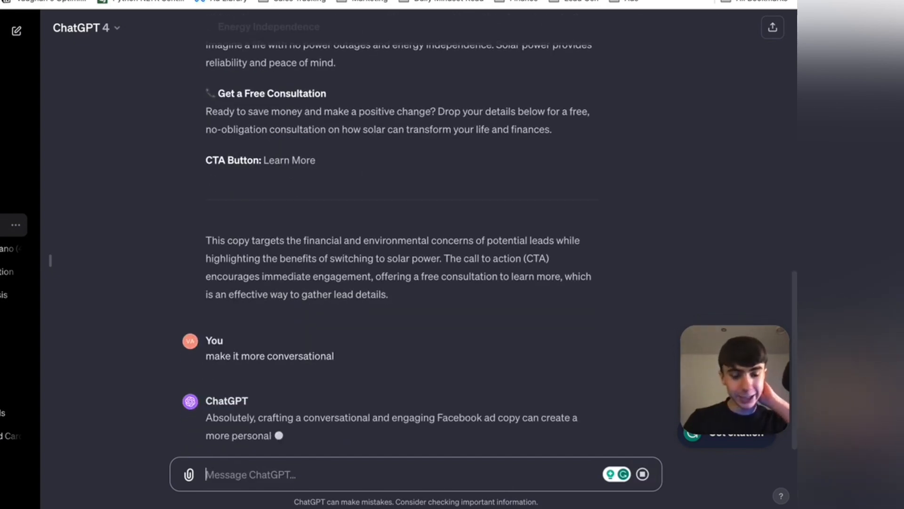